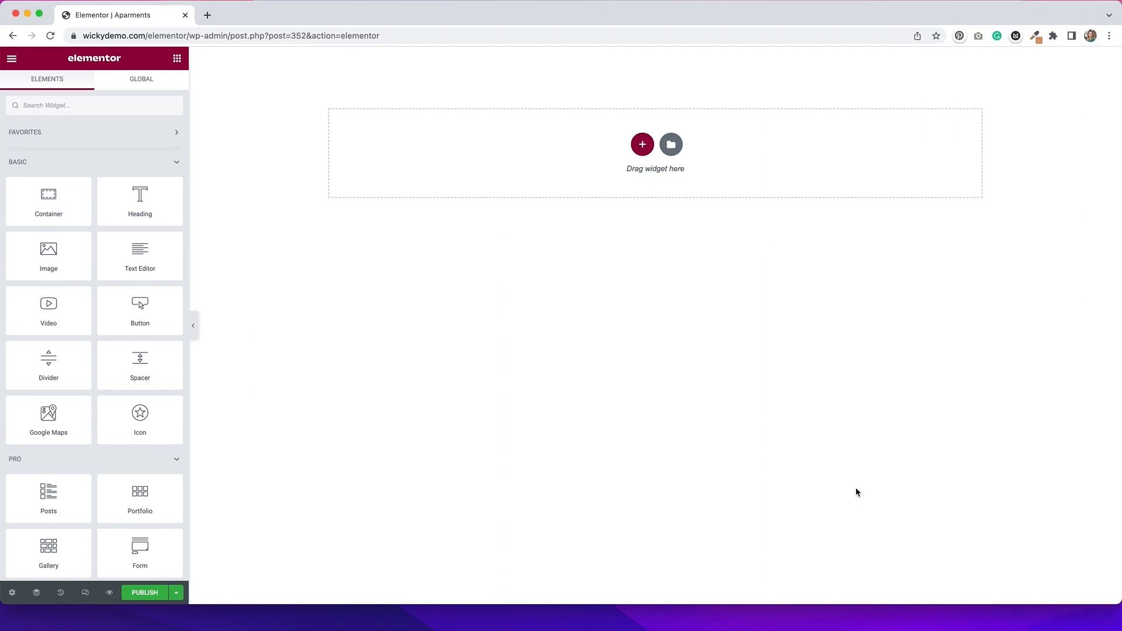
Step: Add a container with two equal columns to the empty page and set its content width to Full Width
click(642, 143)
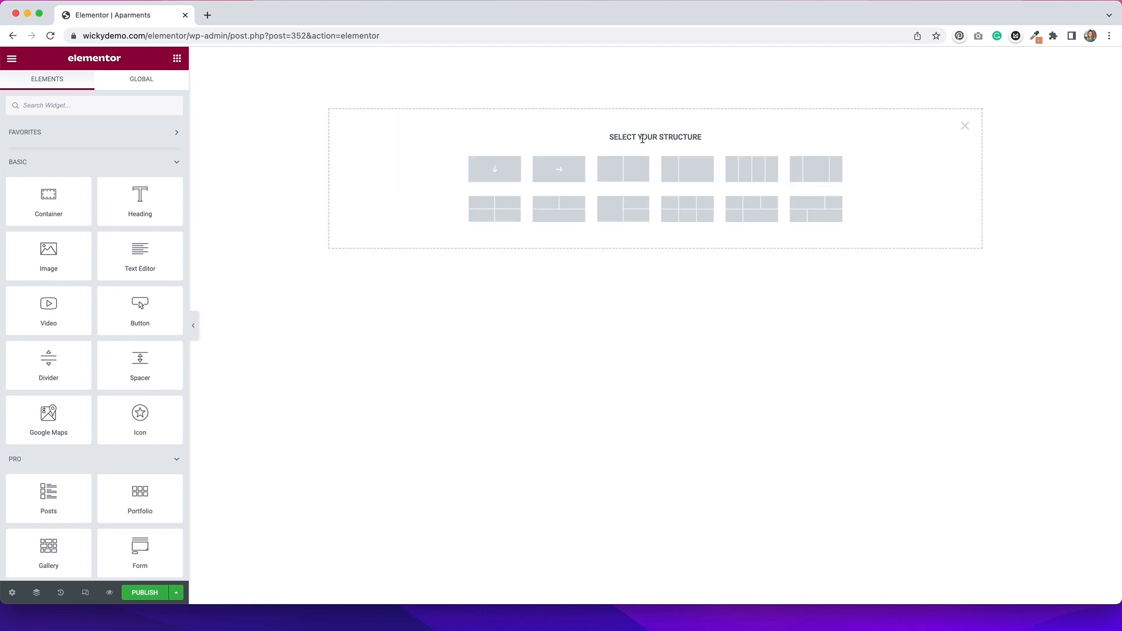
click(645, 178)
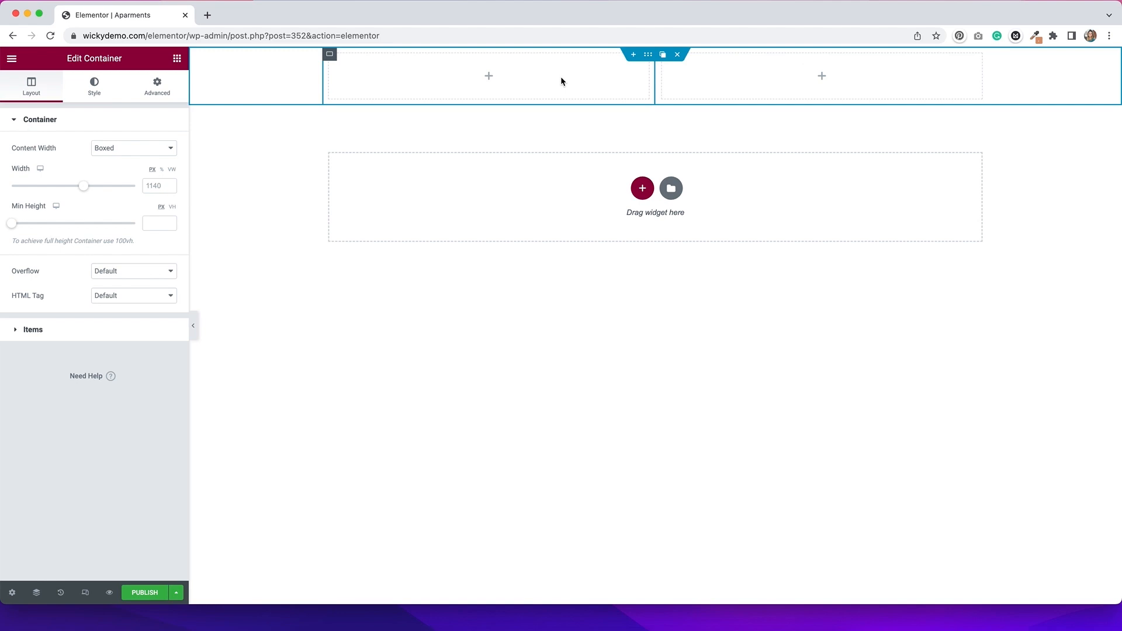
click(99, 147)
click(99, 161)
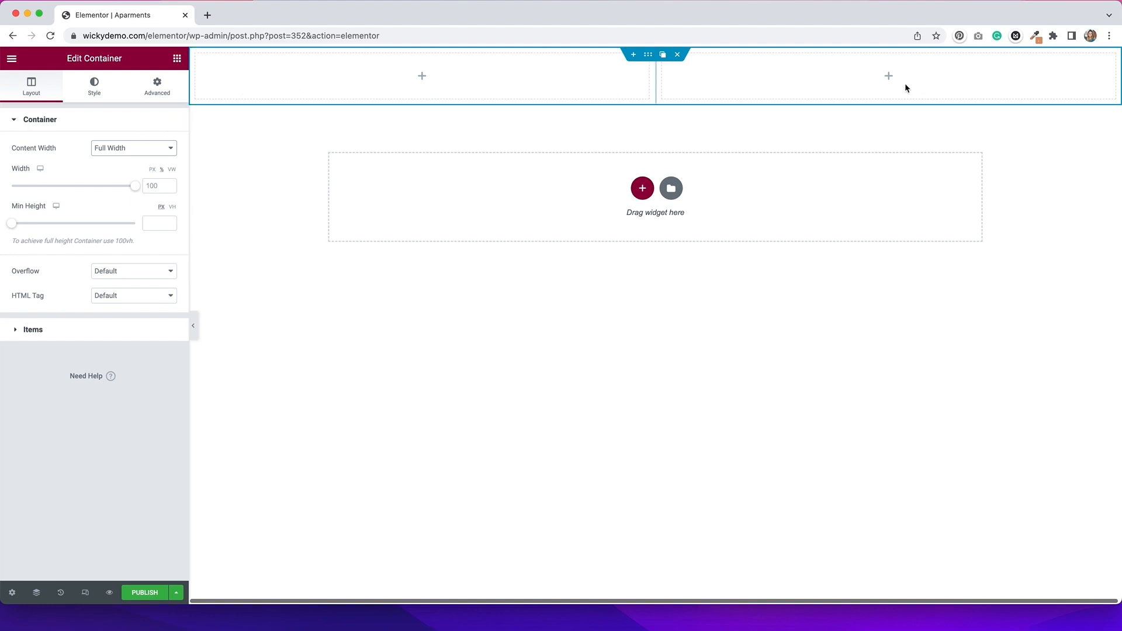
Step: Add a Heading widget to the container's first column and set its HTML tag to span
click(388, 89)
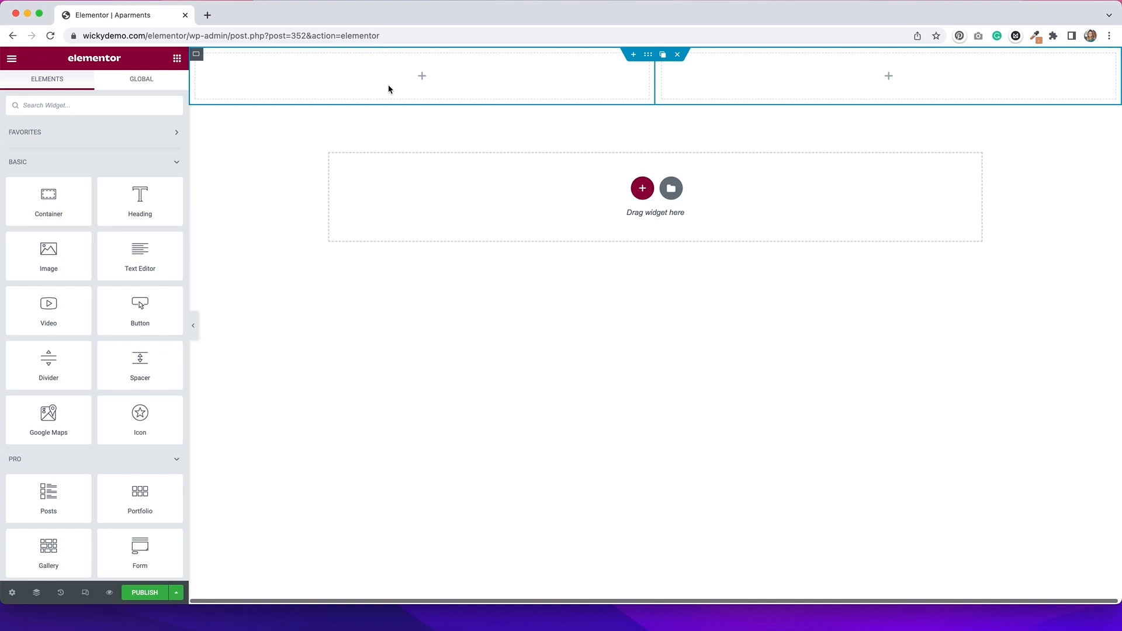
drag(142, 196, 416, 82)
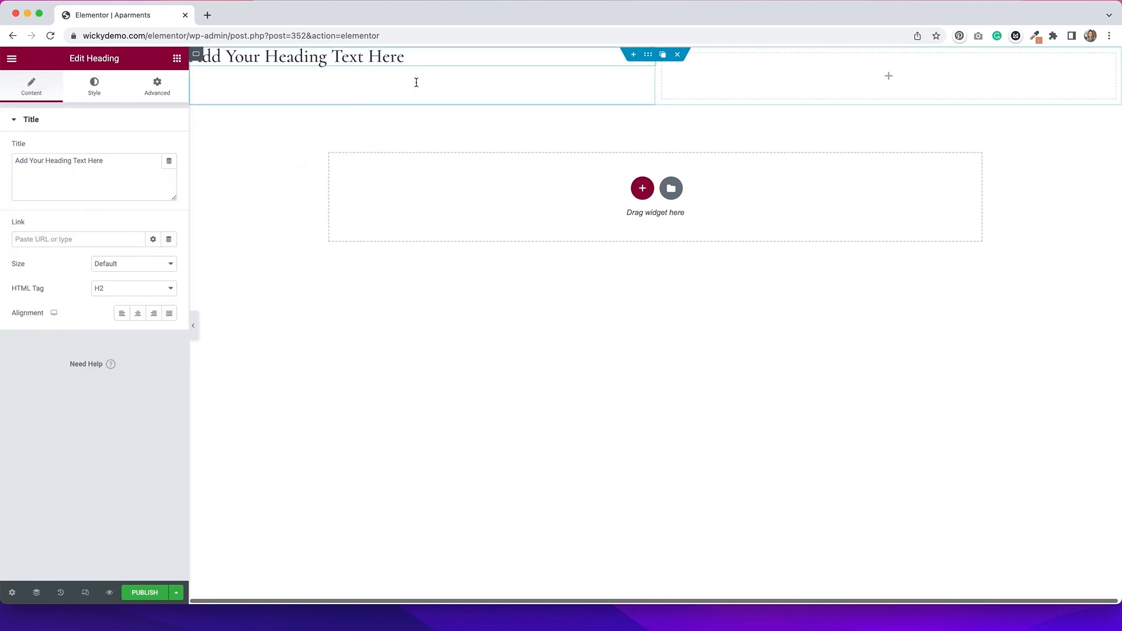
click(107, 289)
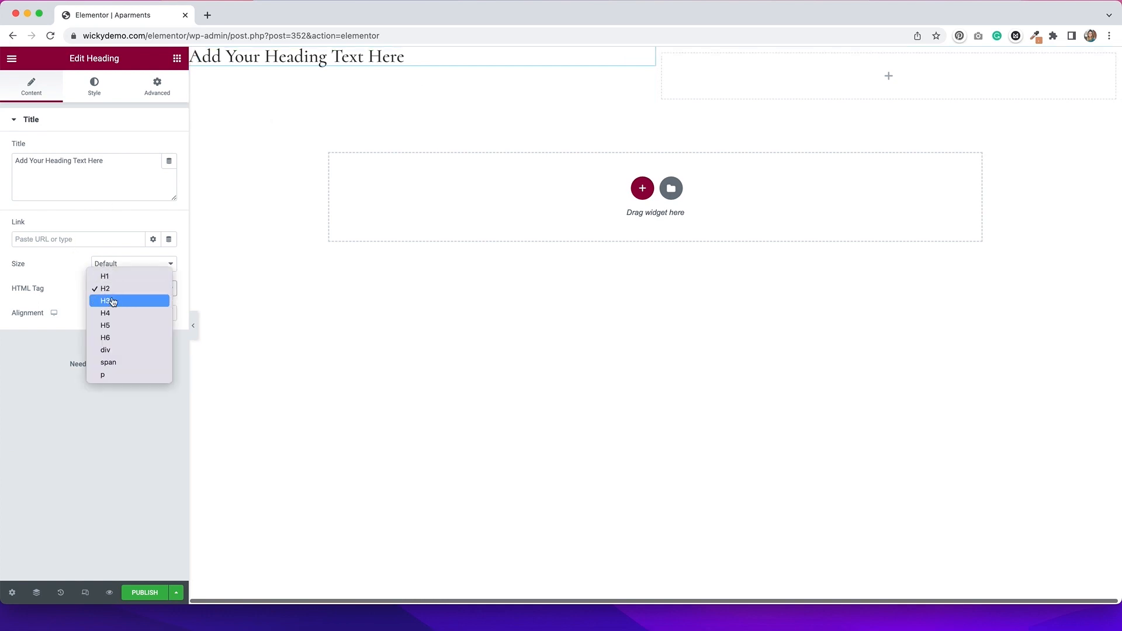
click(114, 362)
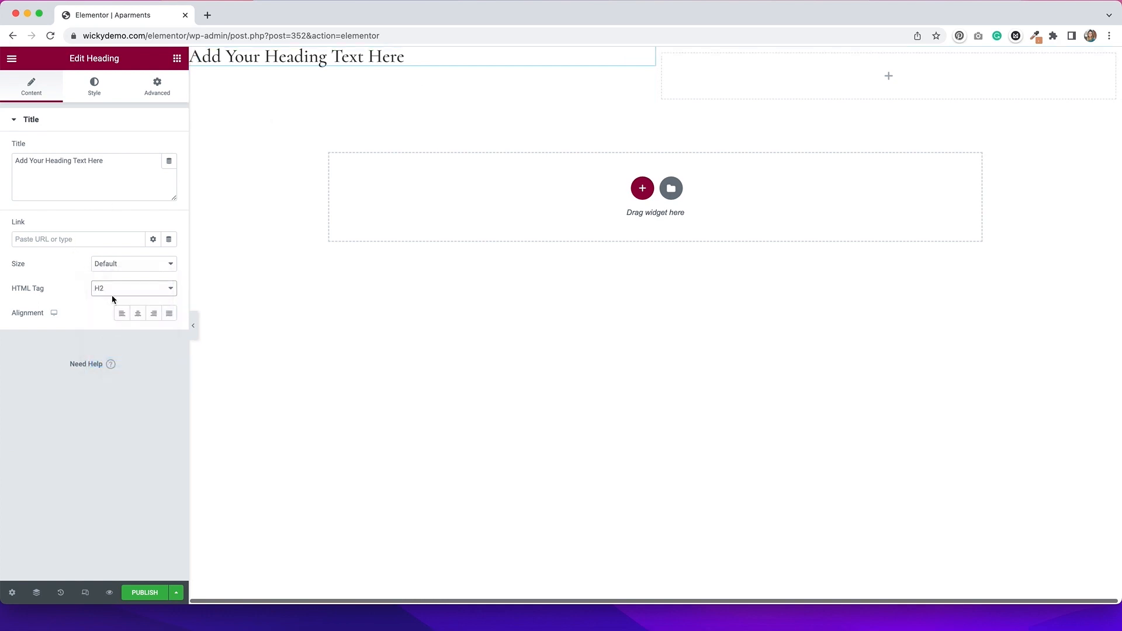
Step: Set the new heading's title to "Residences for" and center-align it
drag(111, 161, 2, 159)
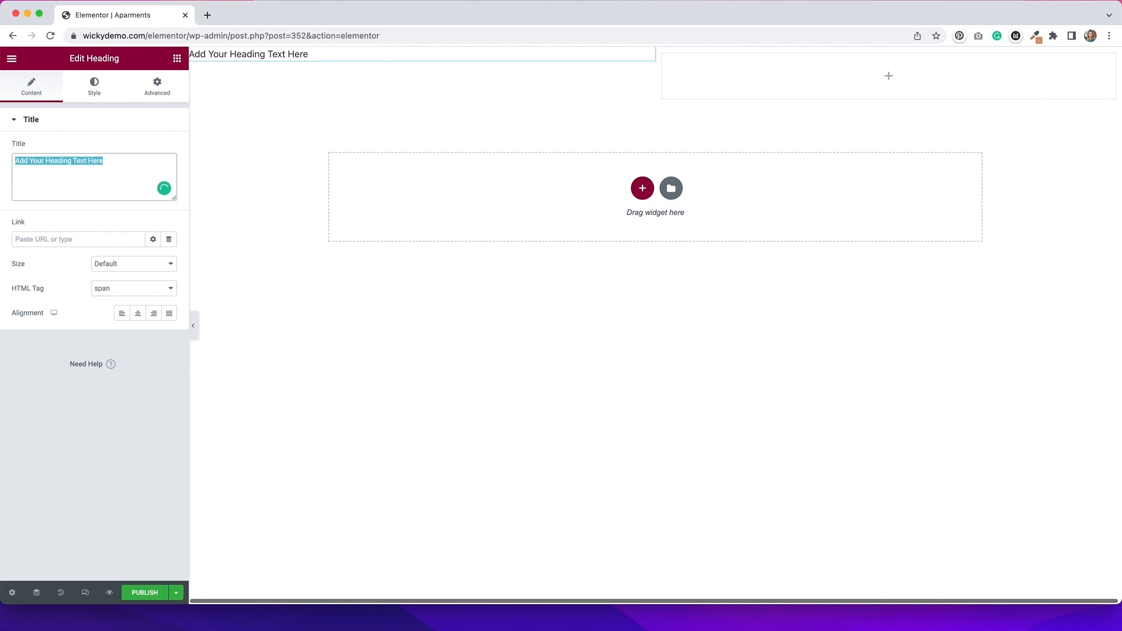
text(Residences for)
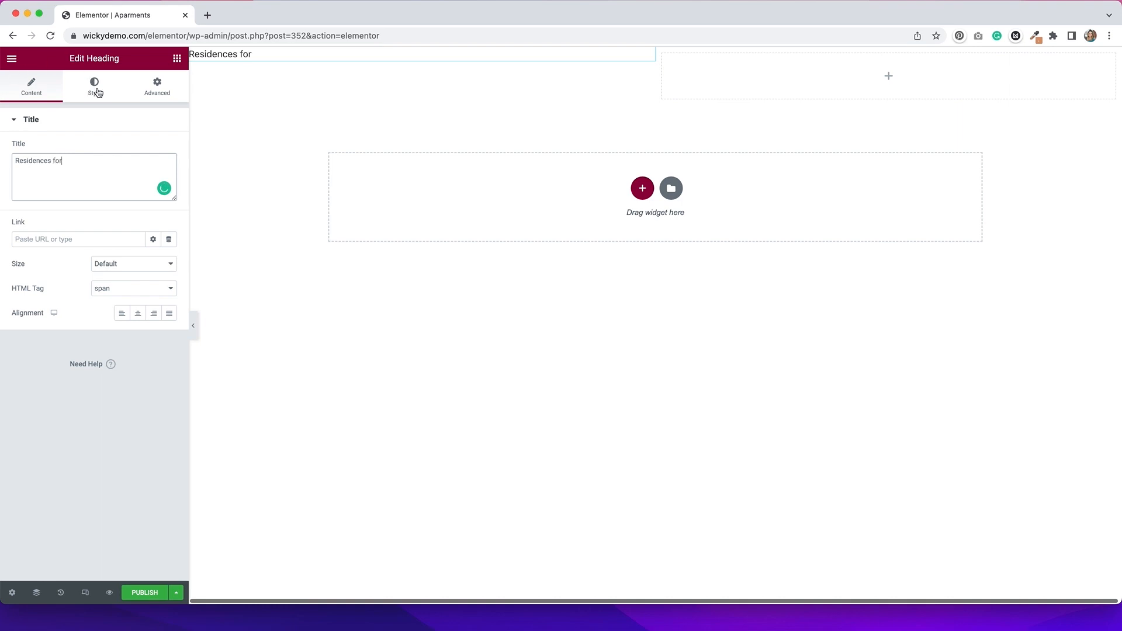
click(138, 313)
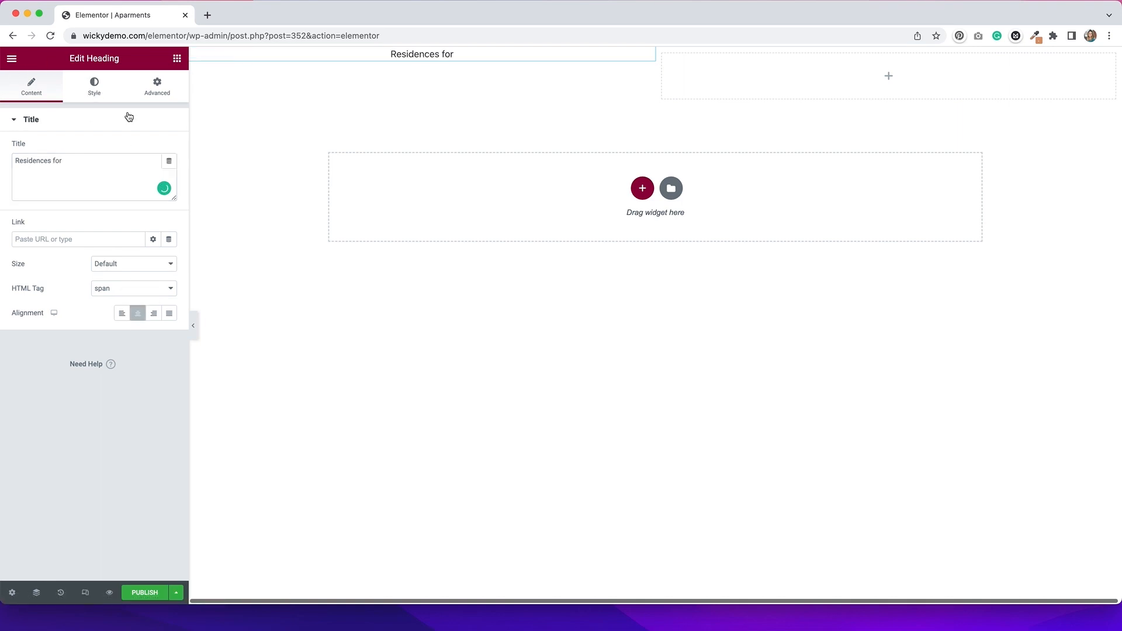
Step: Set the "Residences for" heading's typography to uppercase with a 19 px font size
click(93, 95)
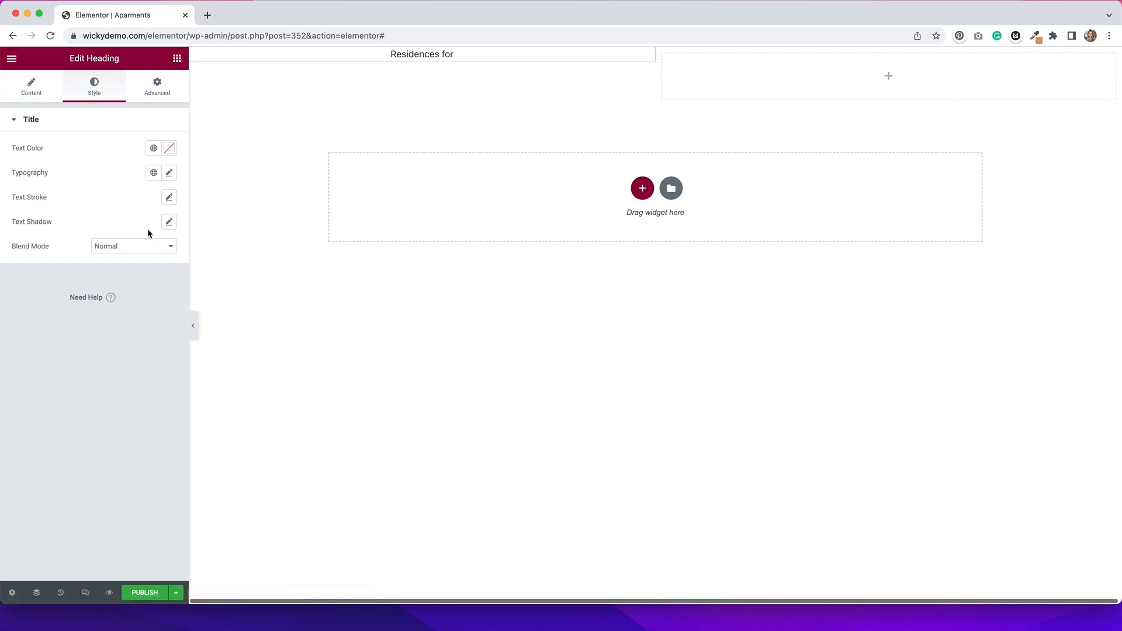
click(169, 172)
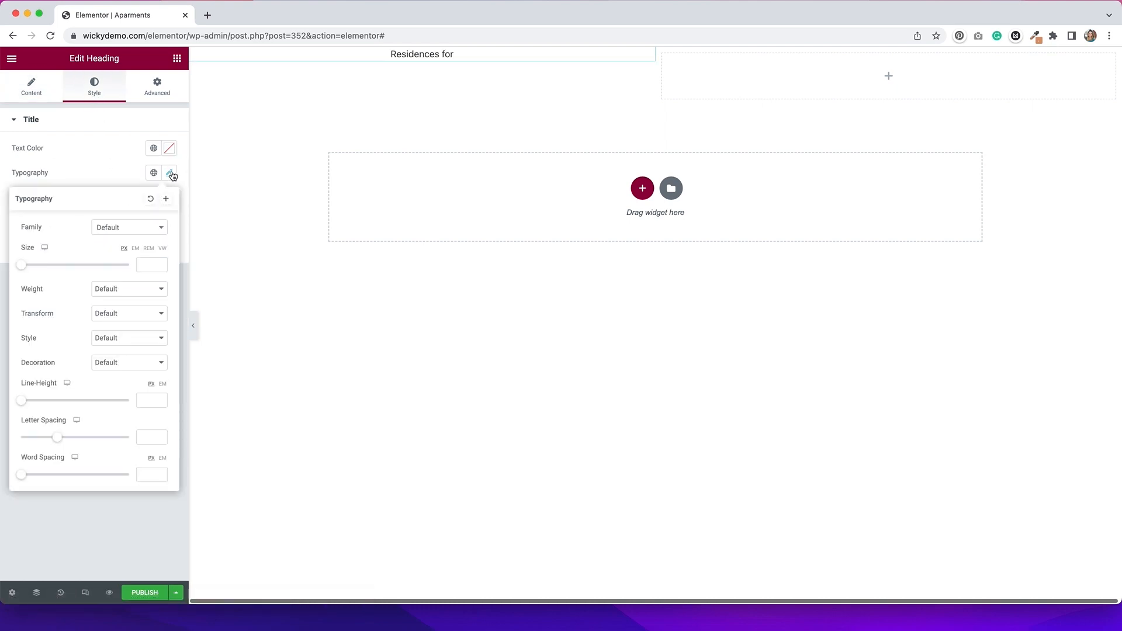
click(115, 316)
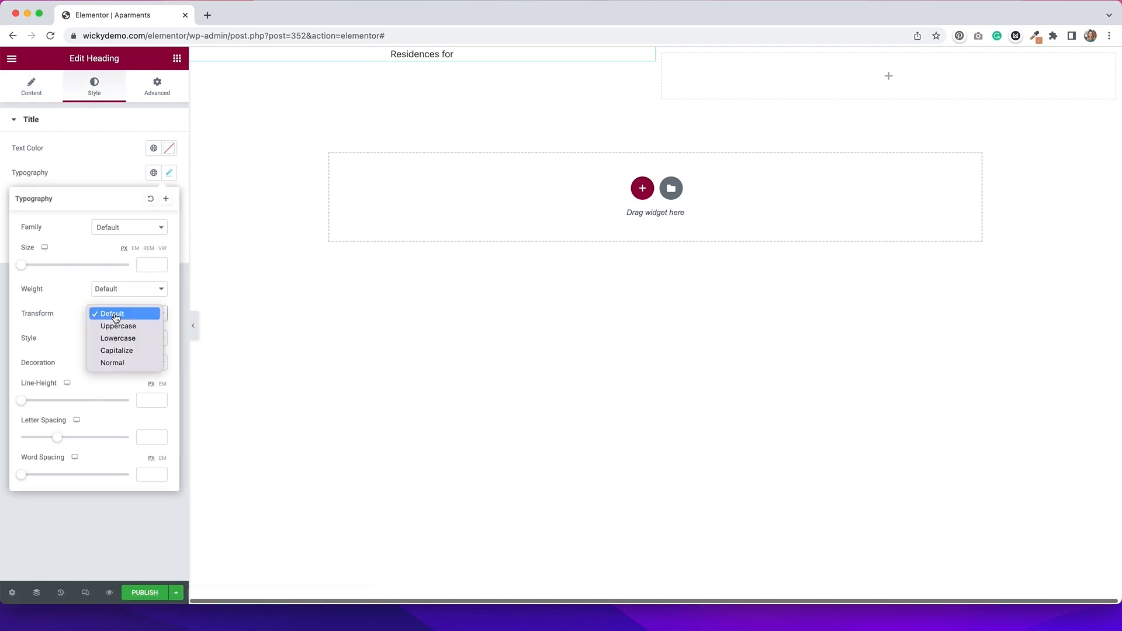
click(116, 326)
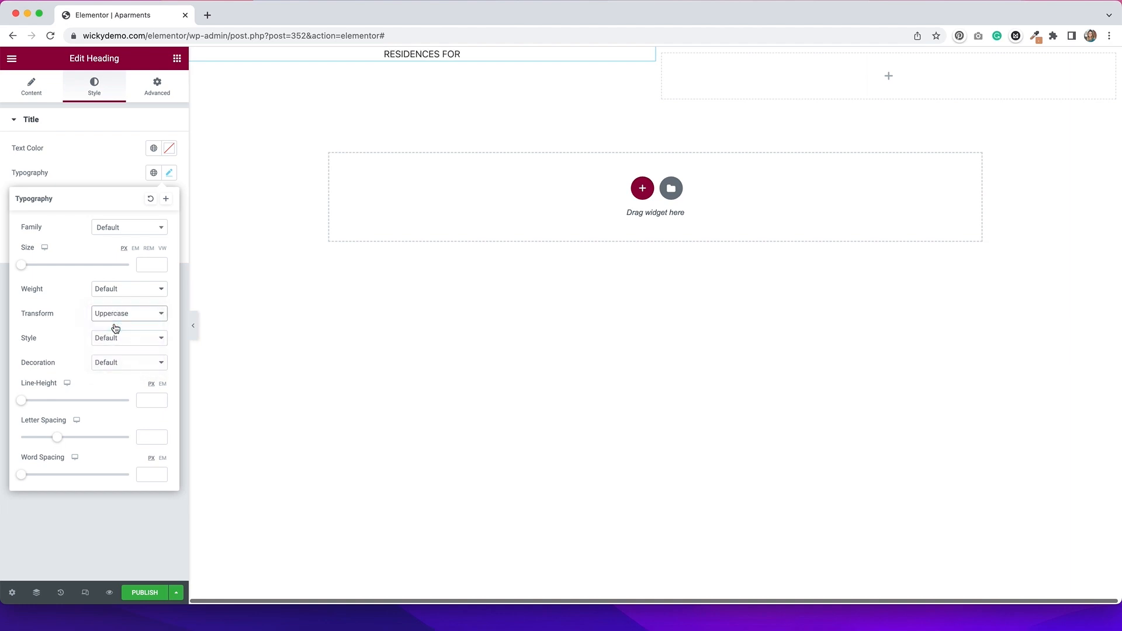
click(148, 261)
text(19)
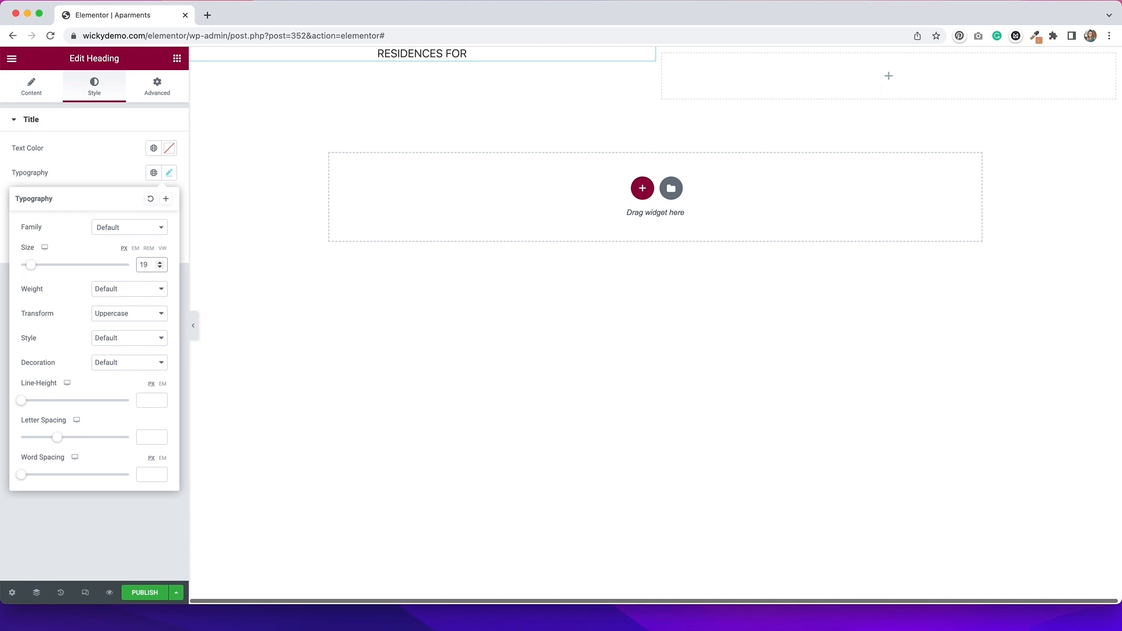
click(107, 166)
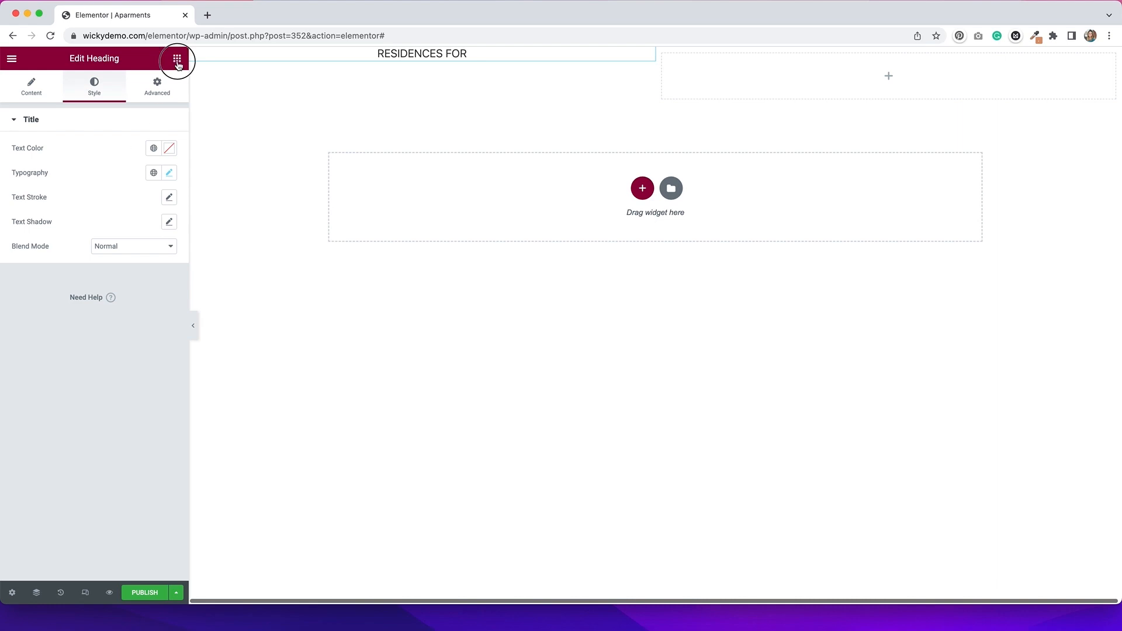
Step: Add a second heading below "Residences for" in the first column, with the title "Sale" and center alignment
click(177, 63)
drag(138, 205, 479, 53)
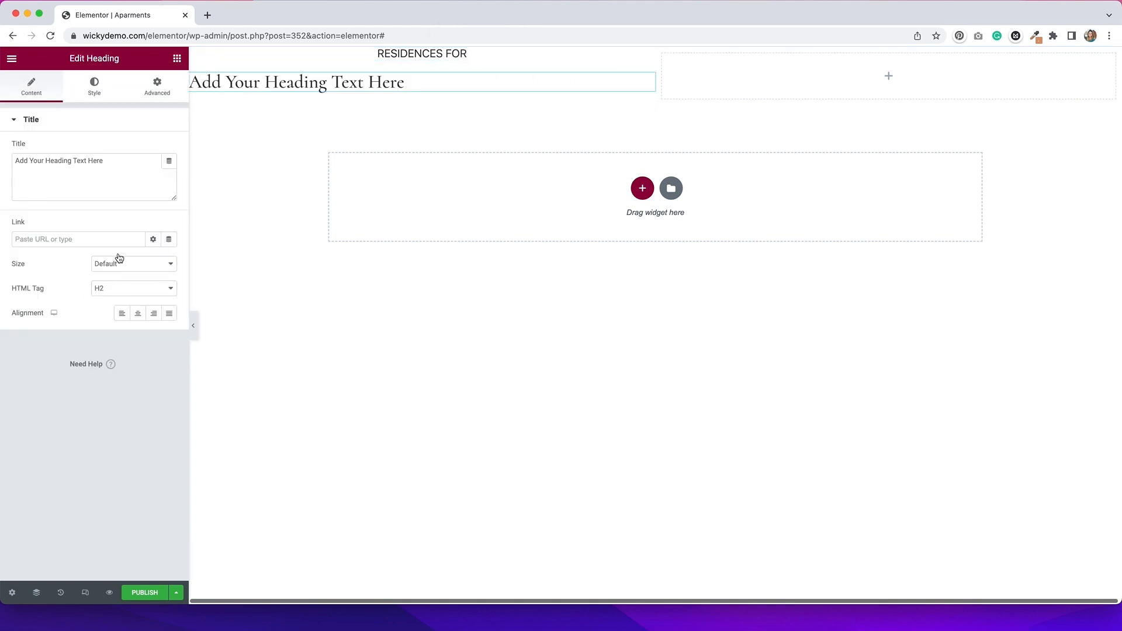
drag(107, 162, 1, 163)
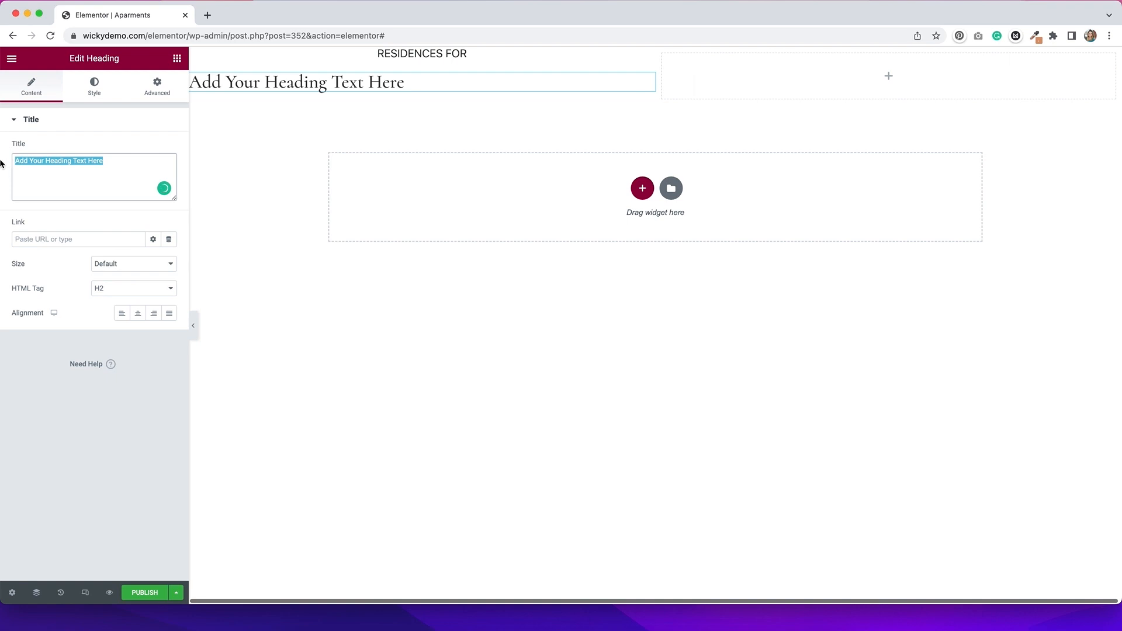
text(Sale)
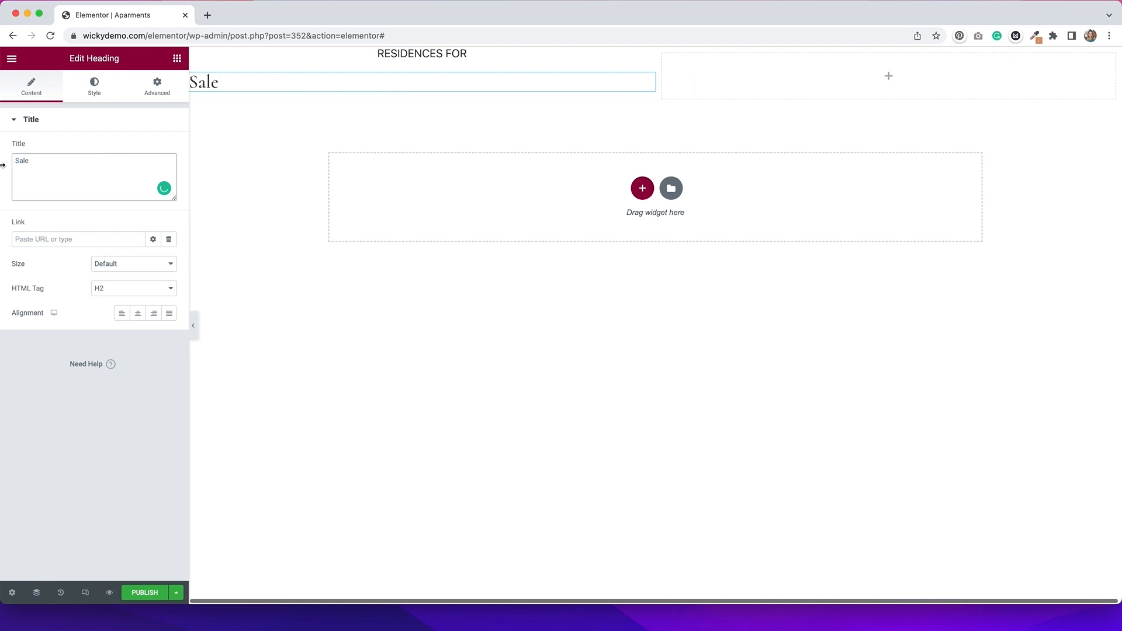
click(139, 319)
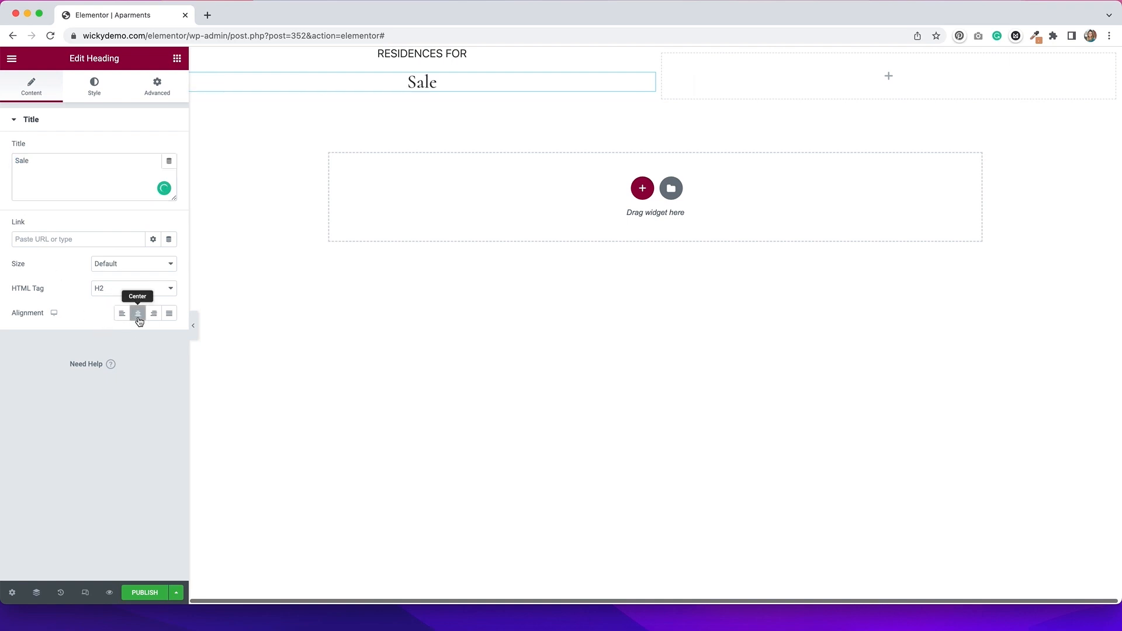
Step: Set the "Sale" heading's typography to Helvetica, 120 px and uppercase
click(98, 95)
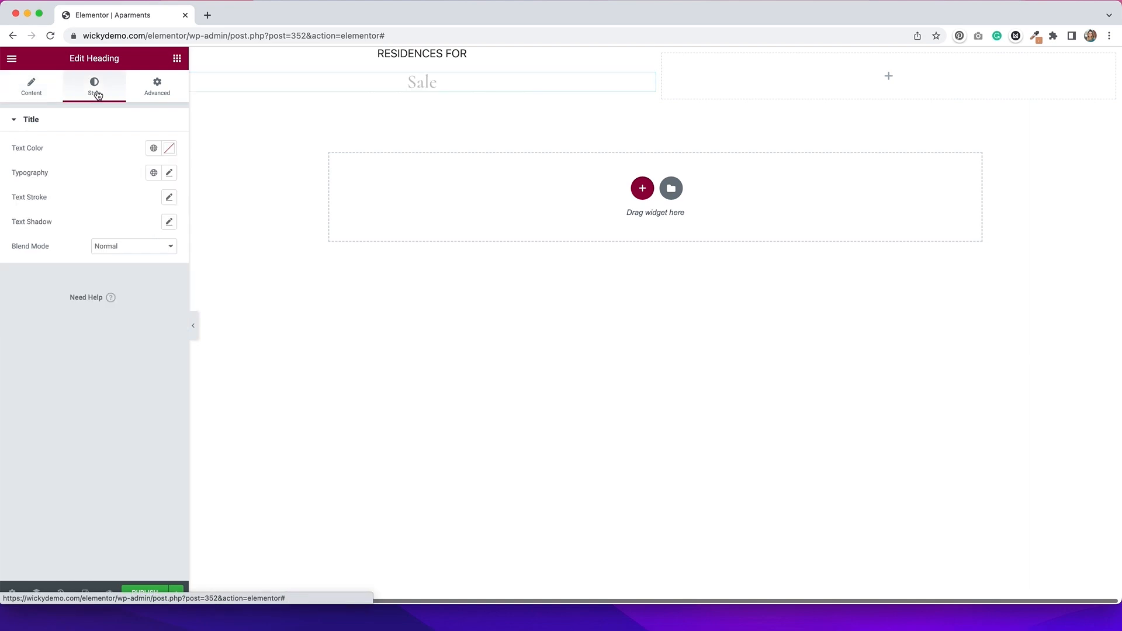
click(170, 175)
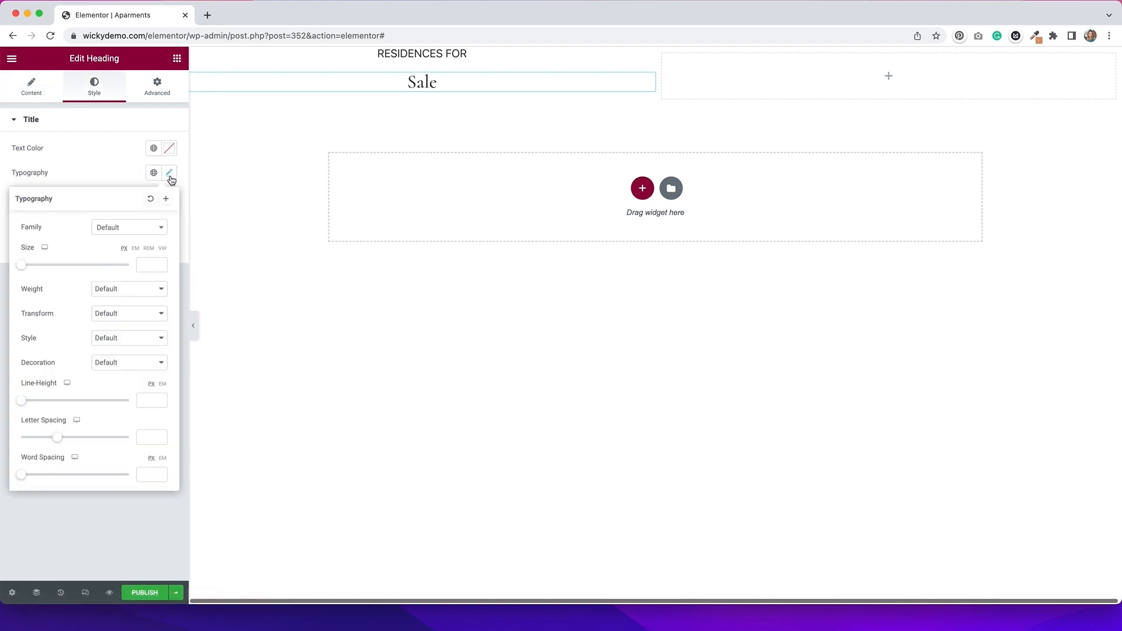
click(134, 228)
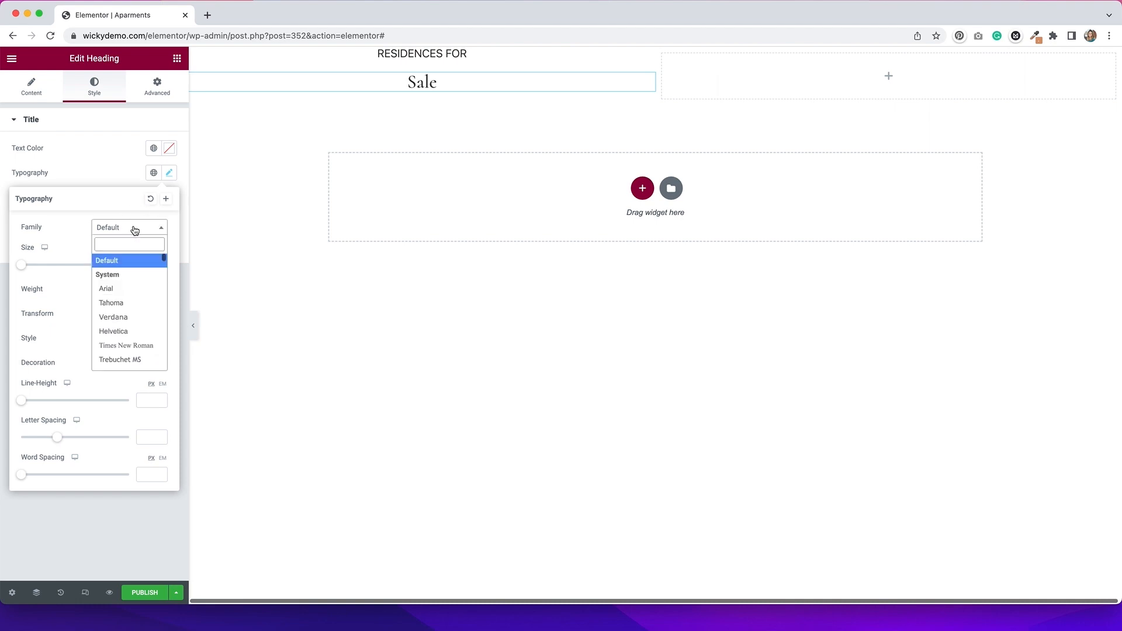
click(128, 331)
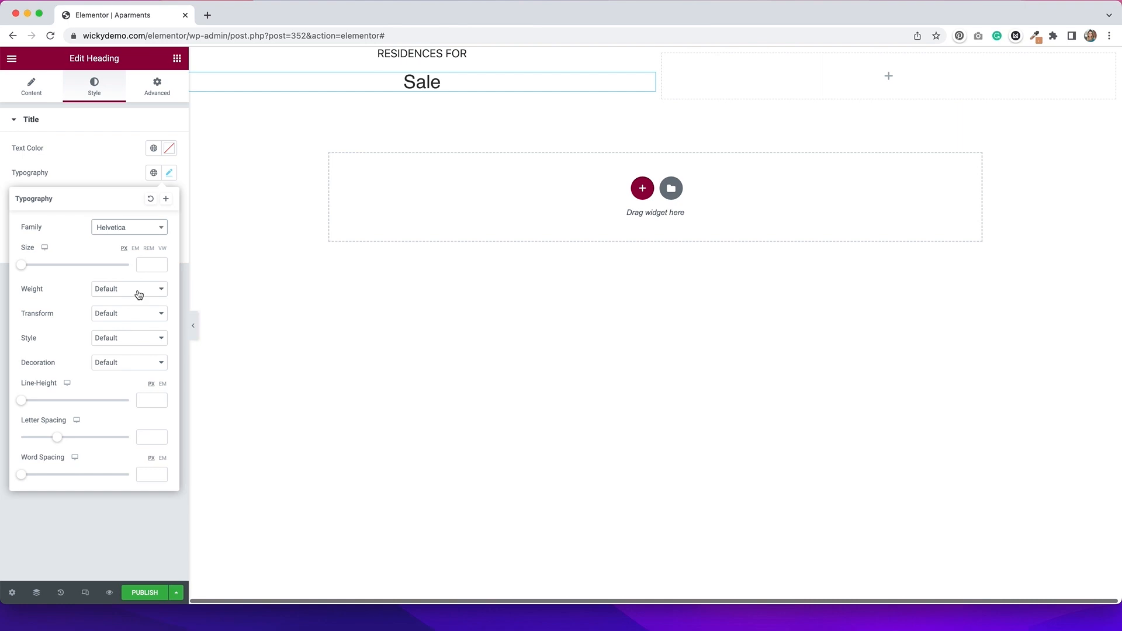
click(149, 265)
text(120)
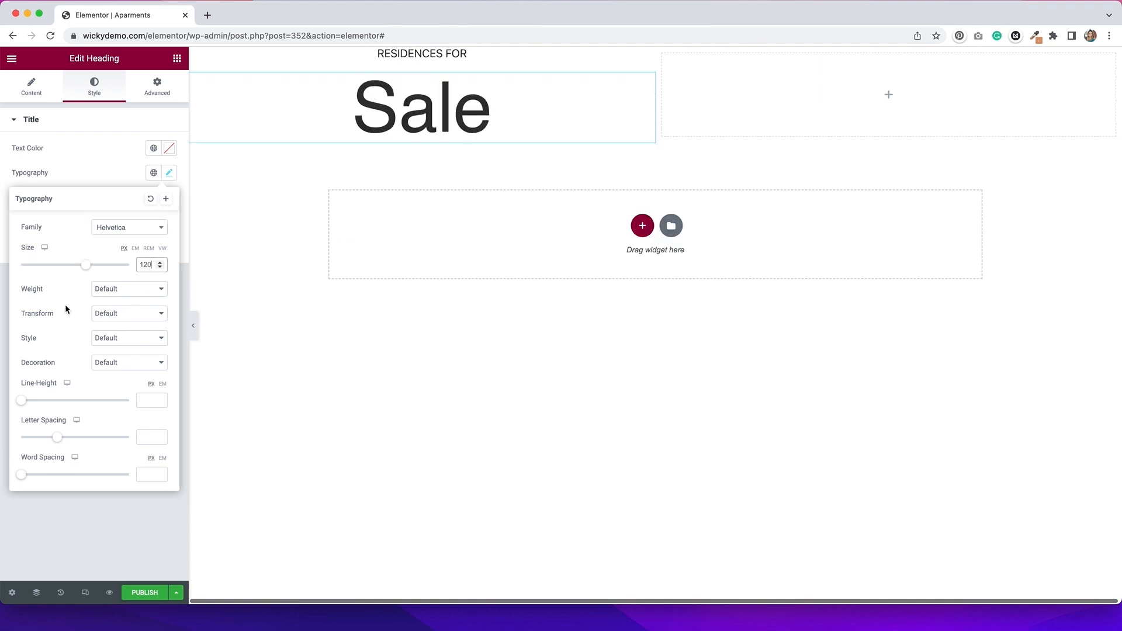
click(115, 312)
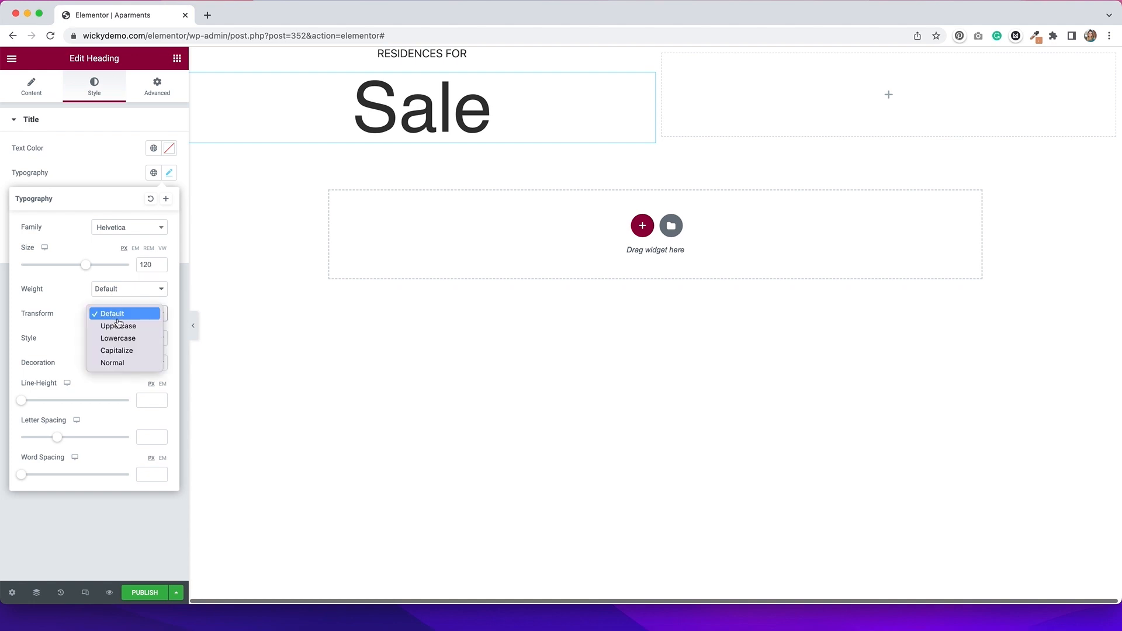
click(118, 325)
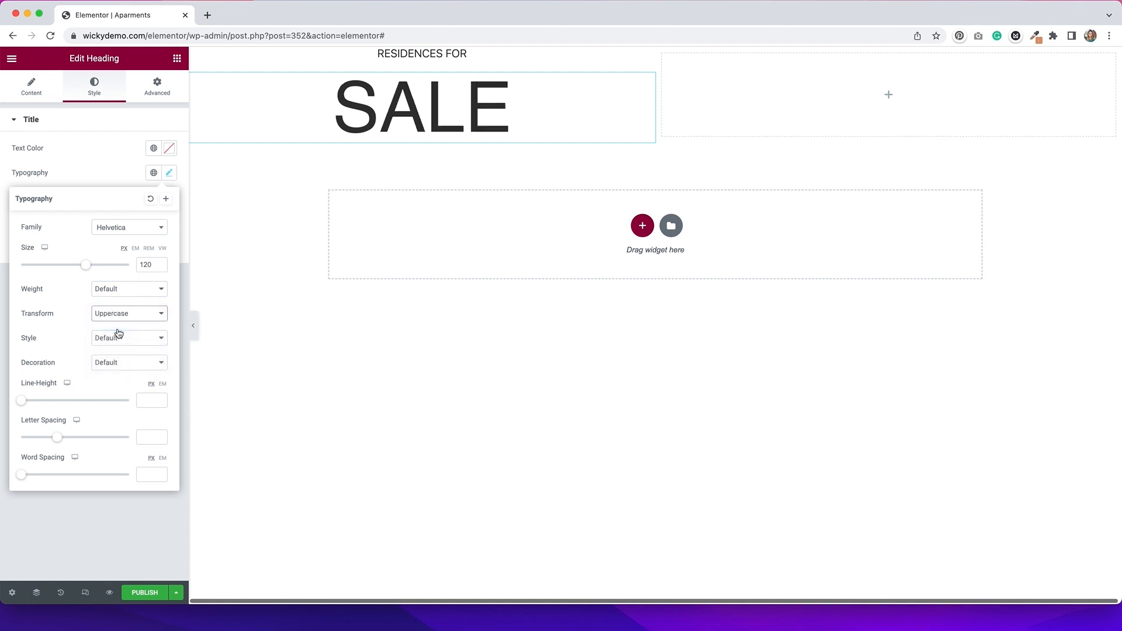
click(105, 173)
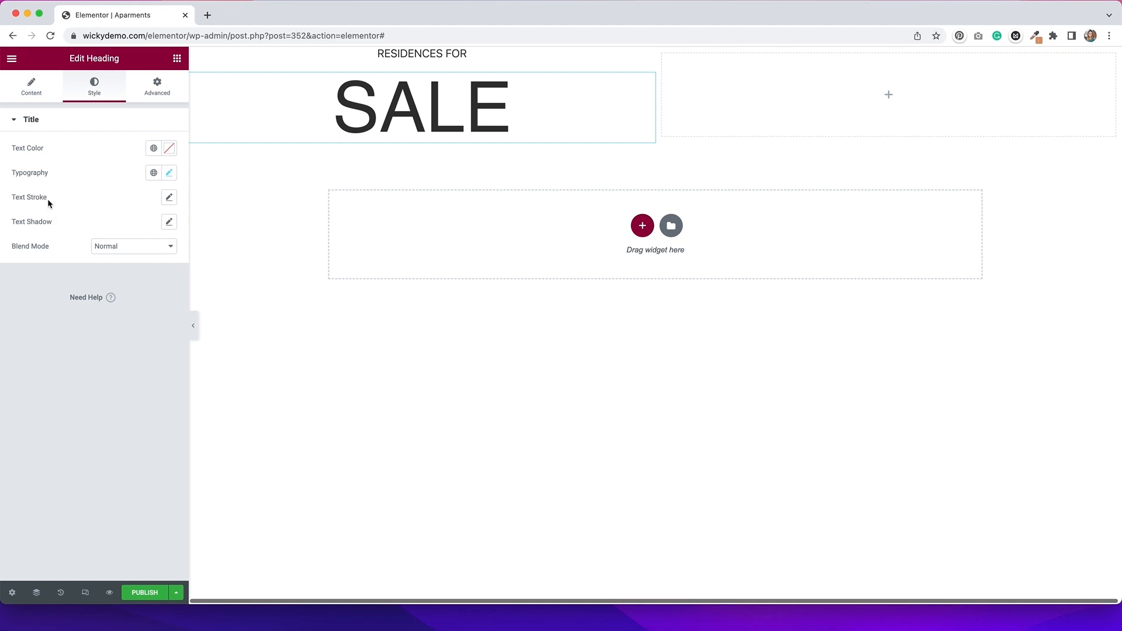
Step: Give the "Sale" heading a 1 px text stroke and make its text color fully transparent (#02010100)
click(172, 199)
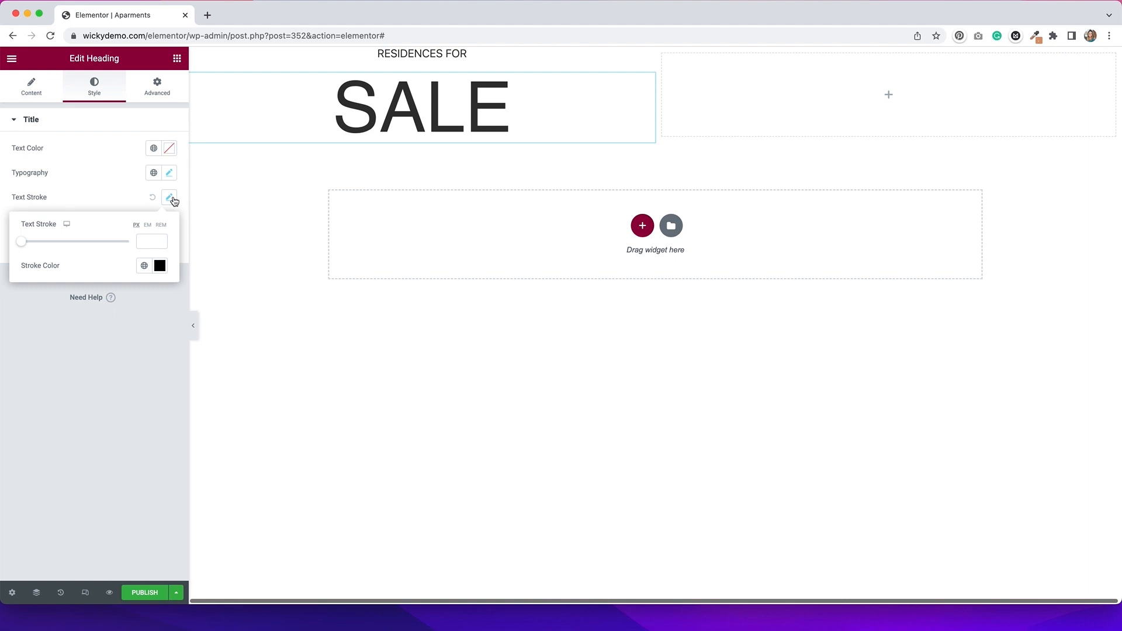
click(161, 239)
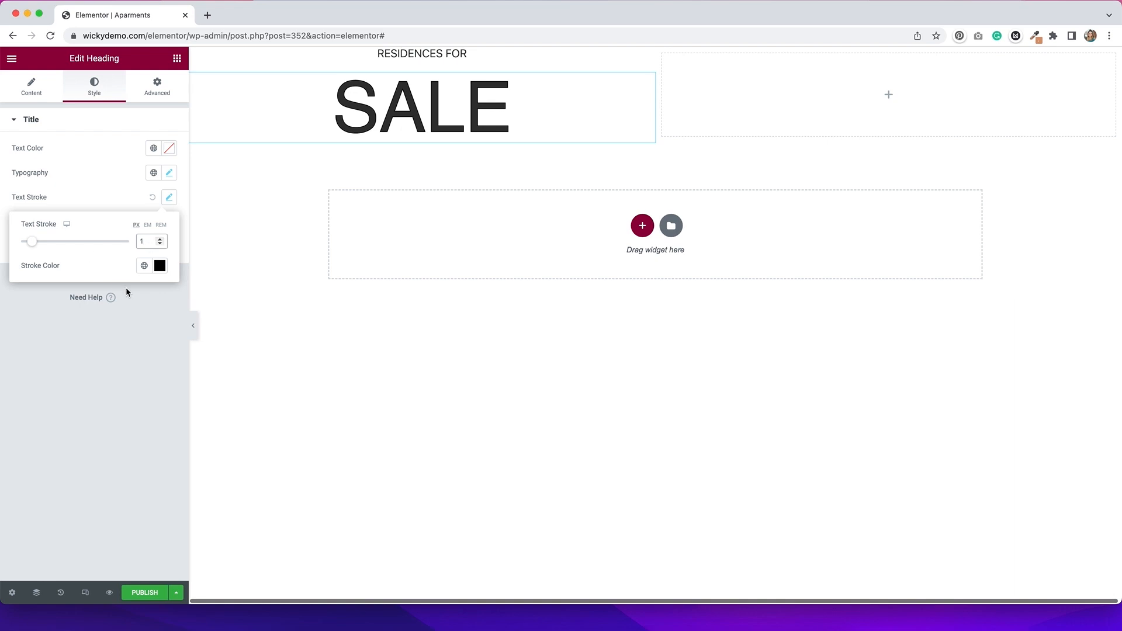
click(79, 153)
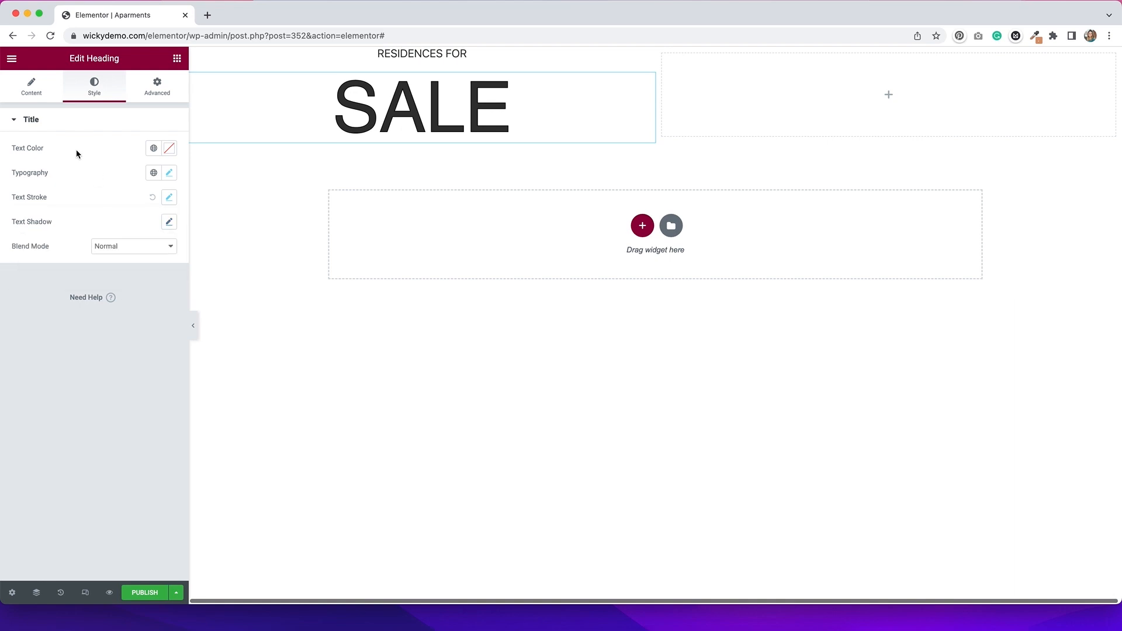
click(169, 148)
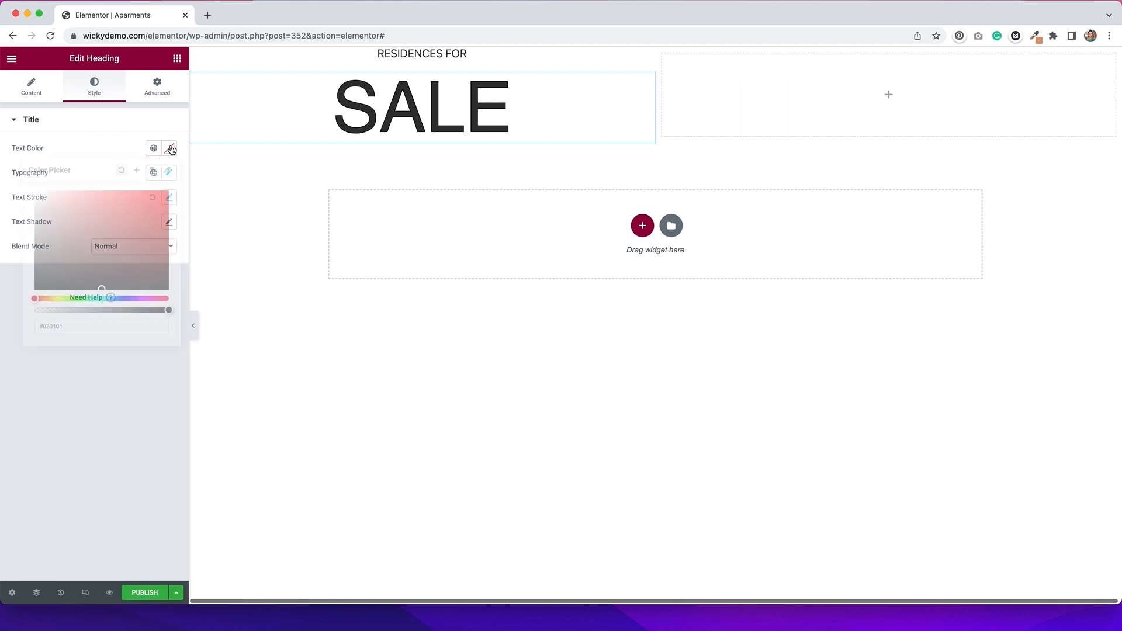
drag(169, 309, 10, 306)
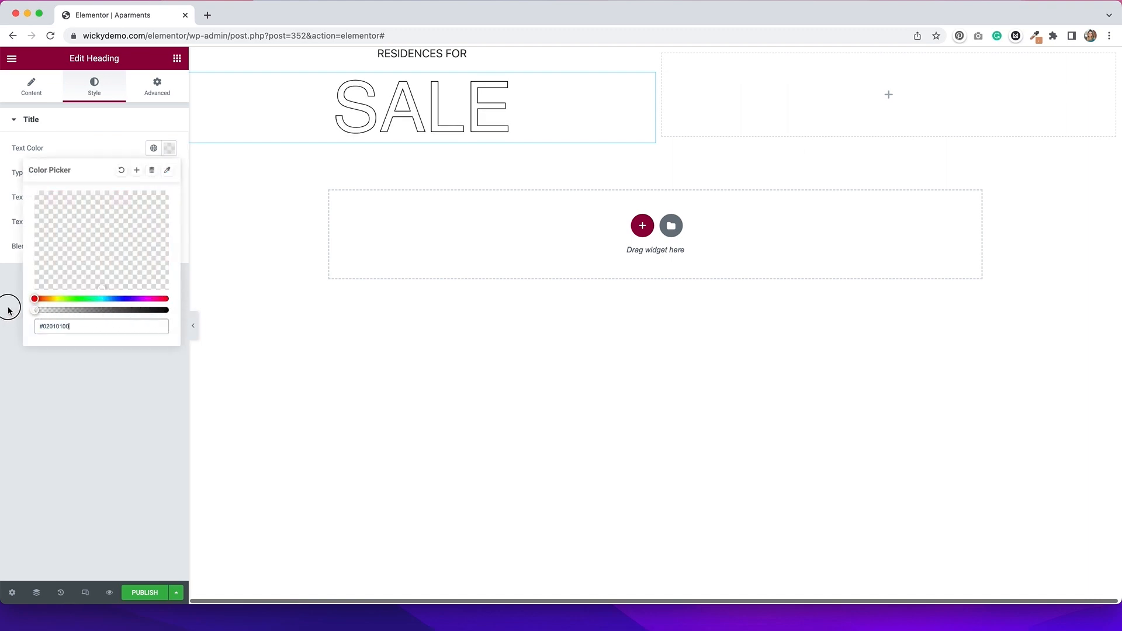
click(93, 143)
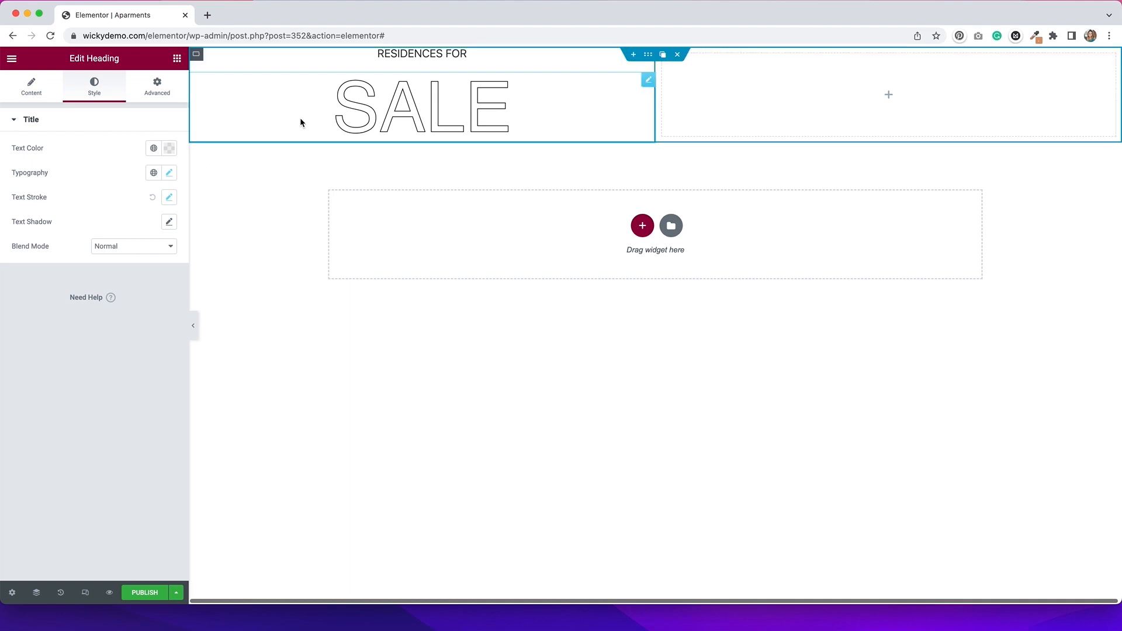
Step: Set the outer container's minimum height to 100 VH
click(649, 57)
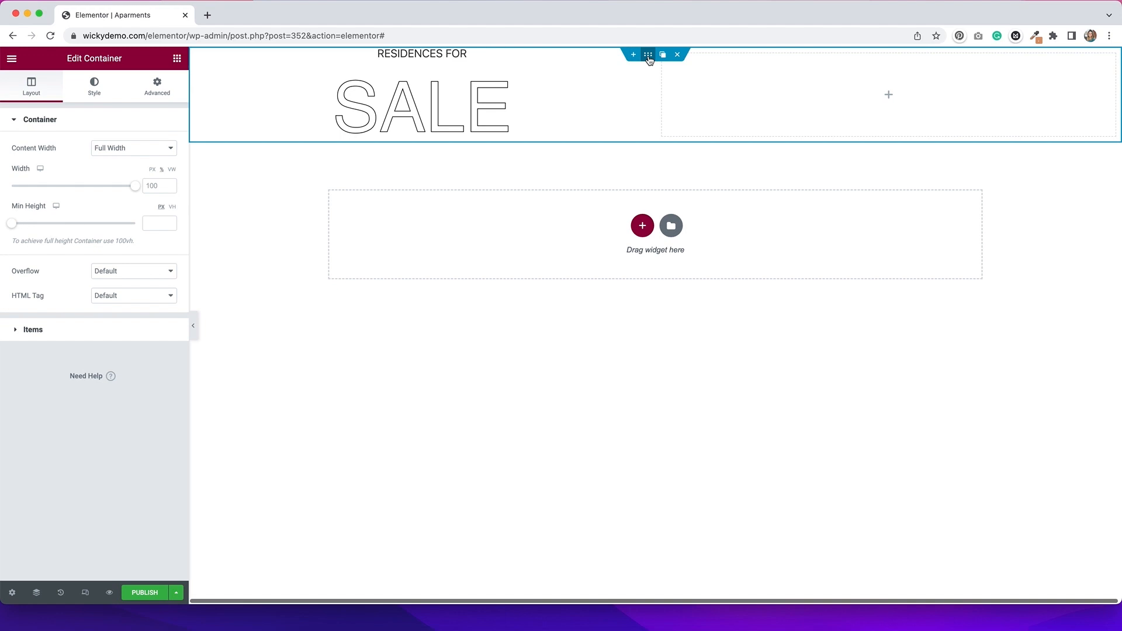
click(173, 208)
click(155, 223)
text(100)
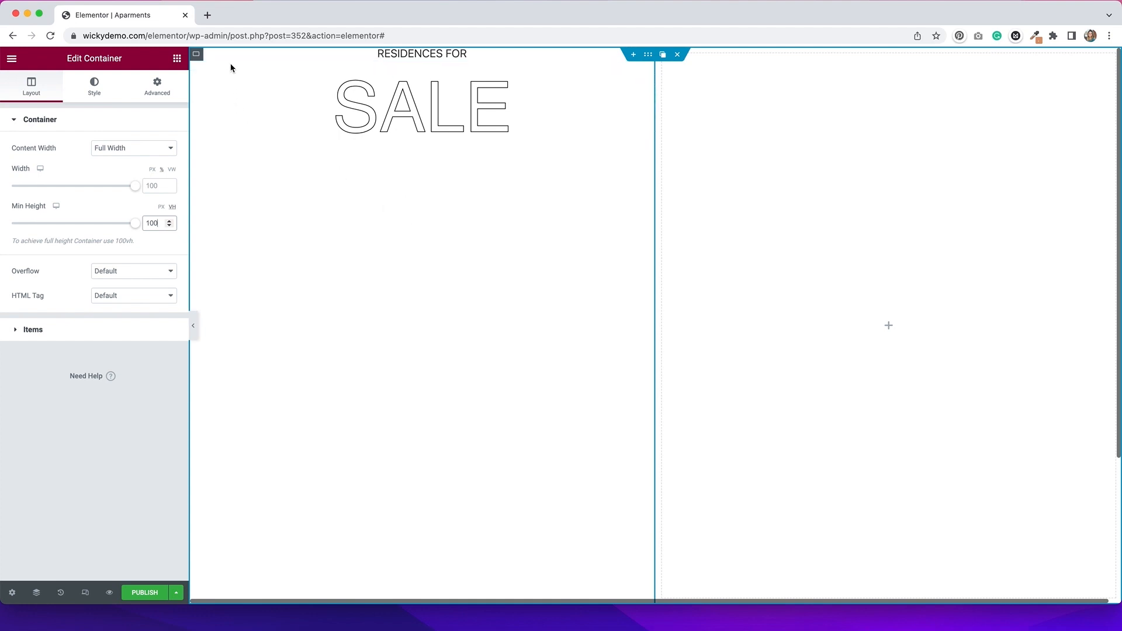
Step: Center the "SALE" column's content vertically by setting its Justify Content to Center
click(197, 55)
click(79, 328)
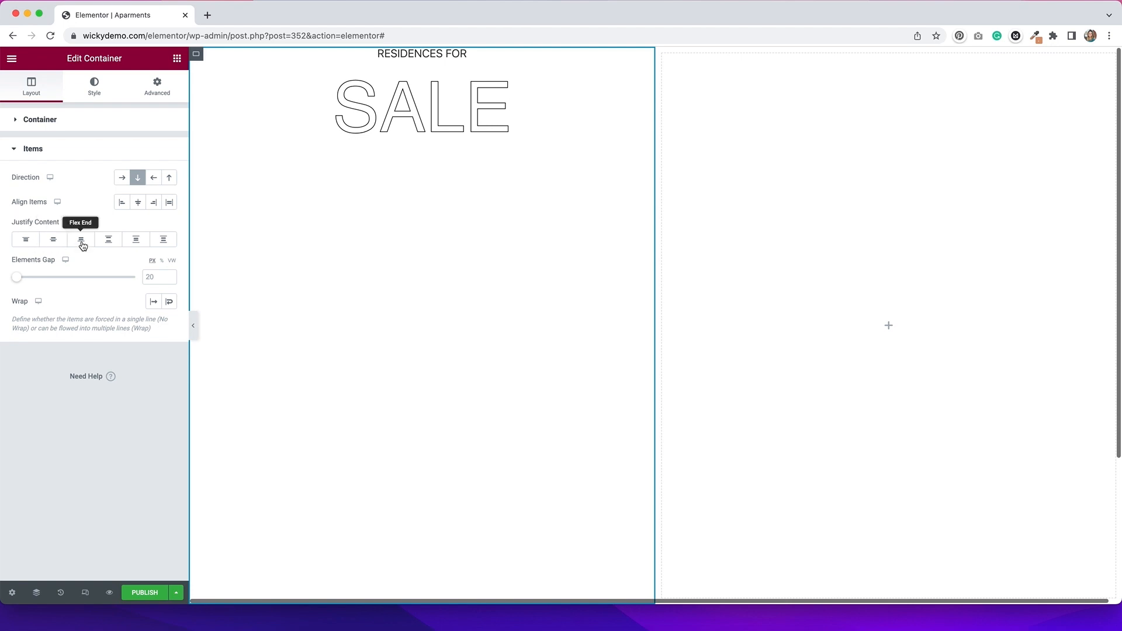
click(62, 242)
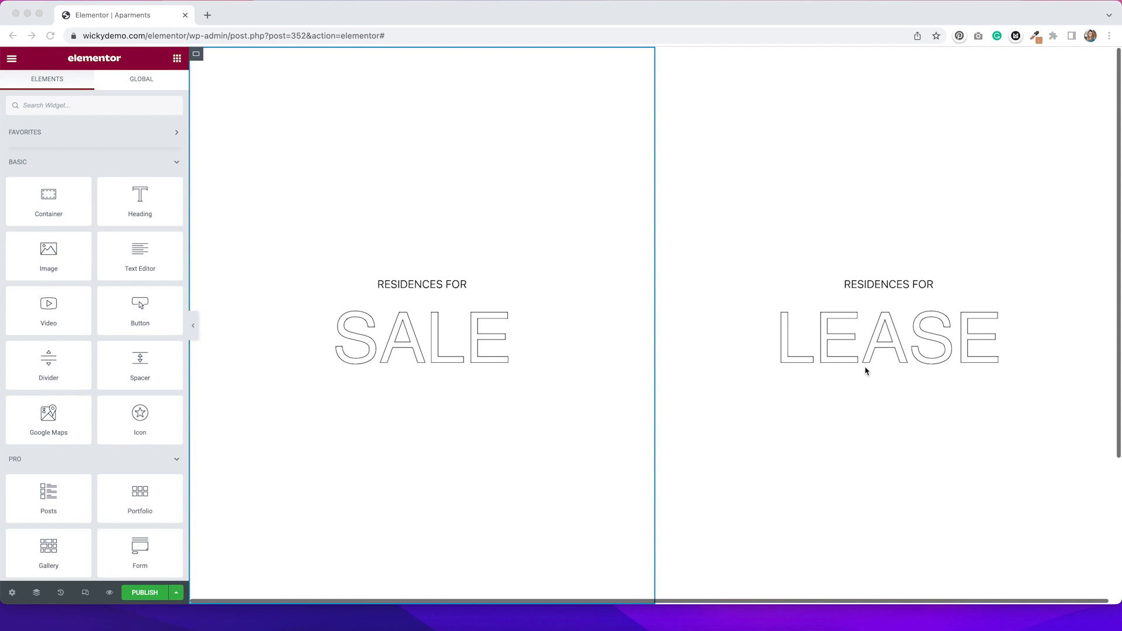
Step: Give the "SALE" column a classic background in pale cream #FFFDF4 and copy its hex code
click(197, 57)
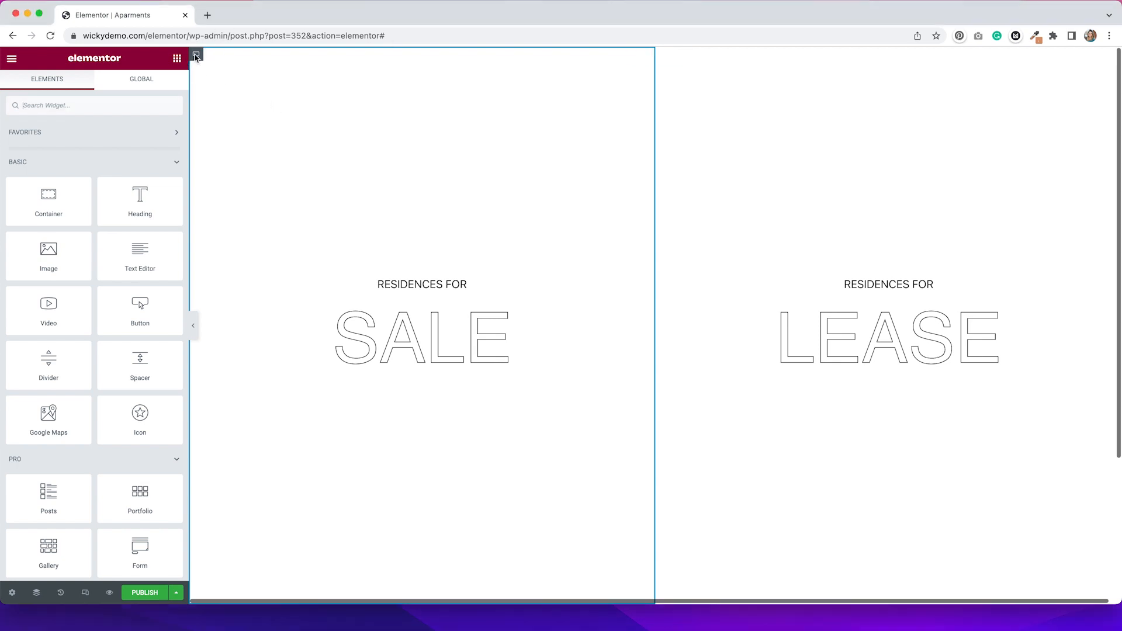
click(197, 55)
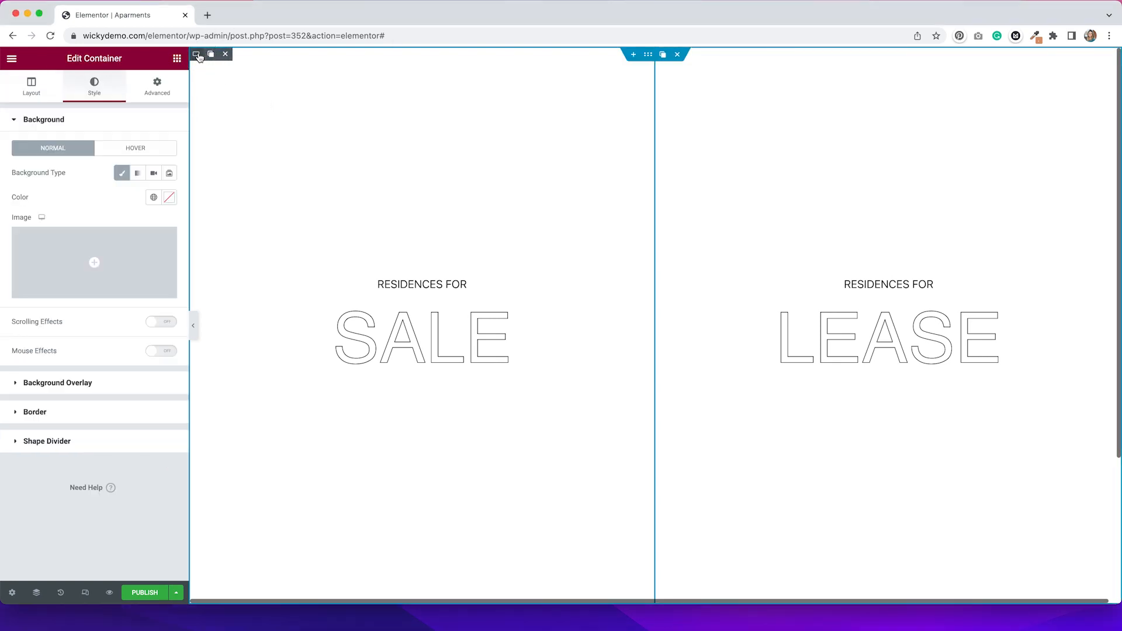
click(92, 92)
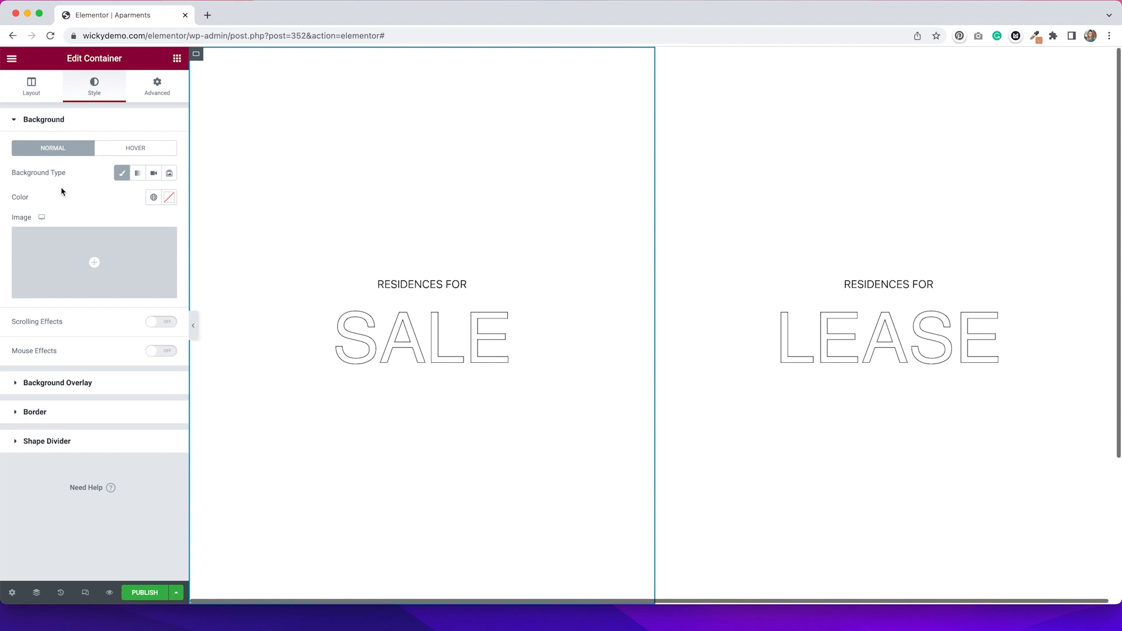
click(122, 174)
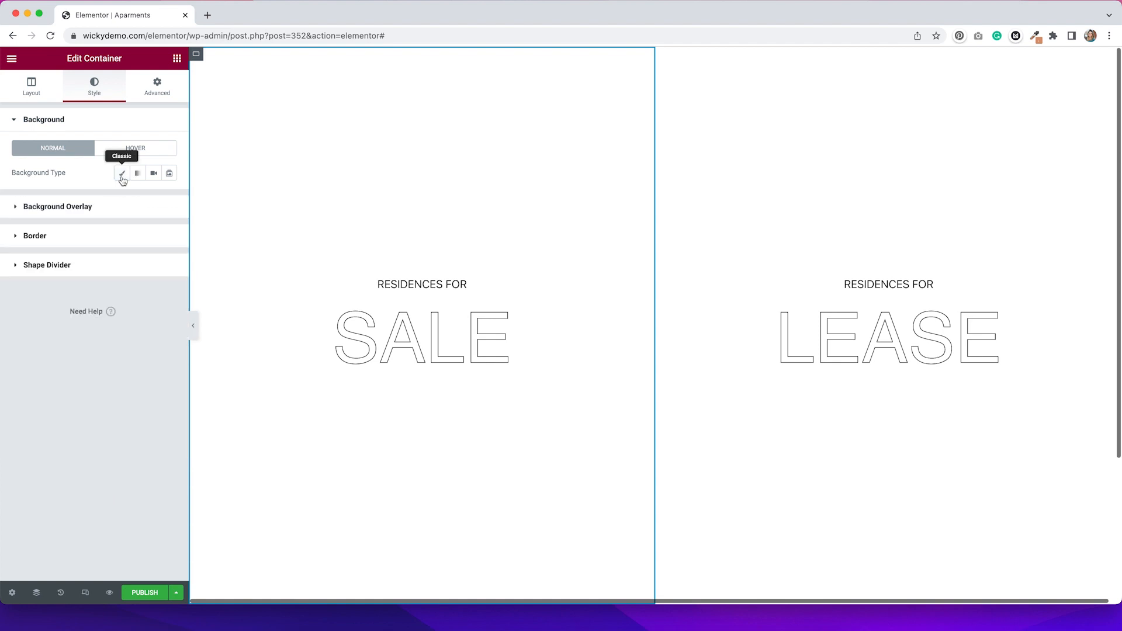
click(122, 175)
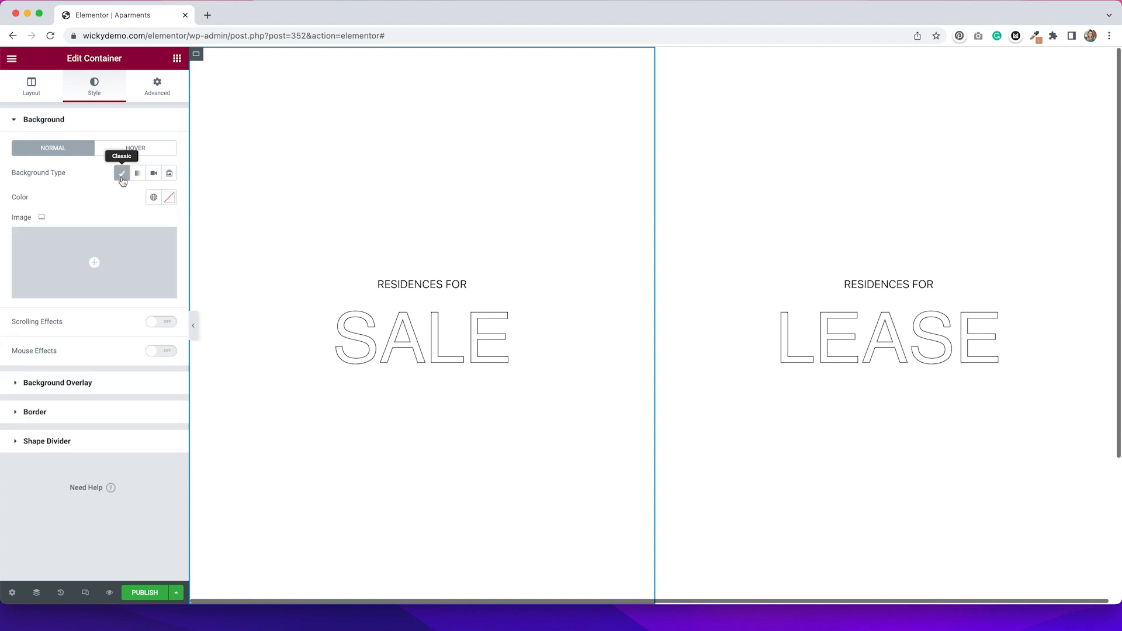
click(170, 202)
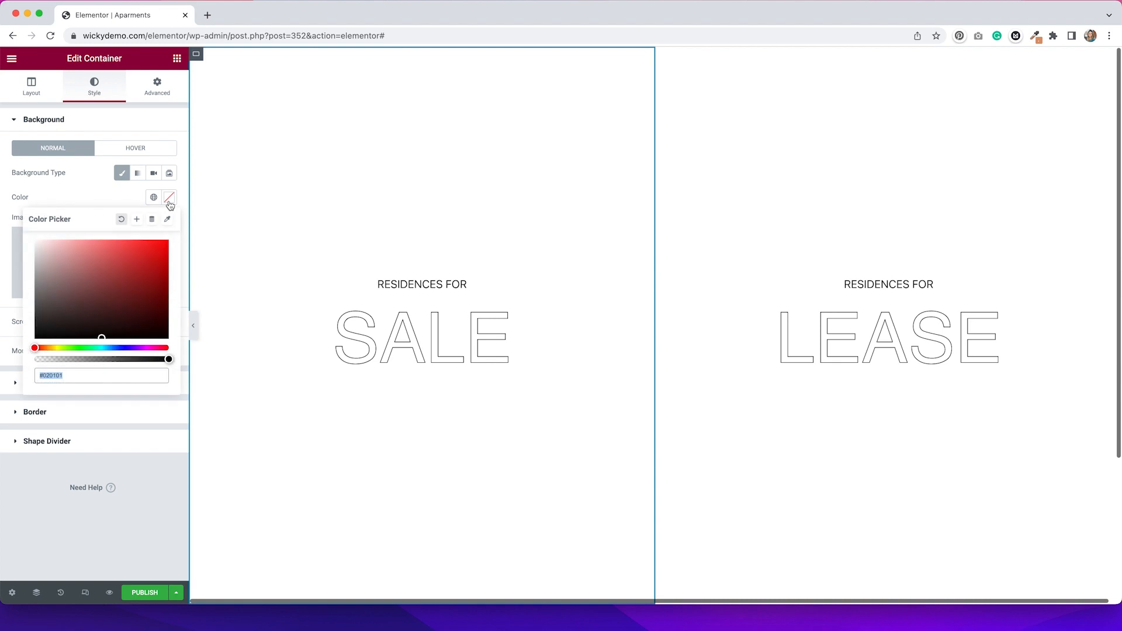
click(61, 349)
drag(60, 349, 53, 347)
drag(82, 265, 41, 236)
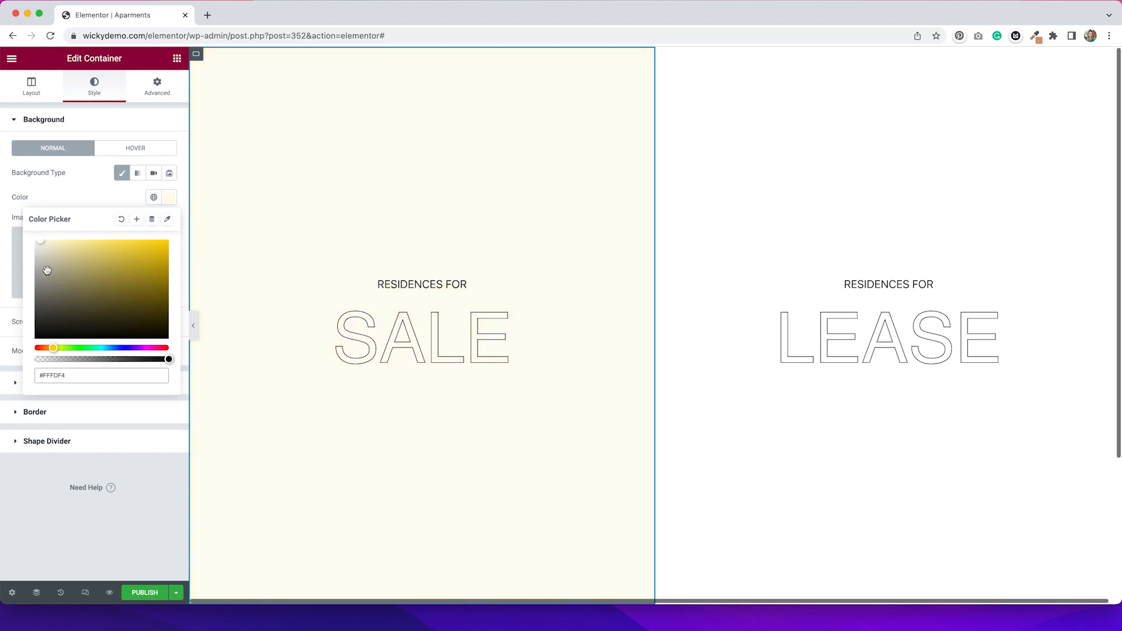
drag(77, 376, 15, 379)
key(ctrl+c)
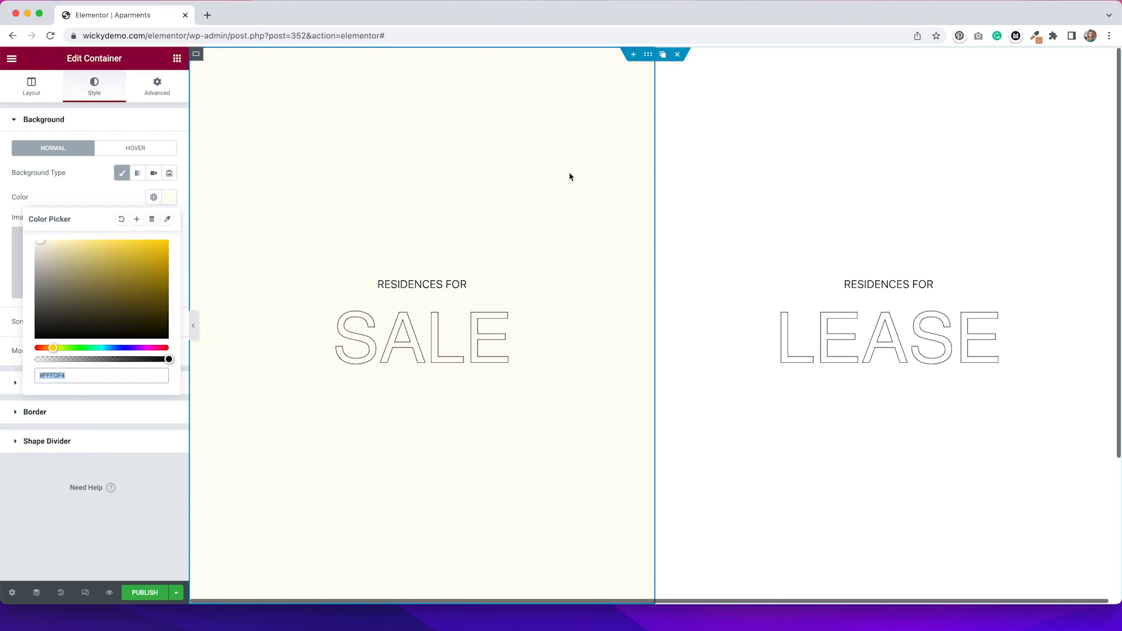
Step: Give the "LEASE" column a classic background with the copied color #FFFDF4
click(721, 98)
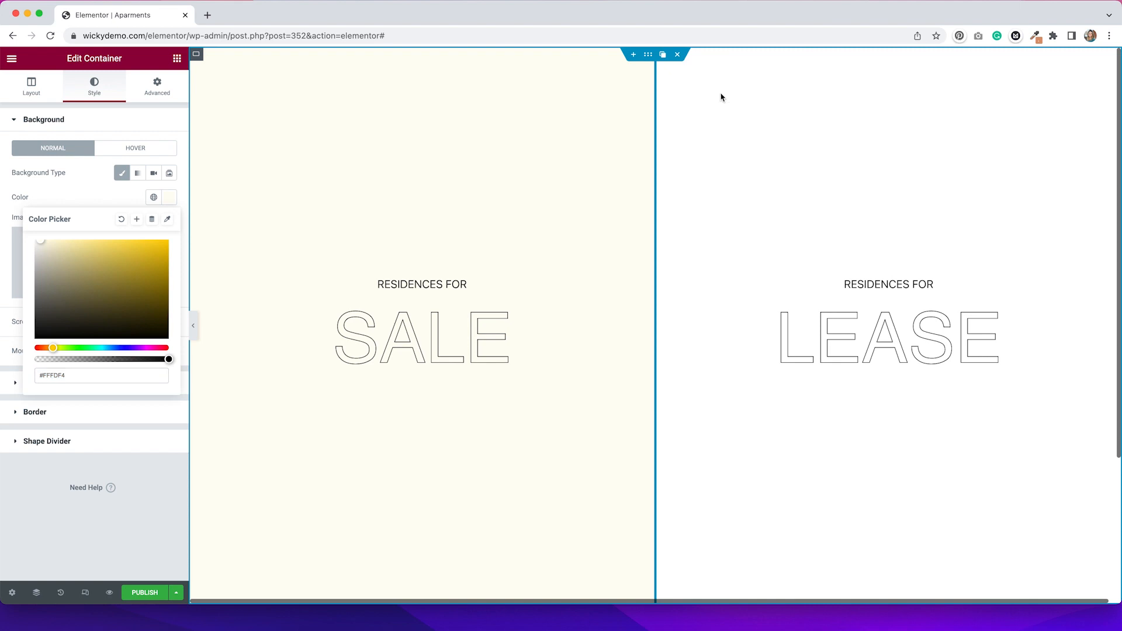
click(36, 594)
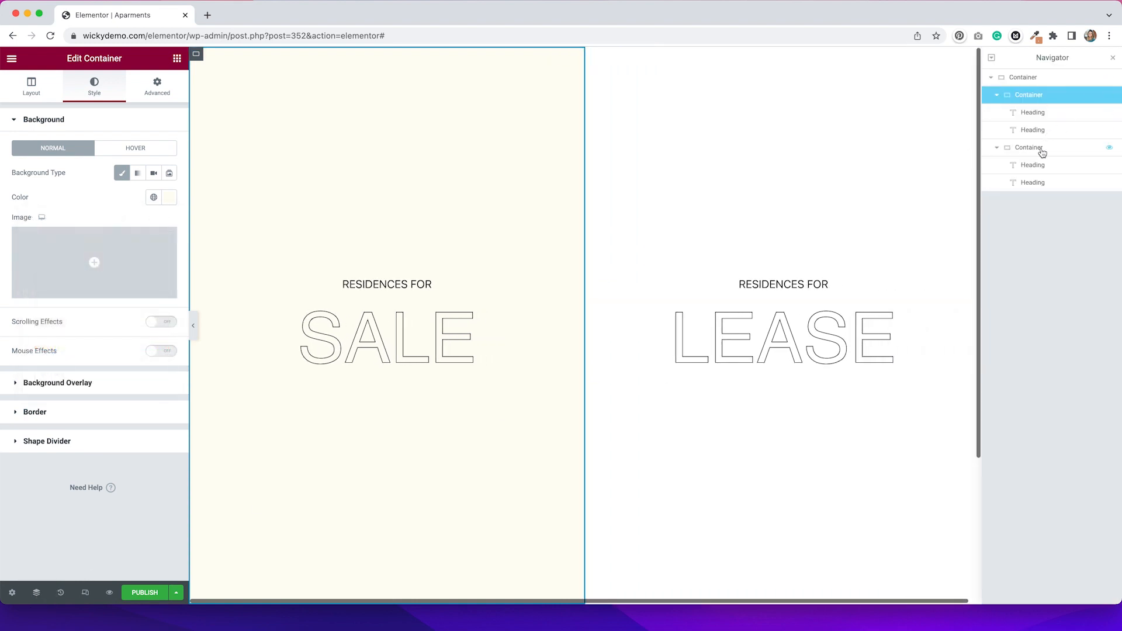
click(1043, 152)
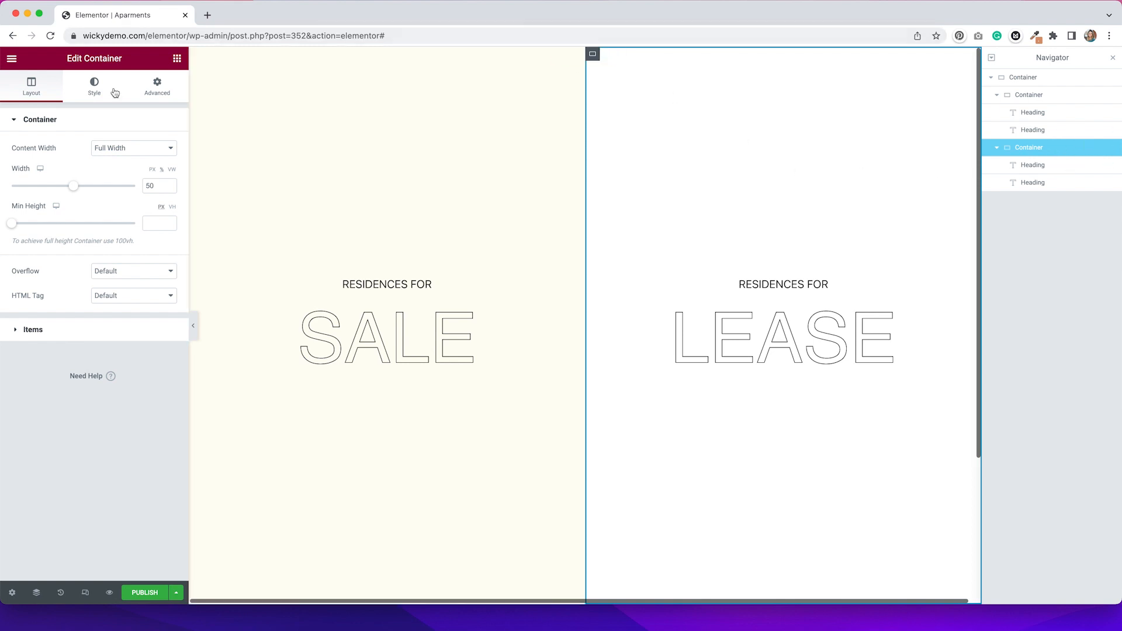
click(95, 92)
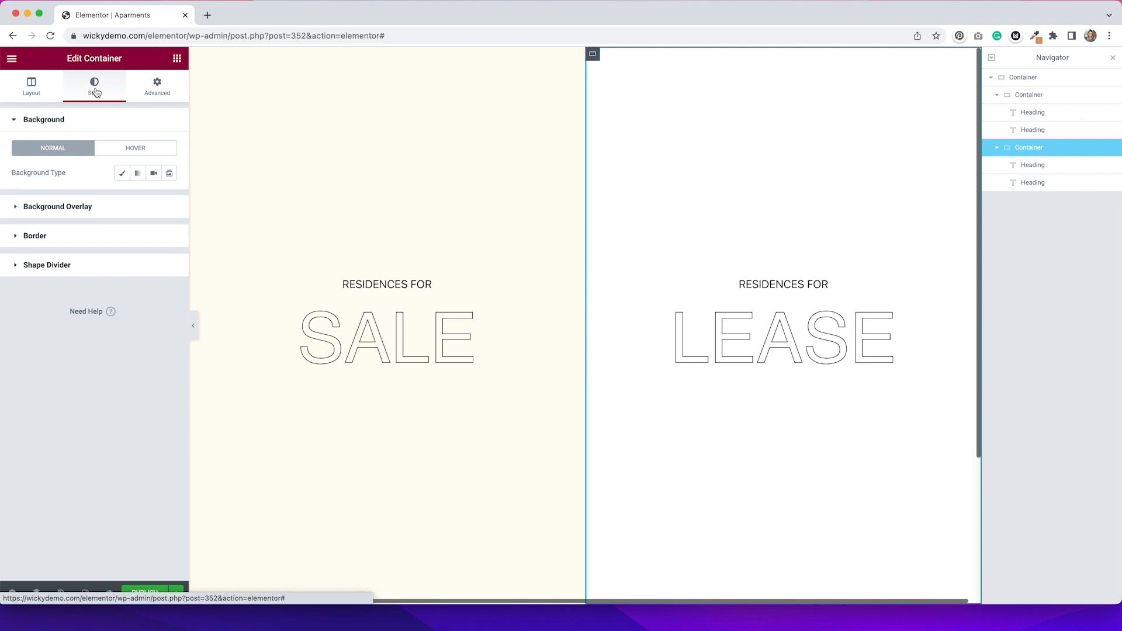
click(122, 175)
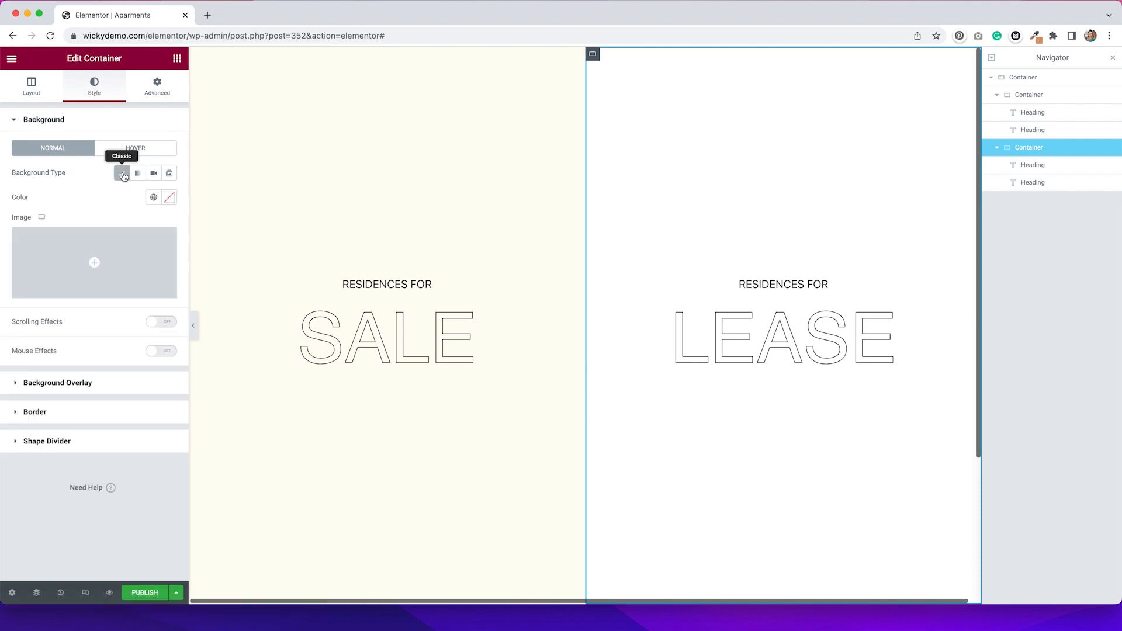
click(169, 199)
key(ctrl+v)
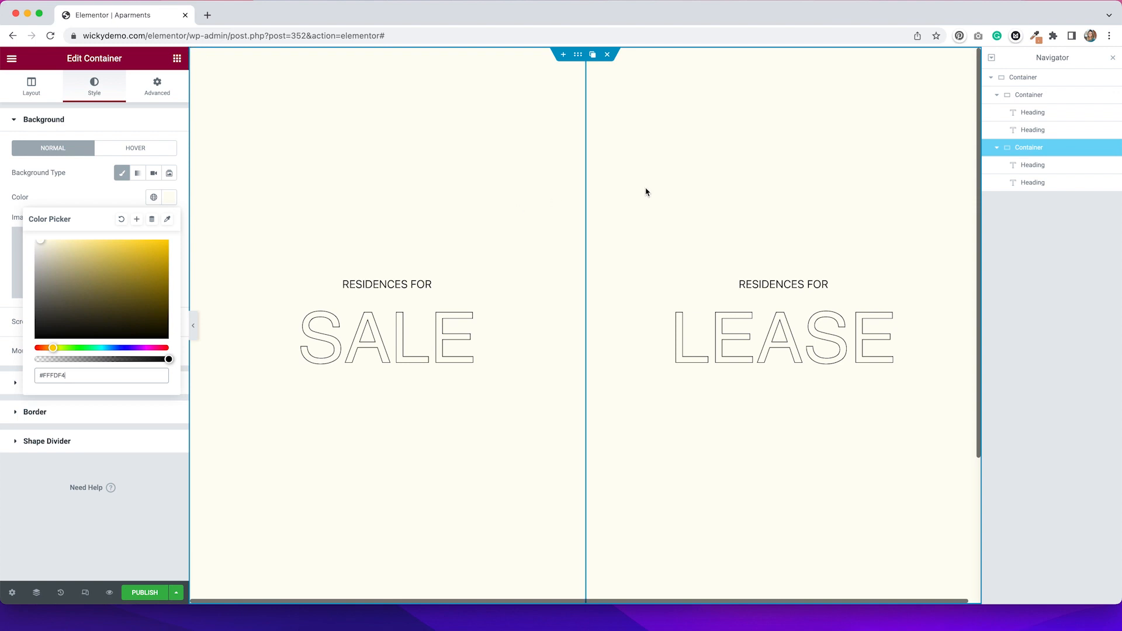
click(90, 190)
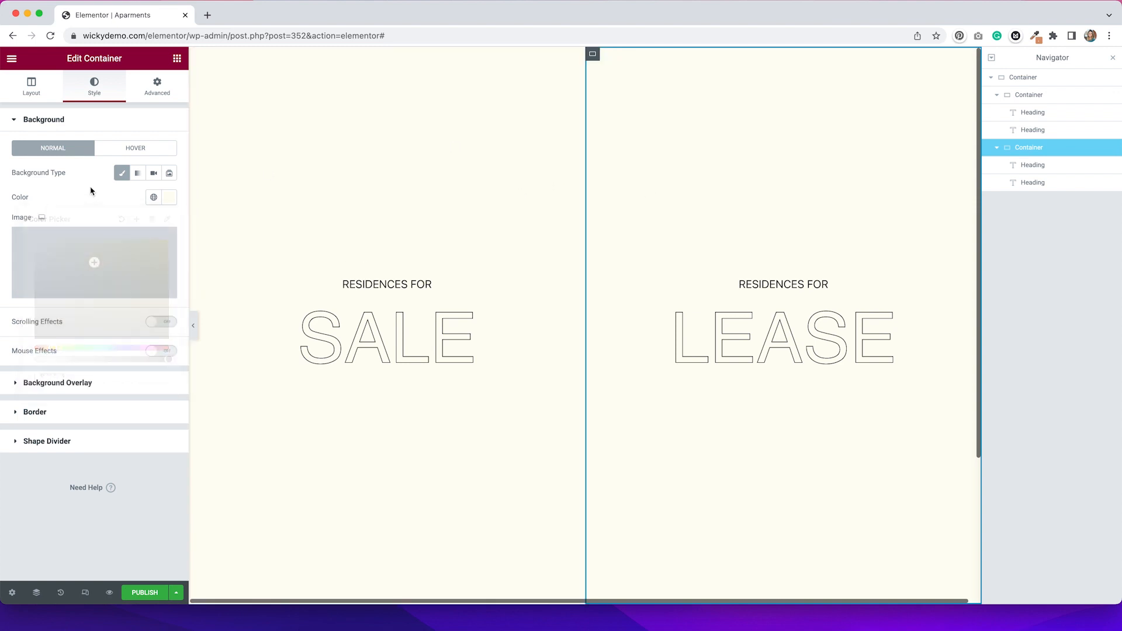
Step: Set the "LEASE" column's hover background to the media library photo of a white room with plants and a shelf, and preview it
click(134, 150)
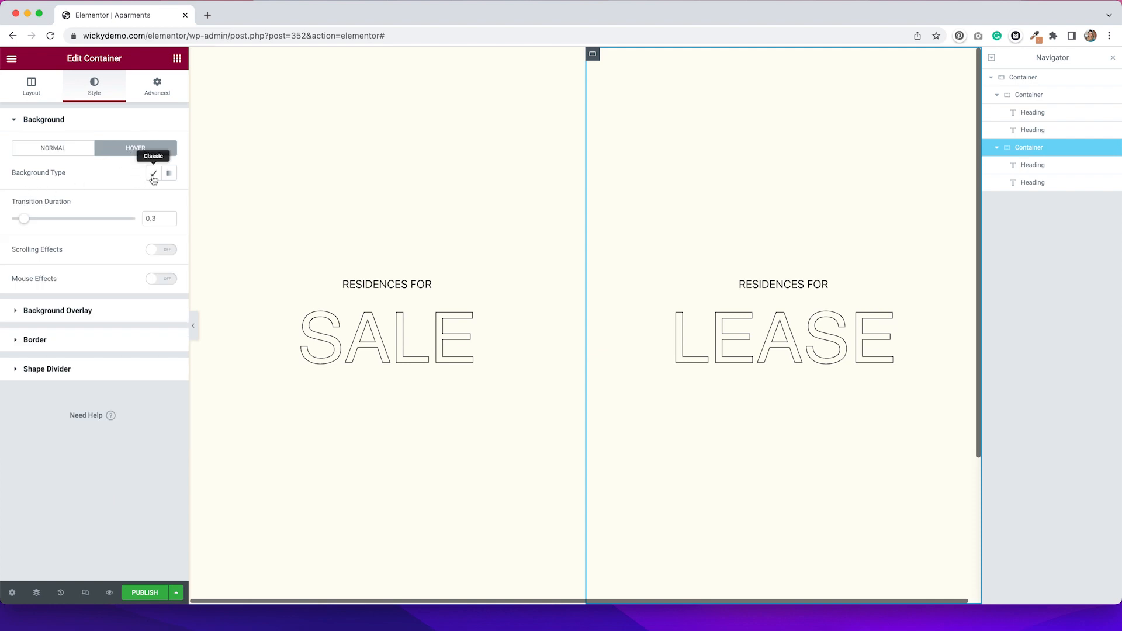
click(153, 174)
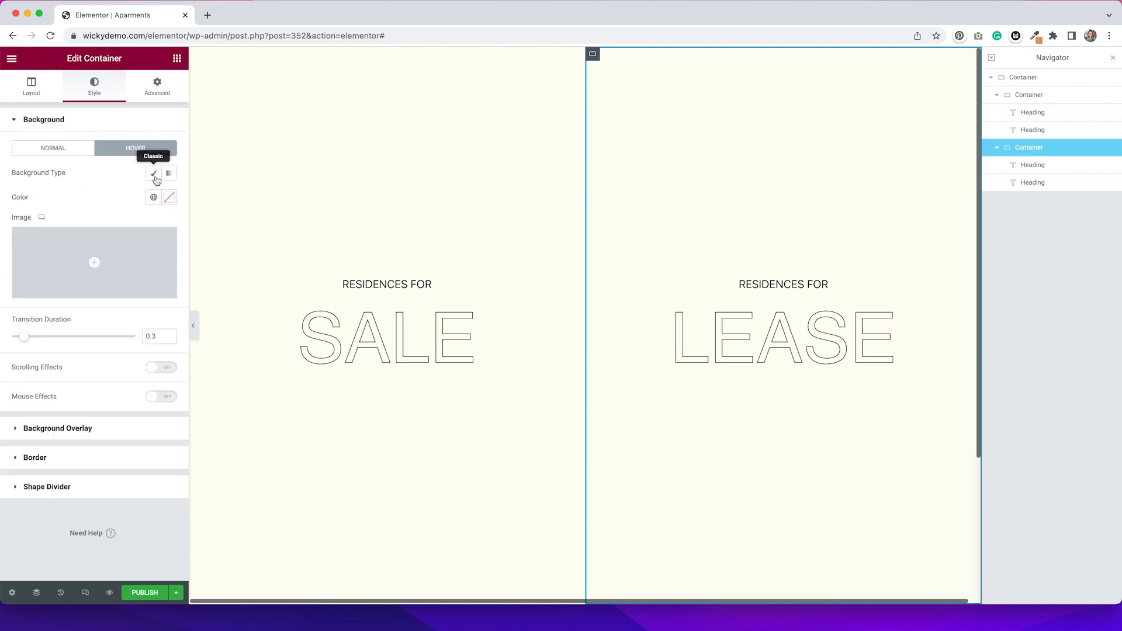
click(82, 262)
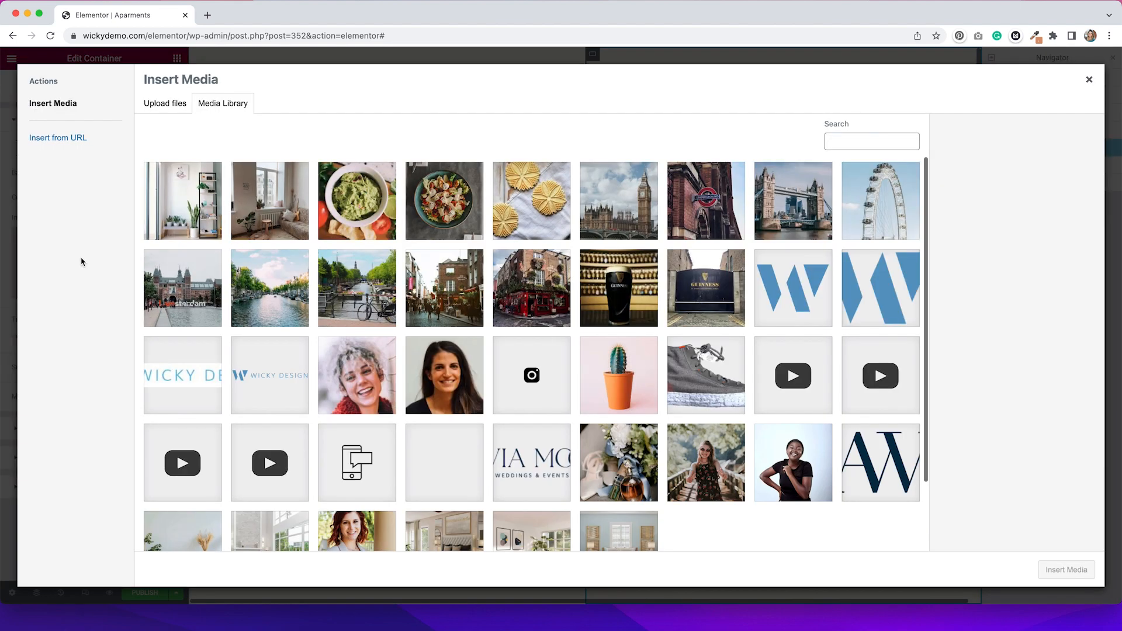
click(190, 200)
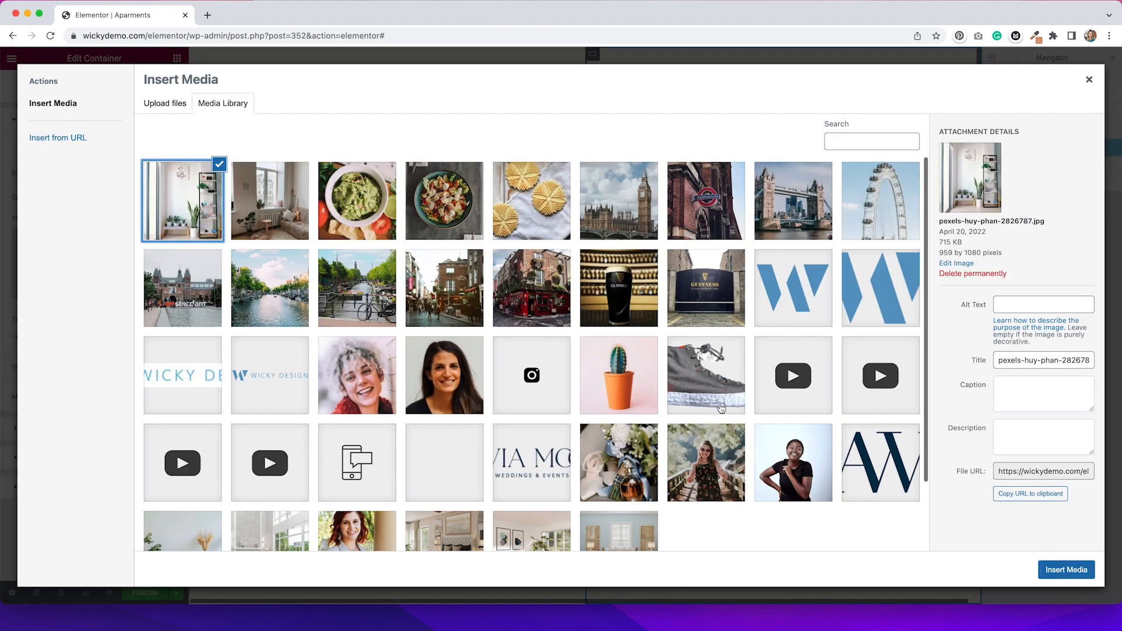
click(1075, 571)
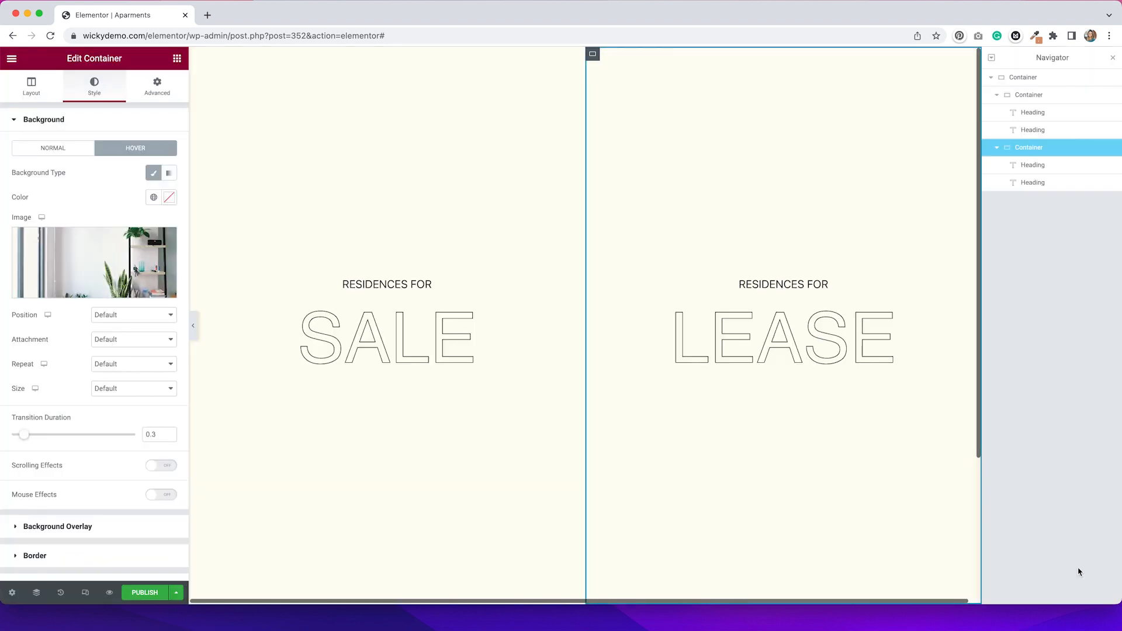
mouse_move(909, 495)
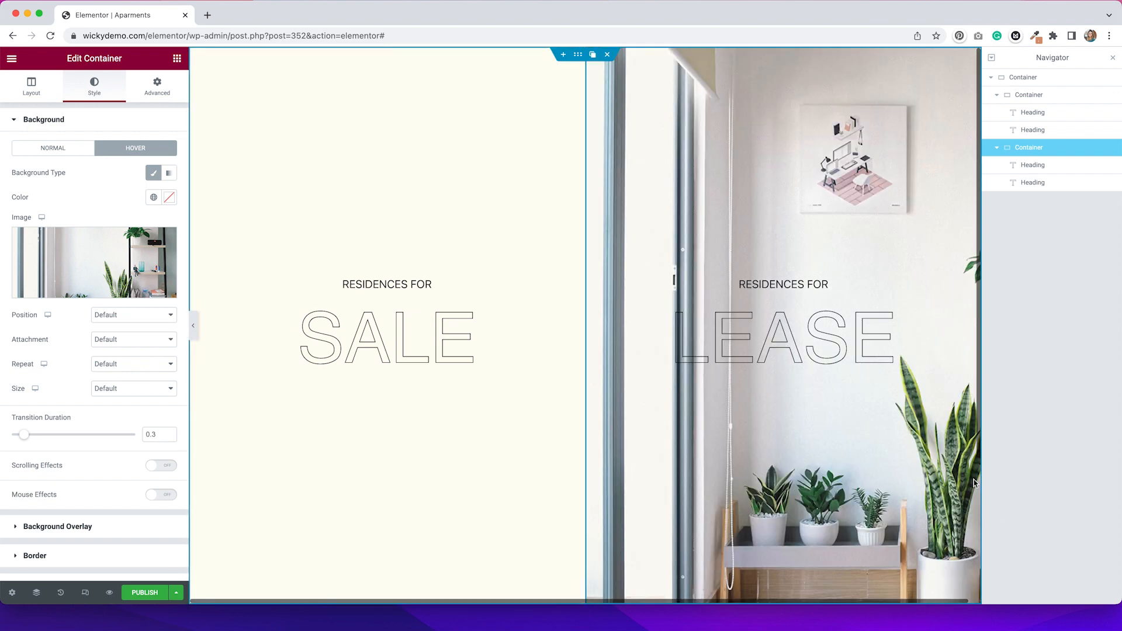
click(1113, 59)
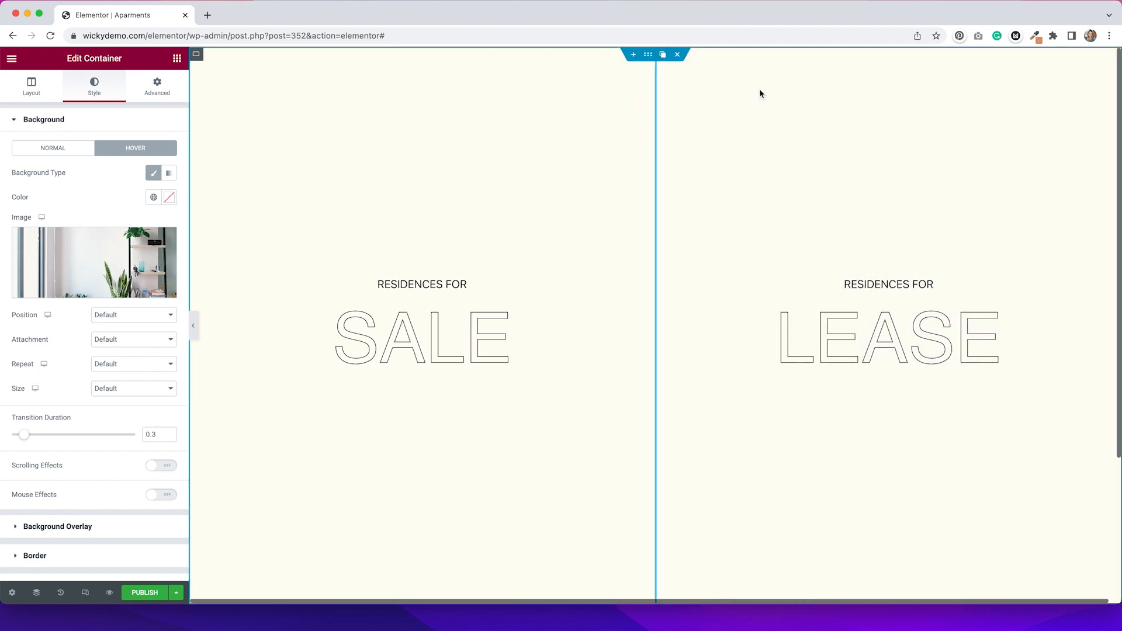
Step: Set the "LEASE" column's hover background image to Center Center position, No-repeat and Cover size
click(124, 317)
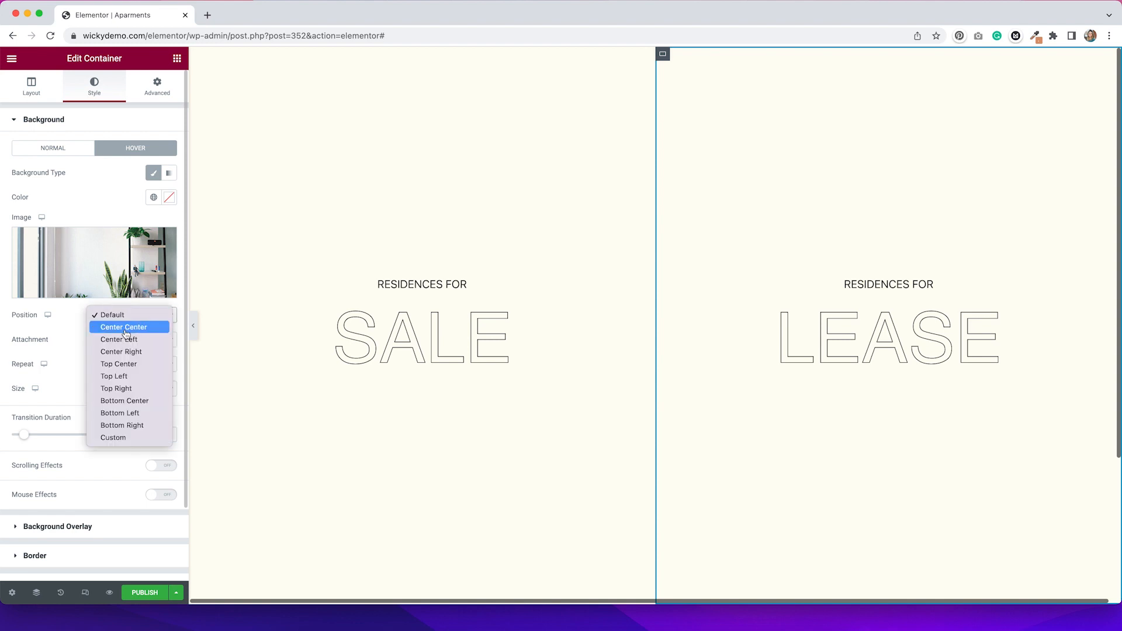
click(124, 328)
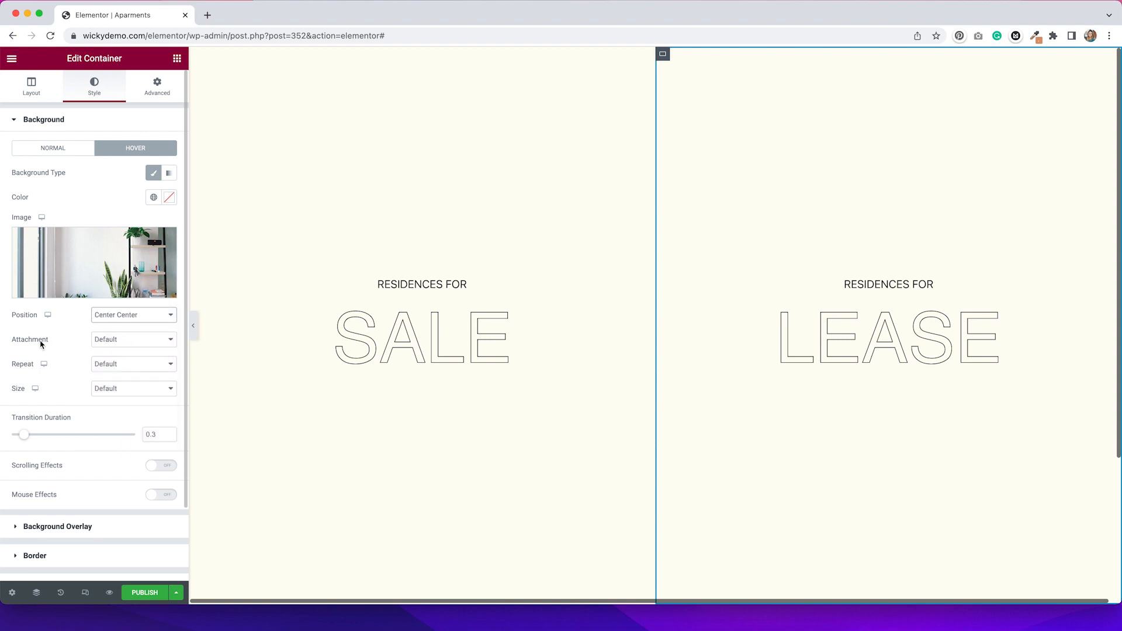
click(120, 365)
click(121, 365)
click(121, 368)
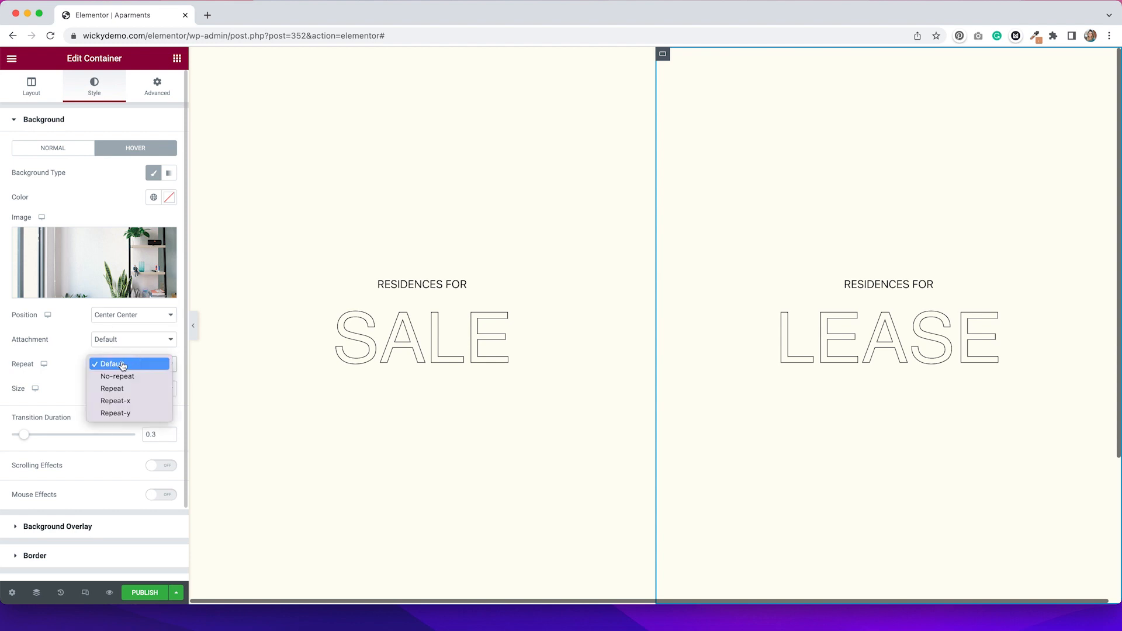
click(121, 377)
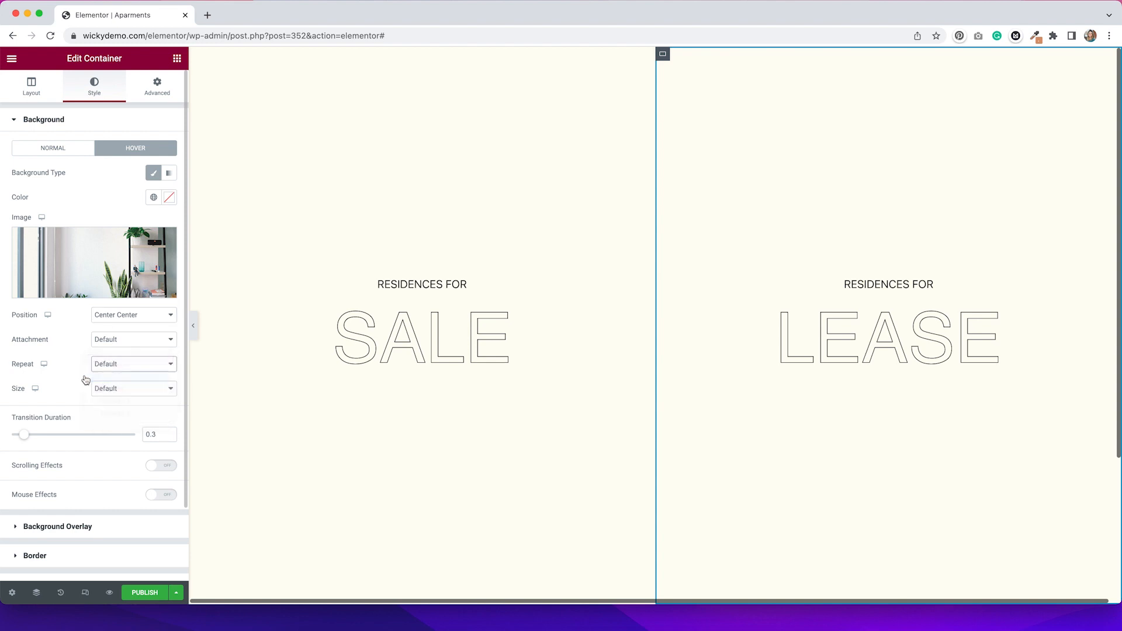
click(120, 391)
click(114, 413)
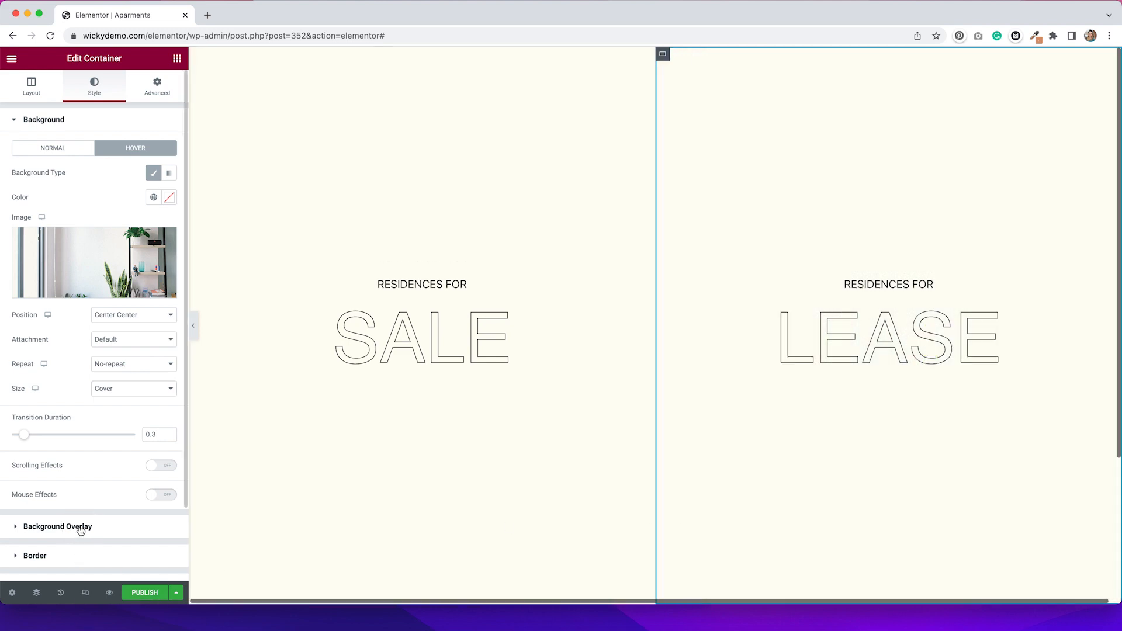
Step: Add a classic black background overlay at 0.25 opacity to the "LEASE" column's hover state and preview it
click(81, 528)
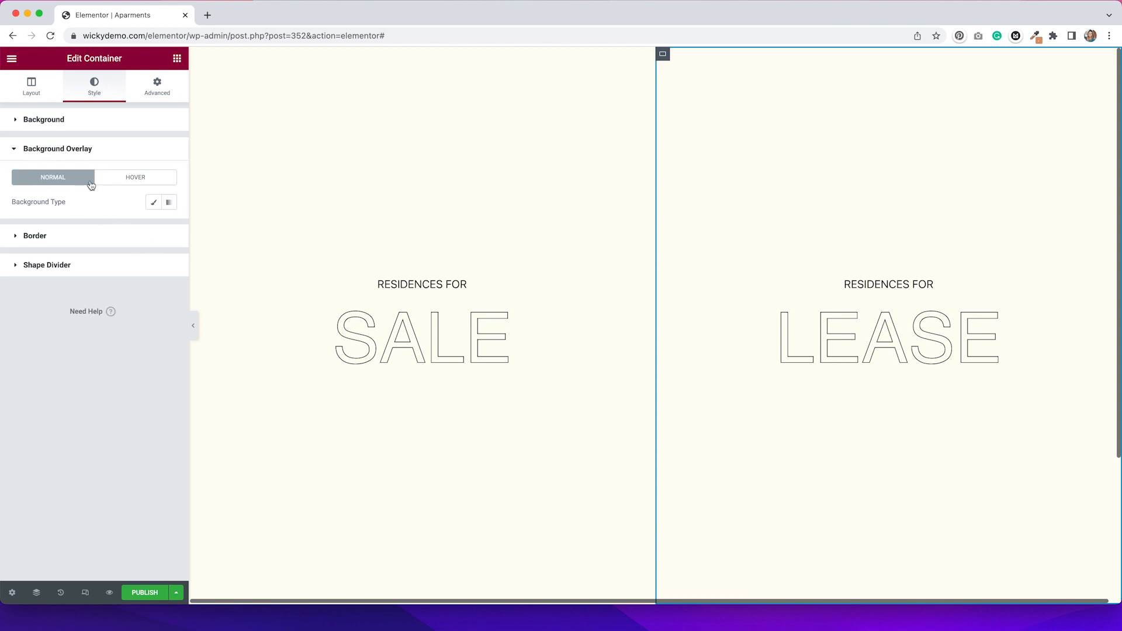
click(143, 184)
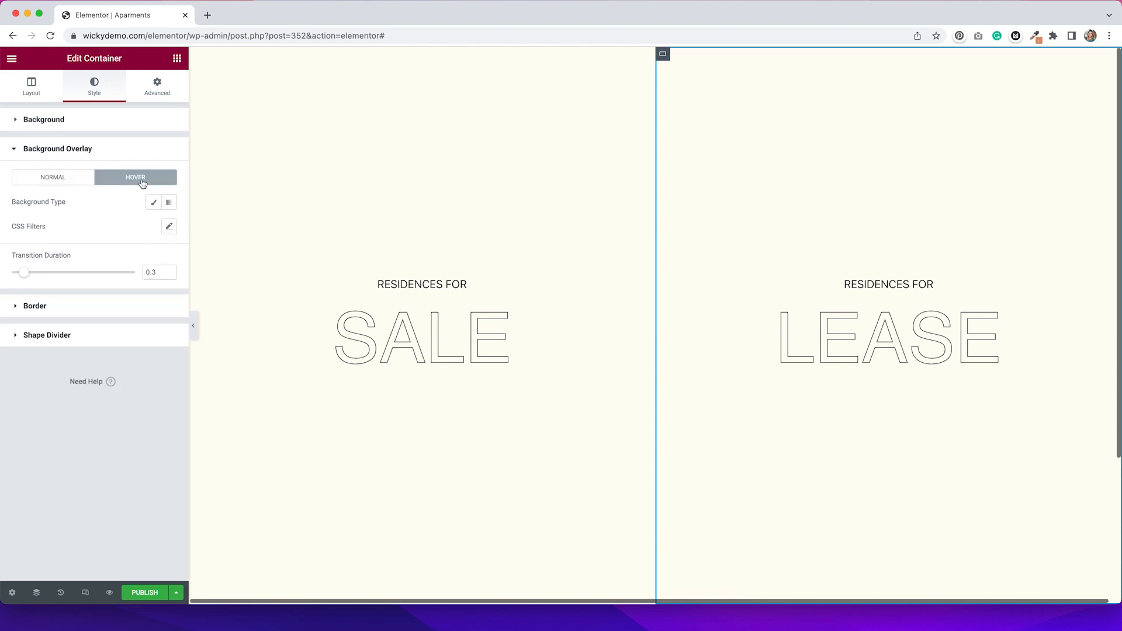
click(154, 202)
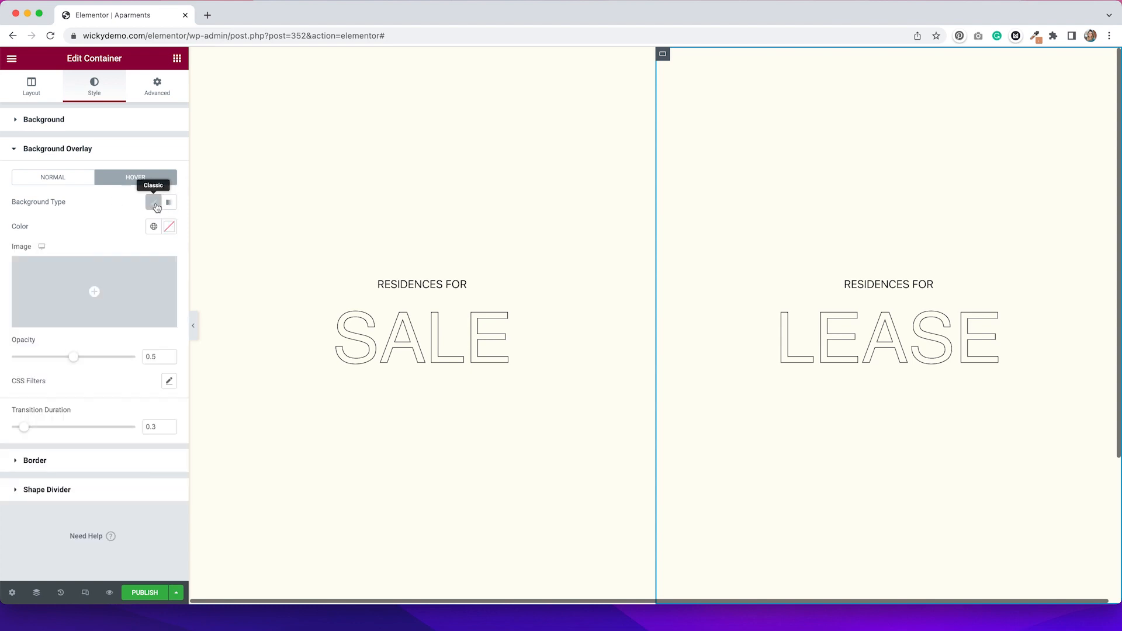
click(169, 226)
click(130, 319)
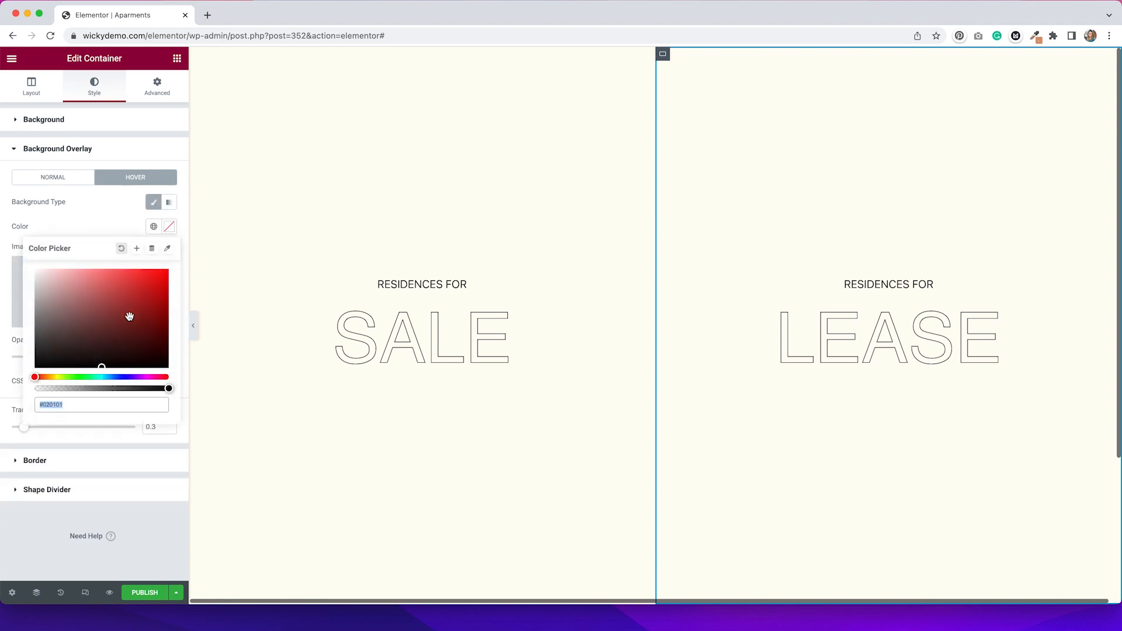
drag(129, 332, 134, 377)
click(104, 217)
drag(74, 360, 47, 361)
mouse_move(753, 452)
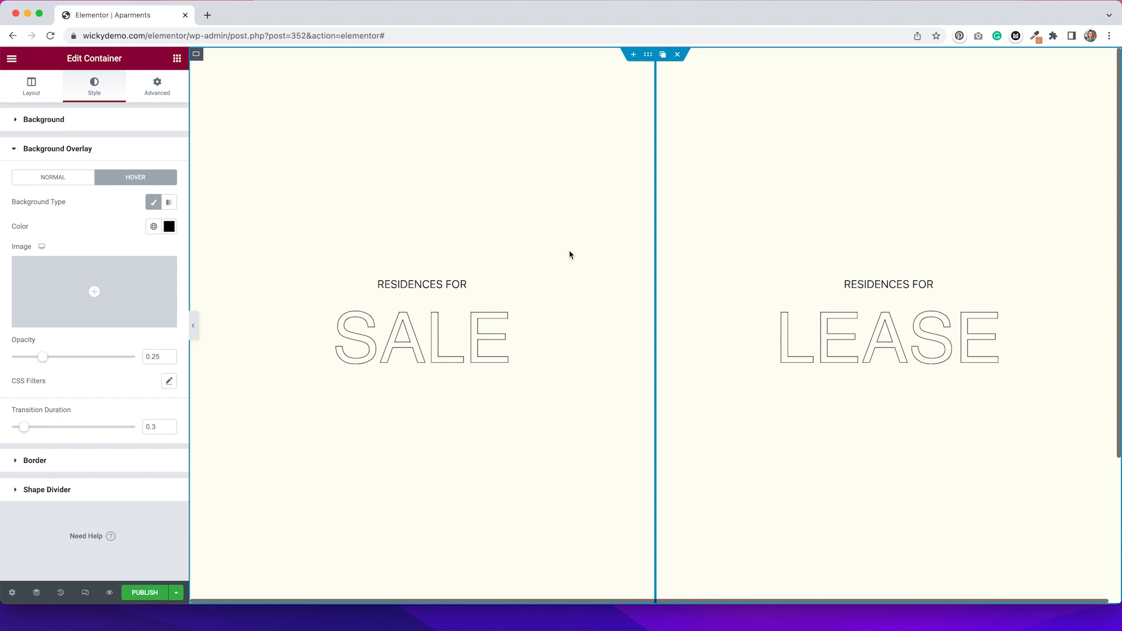
Step: Make the whole "SALE" column a link by setting its HTML tag to a and its link to #
click(196, 58)
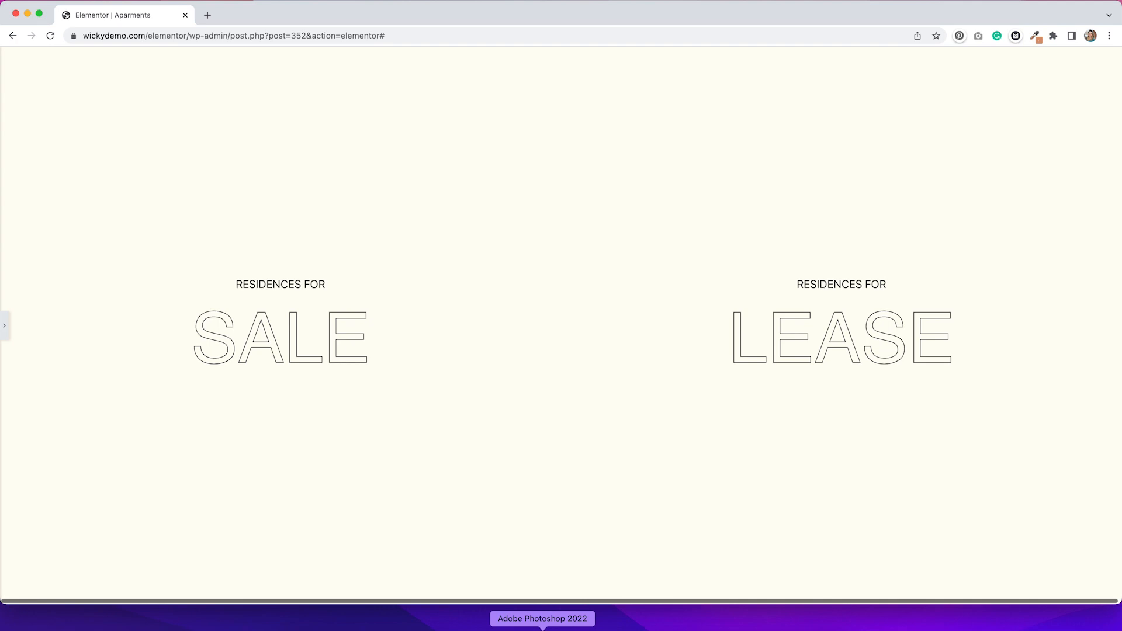
mouse_move(446, 529)
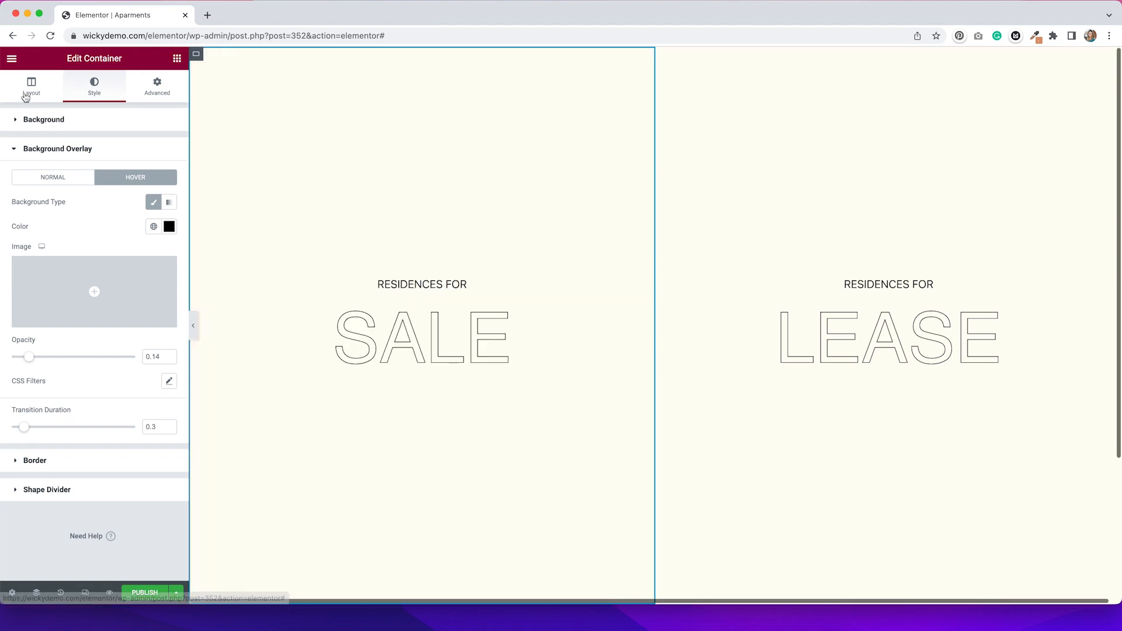
click(26, 96)
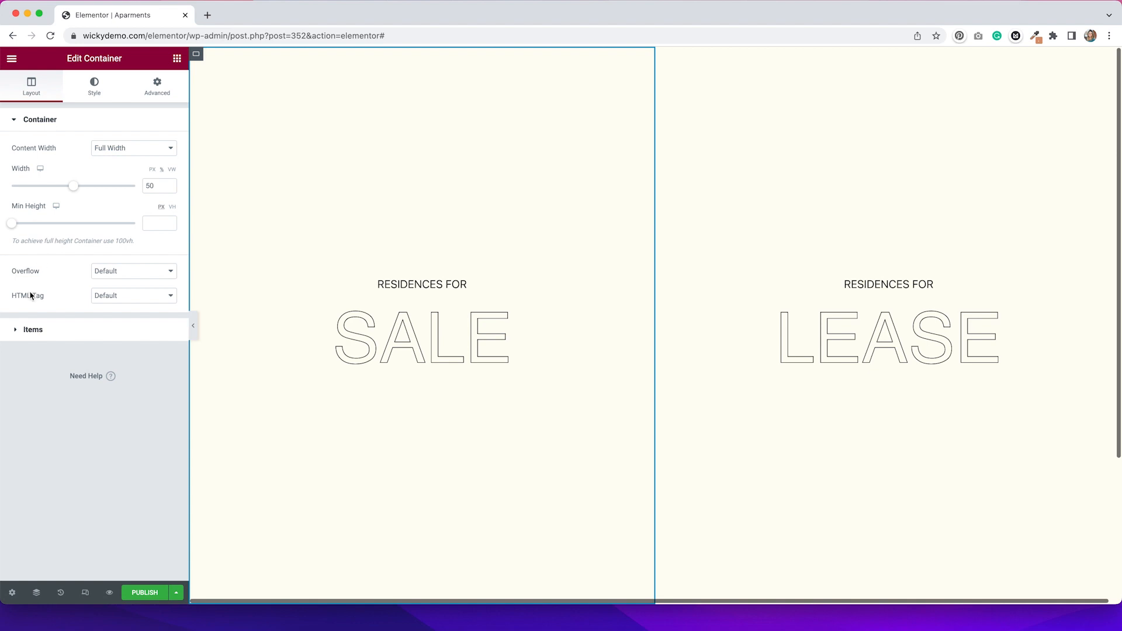
click(135, 298)
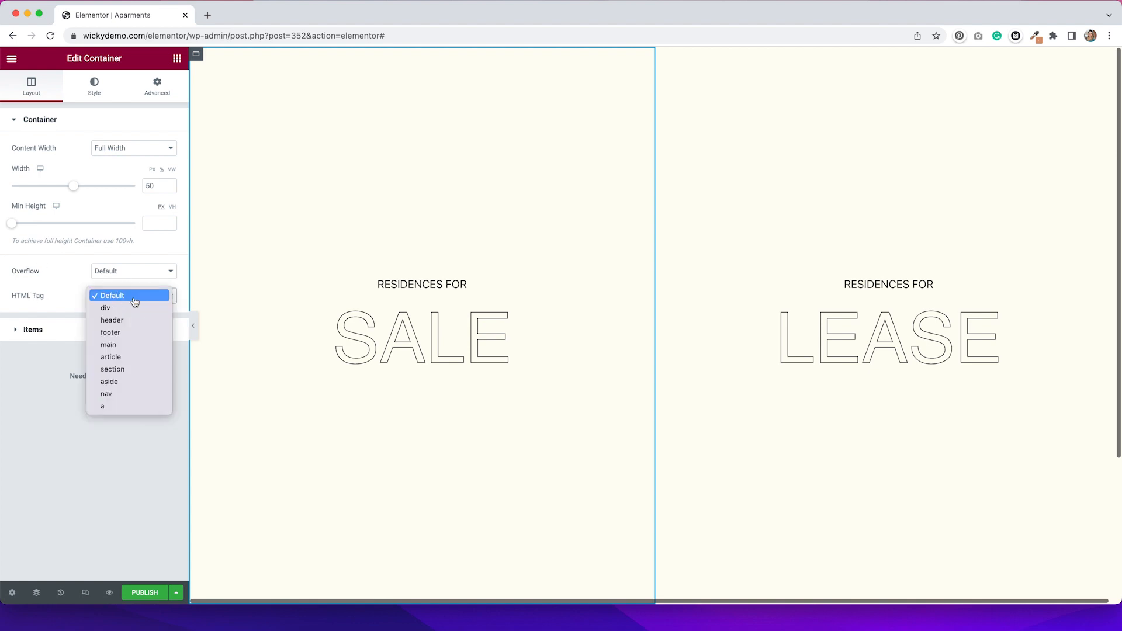
click(122, 407)
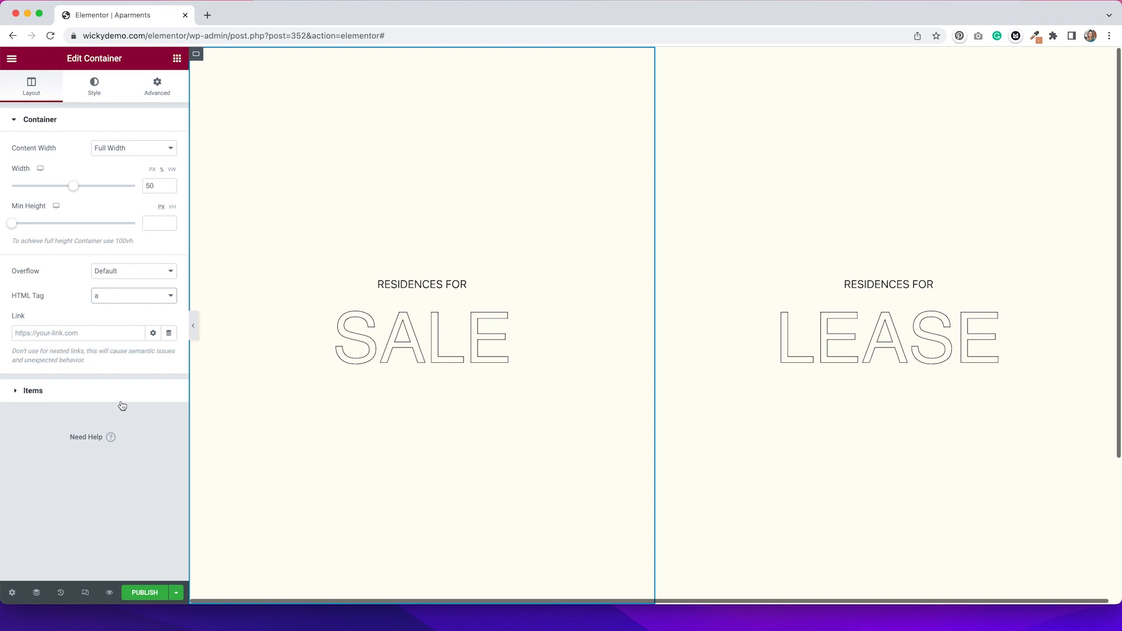
click(95, 331)
text(#)
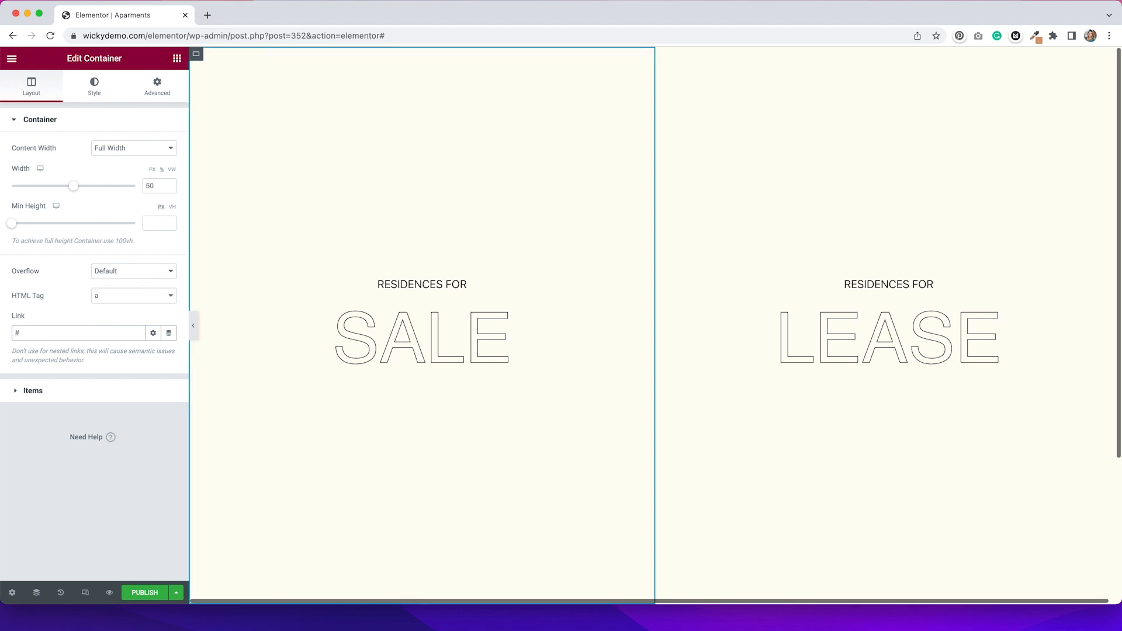
Step: Preview the page in the browser, check the columns' hover effects, and return to the editor
mouse_move(325, 243)
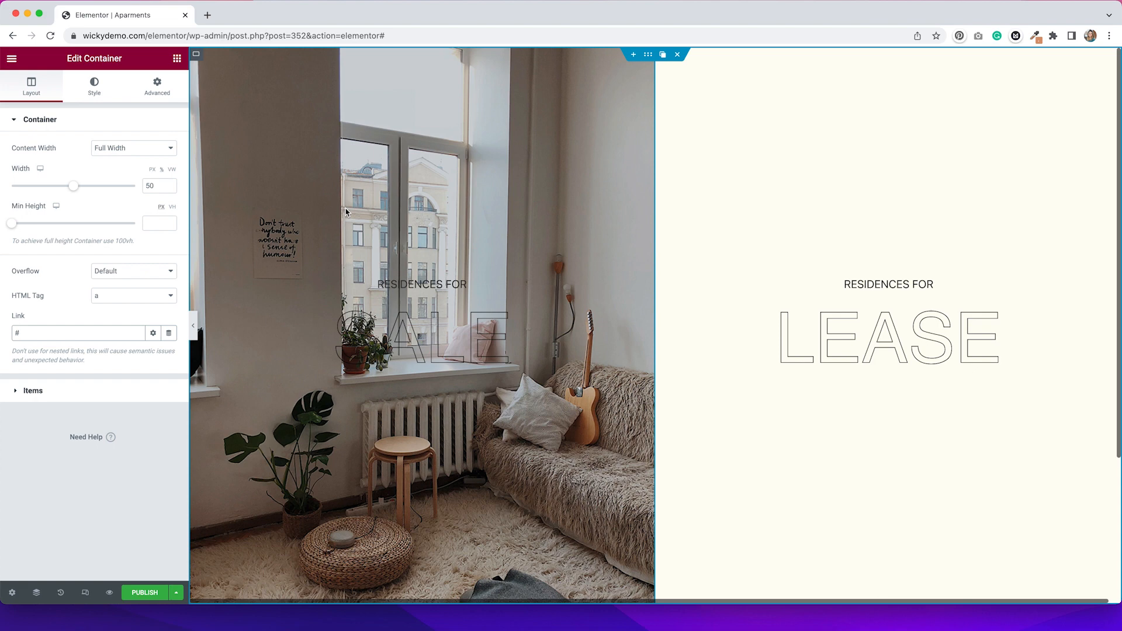
click(109, 593)
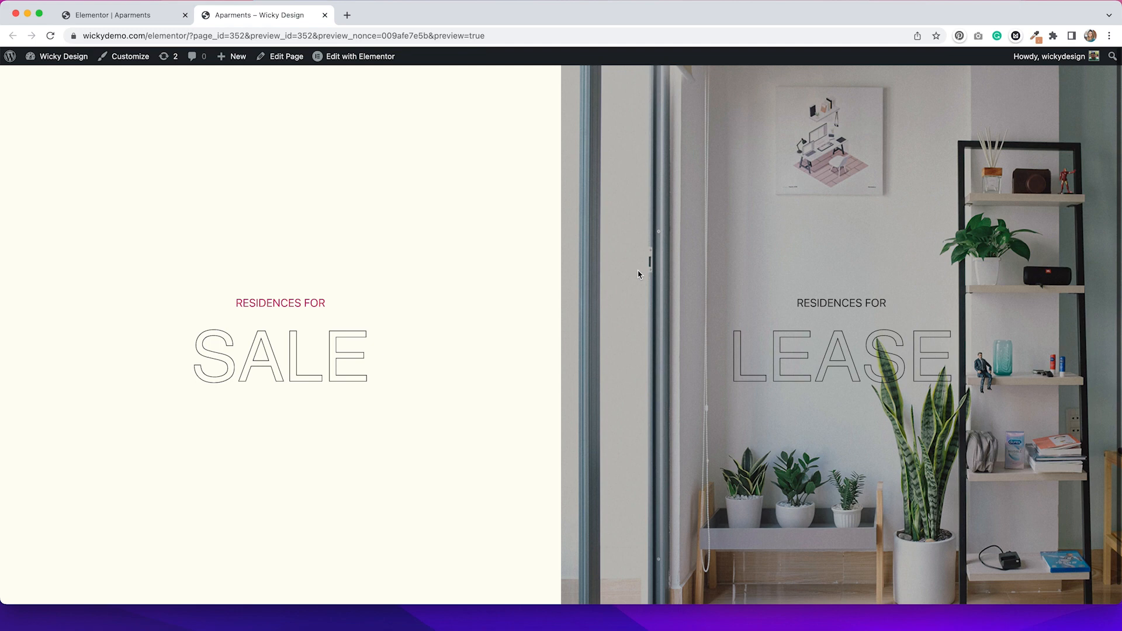
key(super+r)
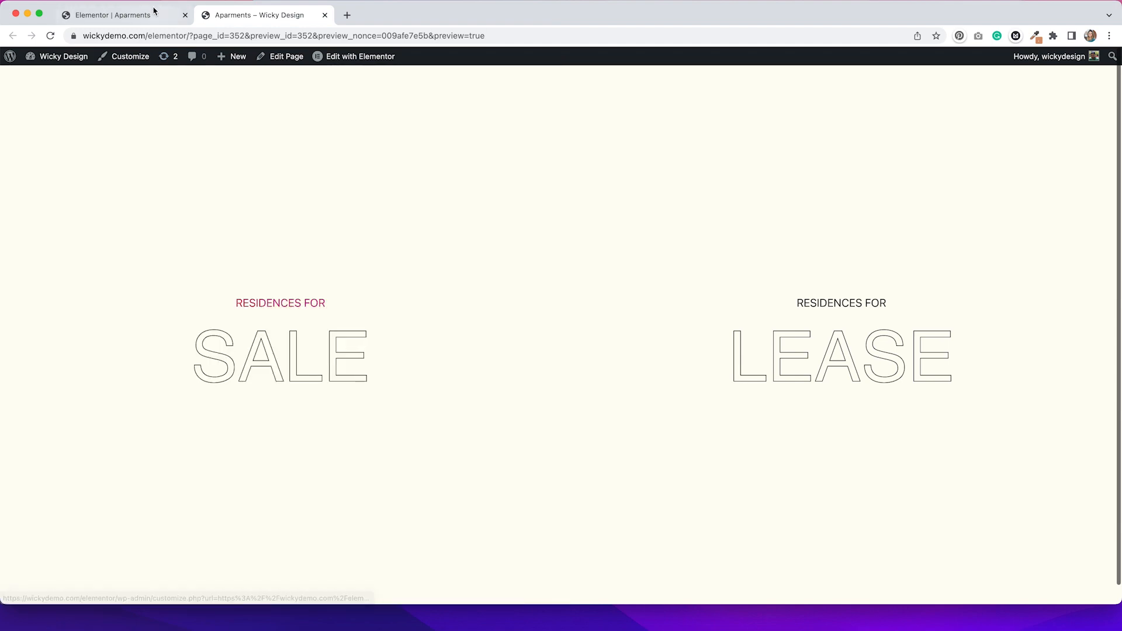
click(155, 11)
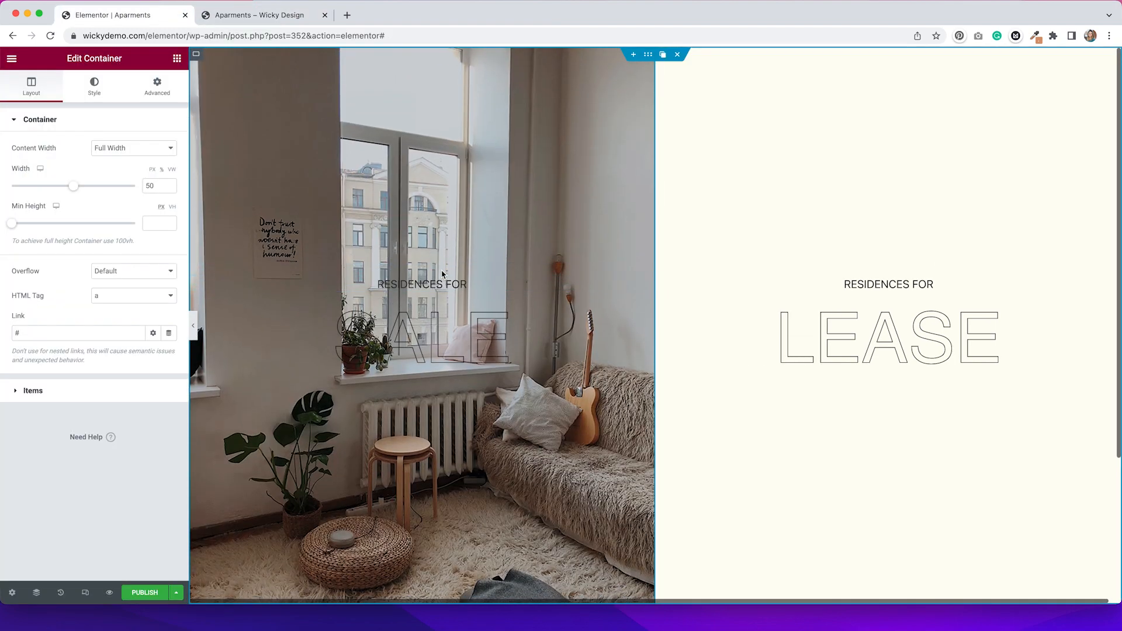
Step: Set the text color of the "RESIDENCES FOR" heading above "SALE" to black and preview the page
click(446, 285)
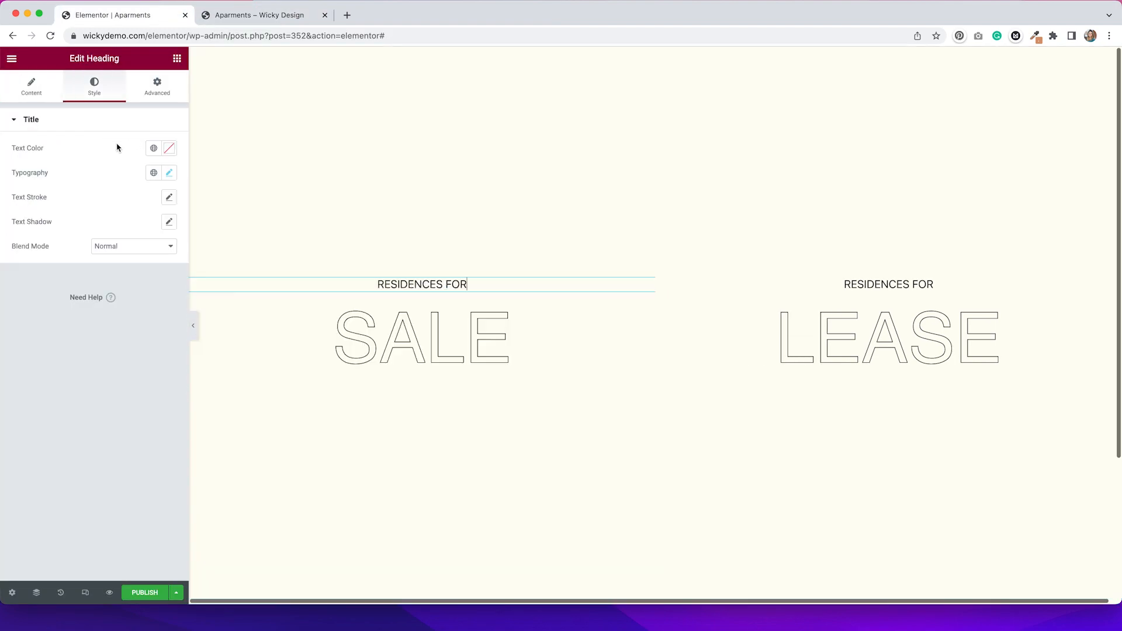
click(169, 149)
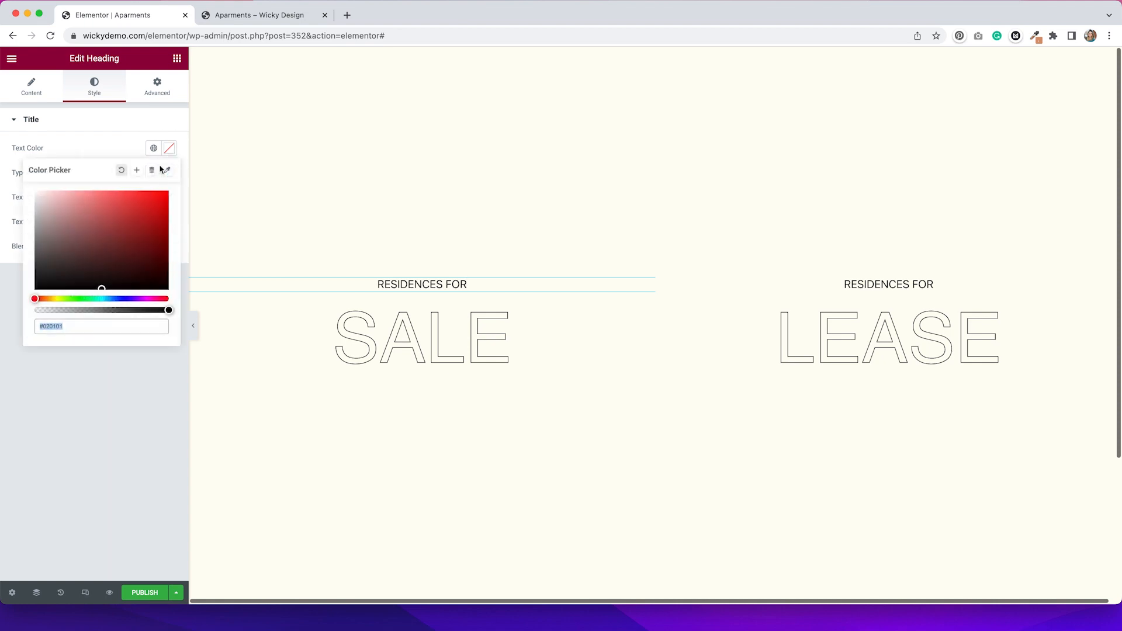
drag(143, 243, 155, 292)
click(110, 593)
click(109, 592)
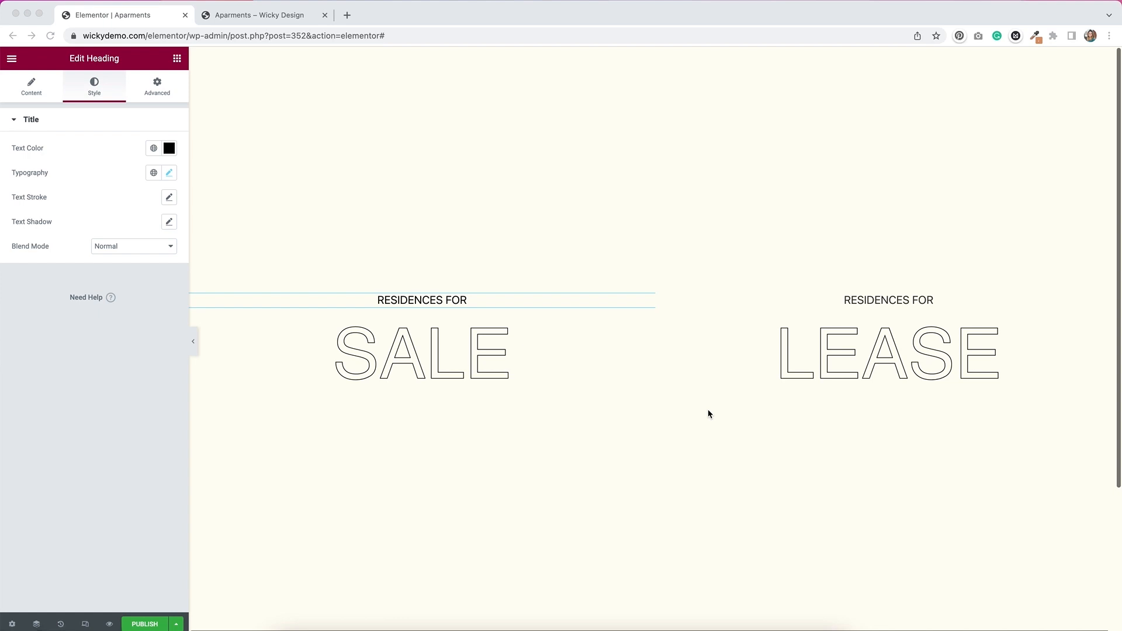
Step: Give the "SALE" column a solid border with width 1 on the right side and 0 on the other sides
click(215, 77)
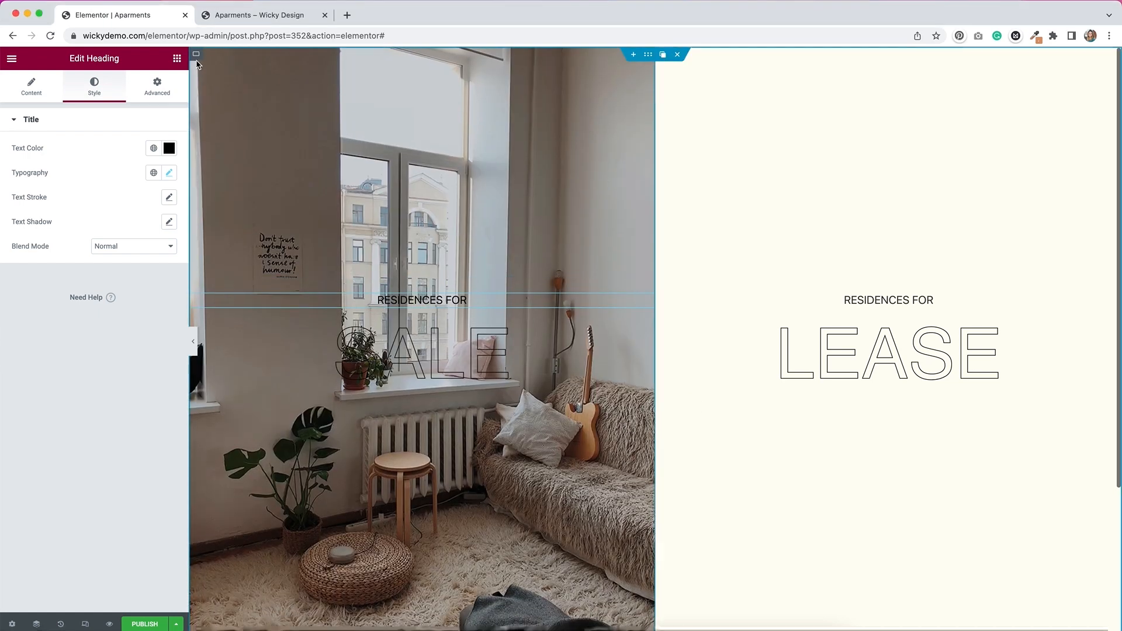
click(196, 54)
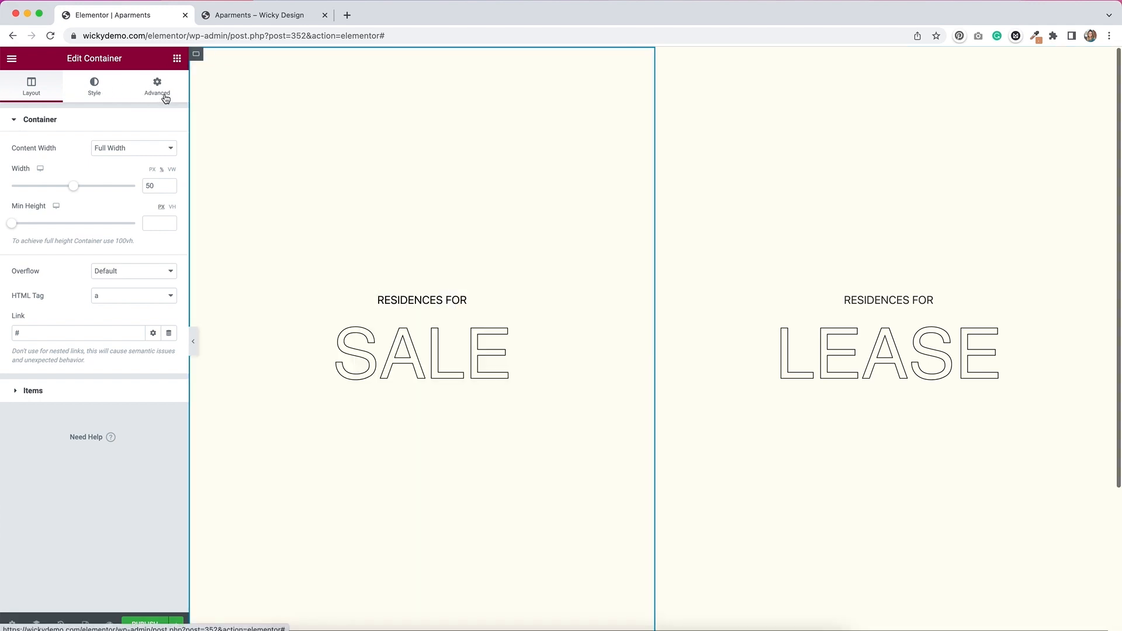
click(165, 97)
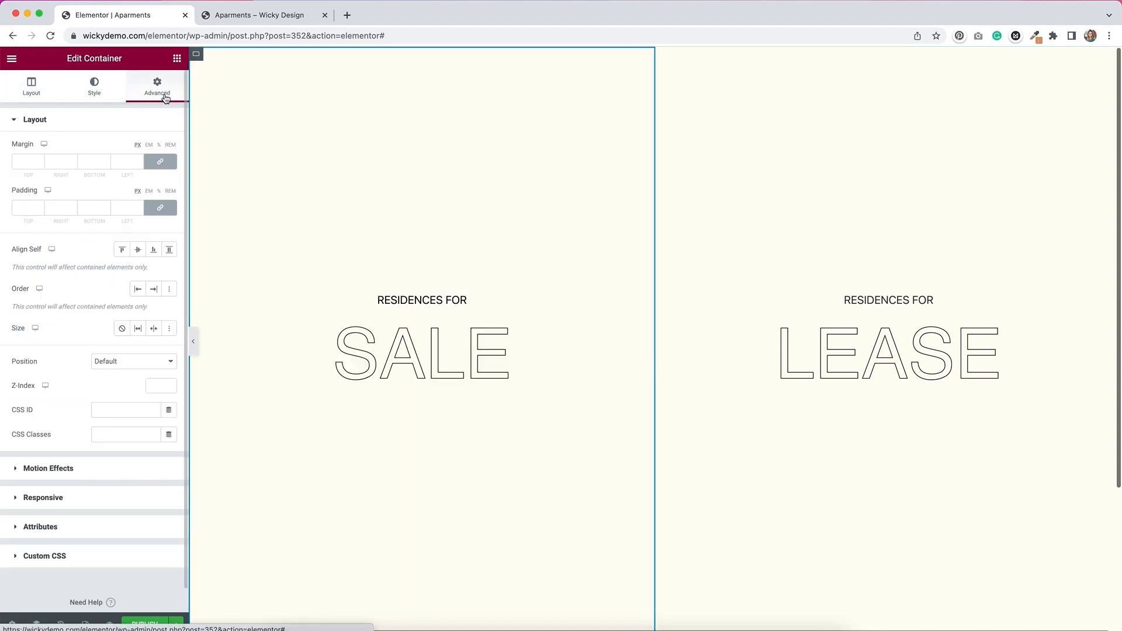
click(95, 93)
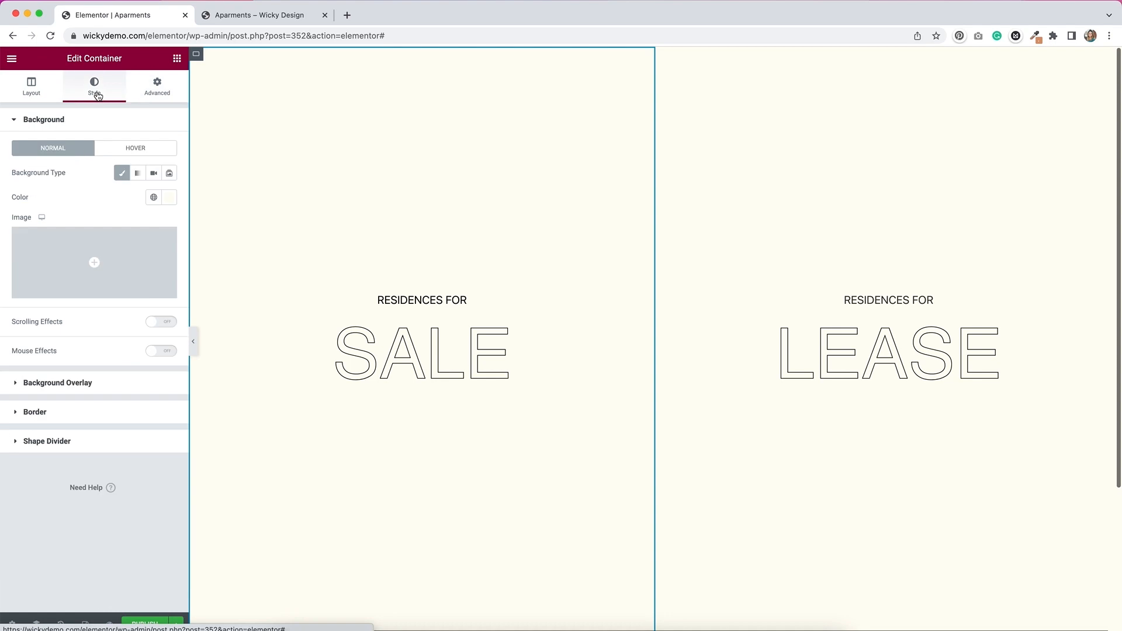
click(71, 413)
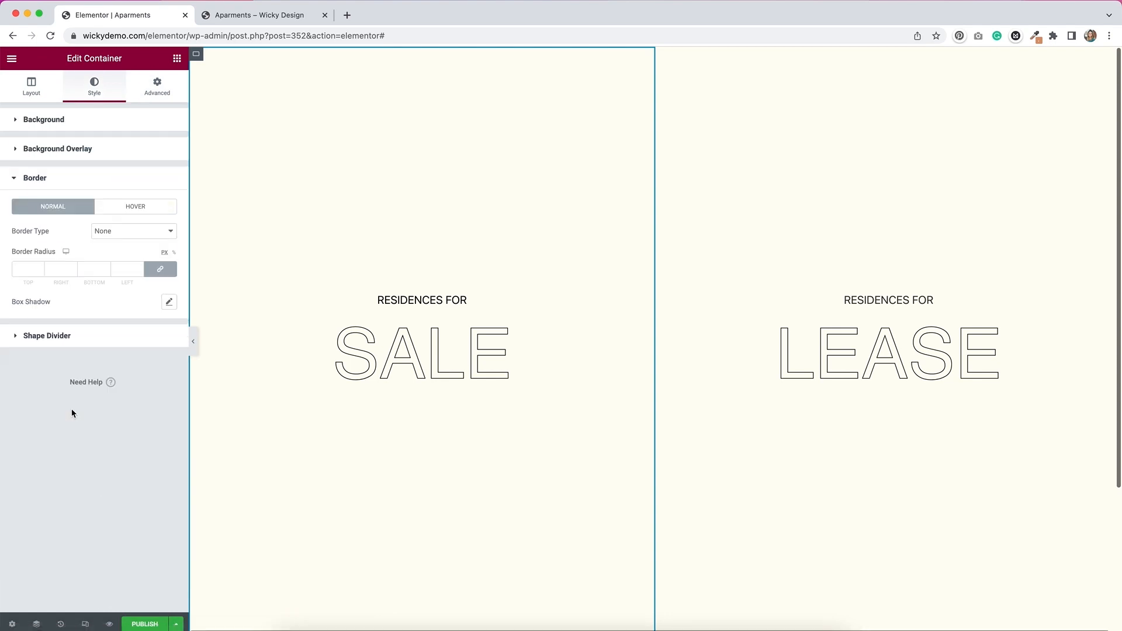
click(132, 230)
click(128, 245)
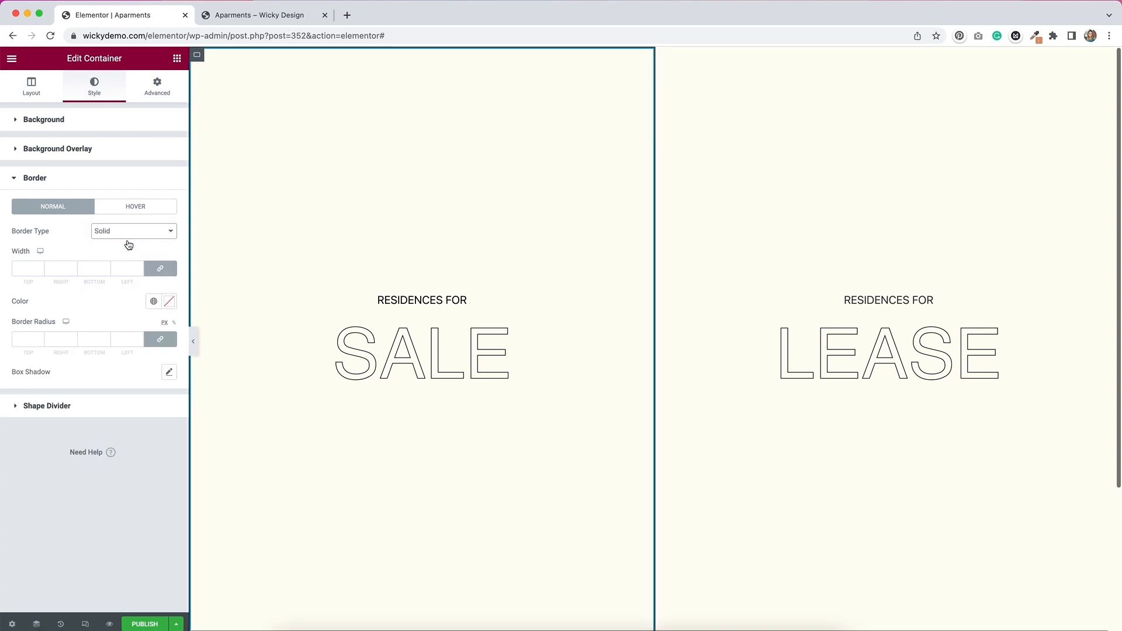
click(161, 270)
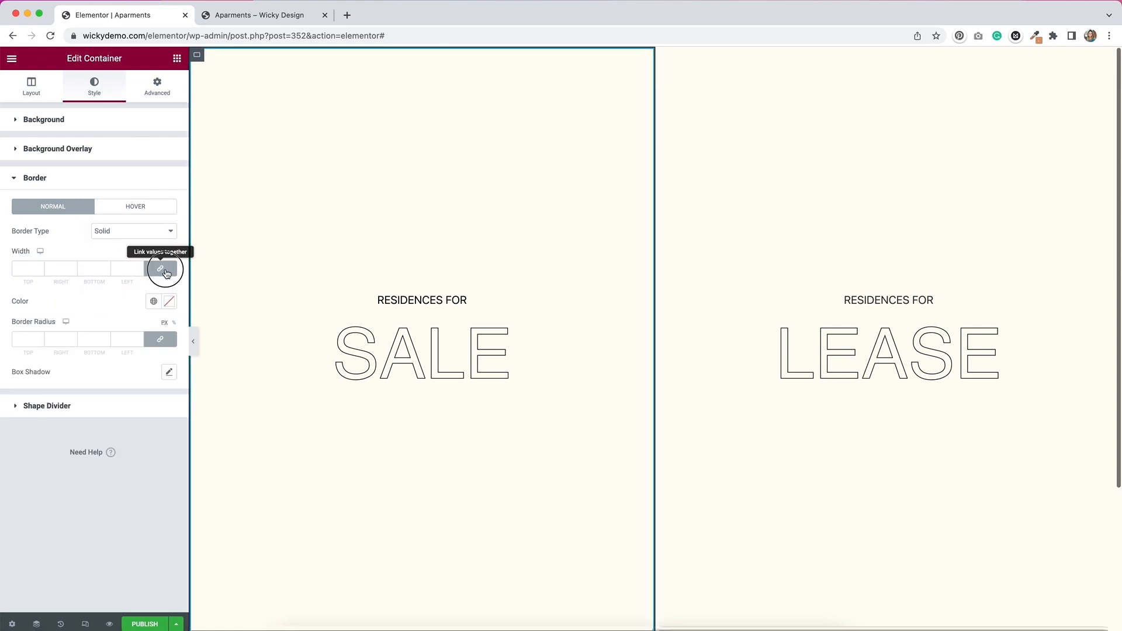
click(73, 266)
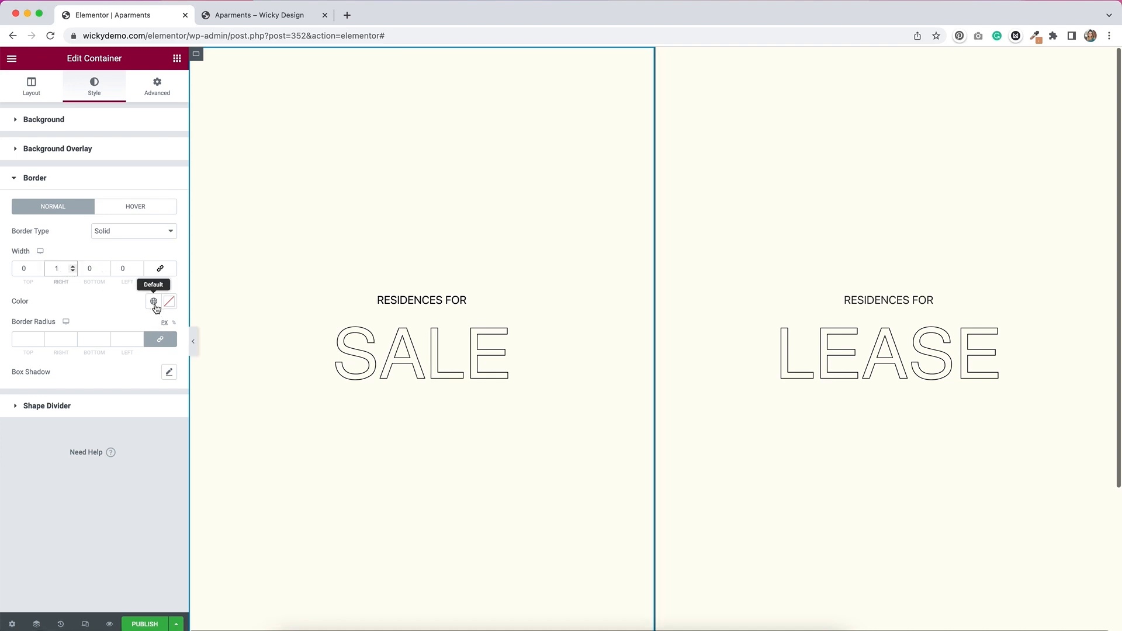
Step: Set the "SALE" column's border color to black and check the divider in the refreshed page preview
click(172, 305)
drag(146, 427, 146, 456)
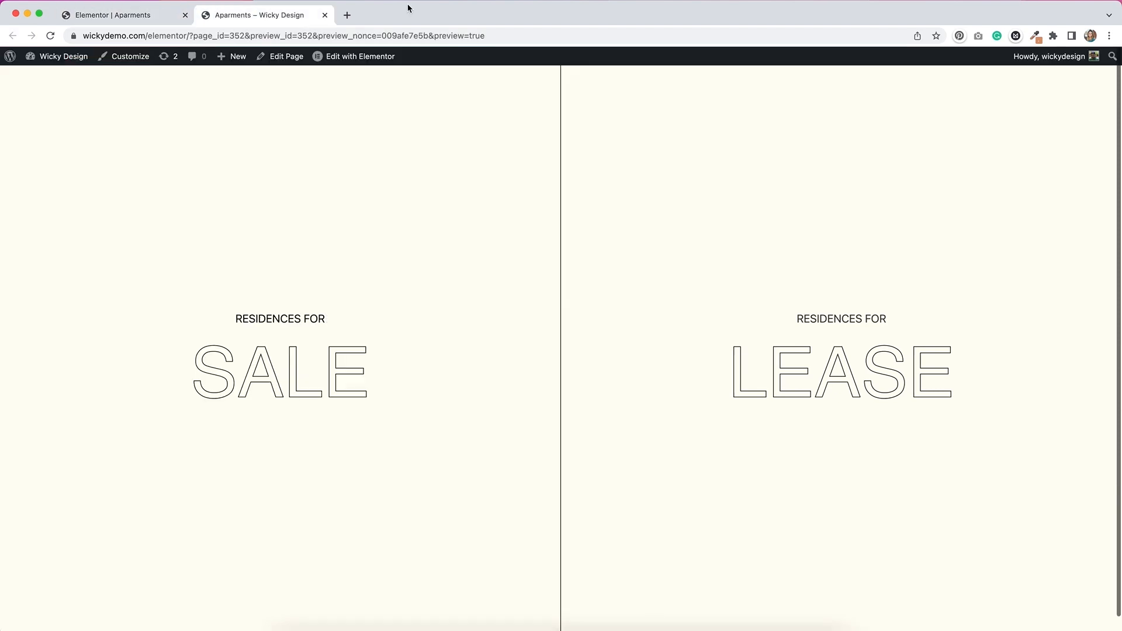
key(super+r)
key(super+1)
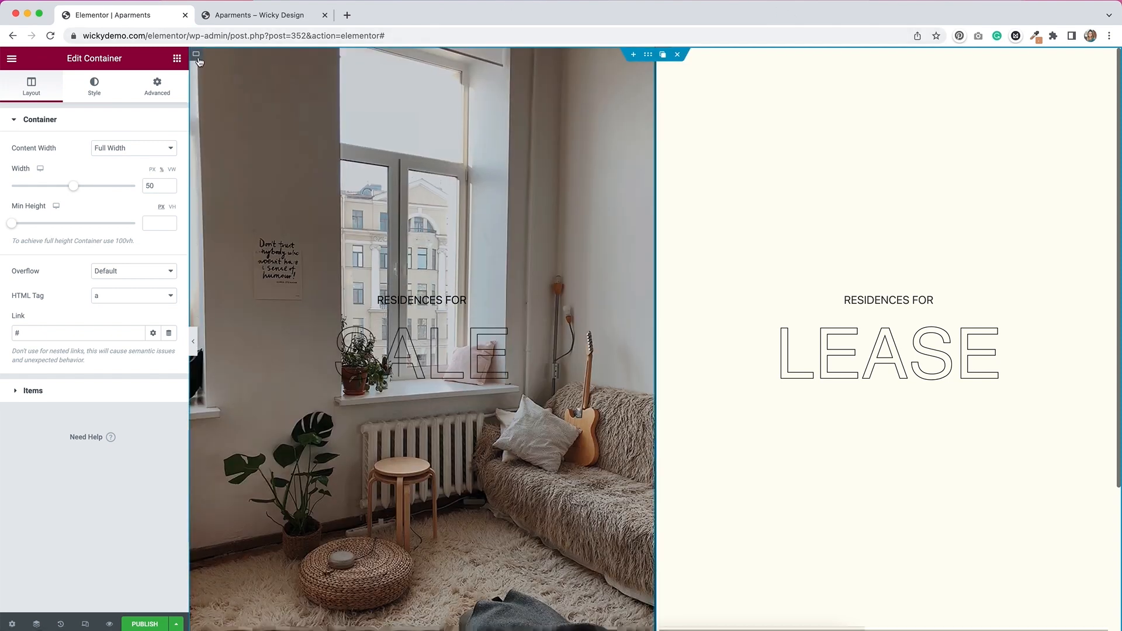
Step: Assign the CSS class "half" to the "SALE" column's container
click(196, 55)
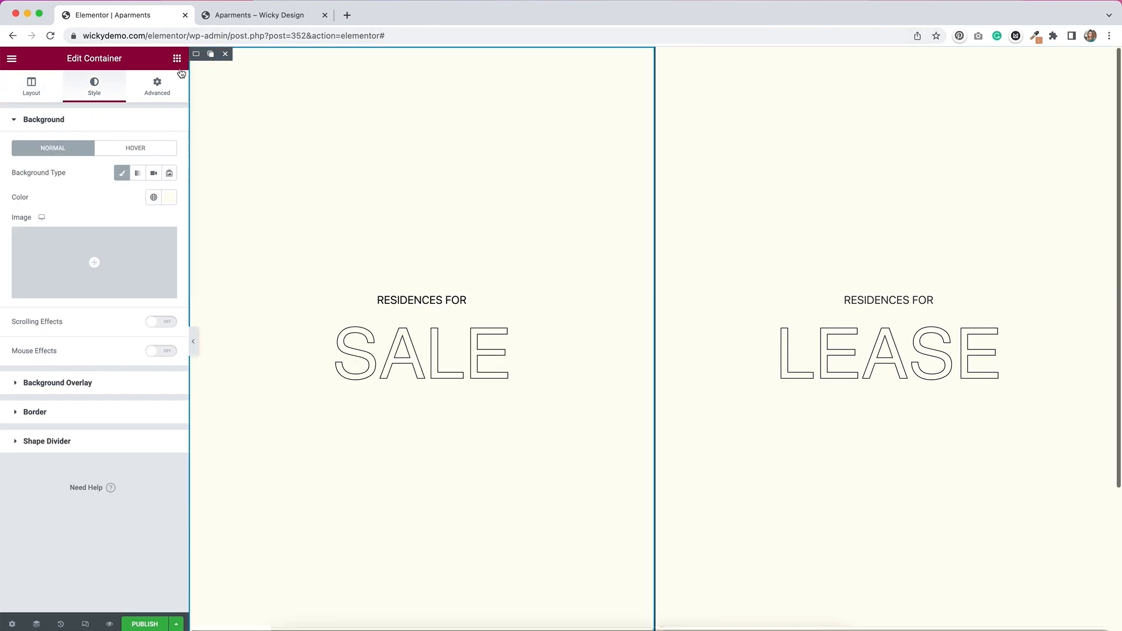
click(156, 93)
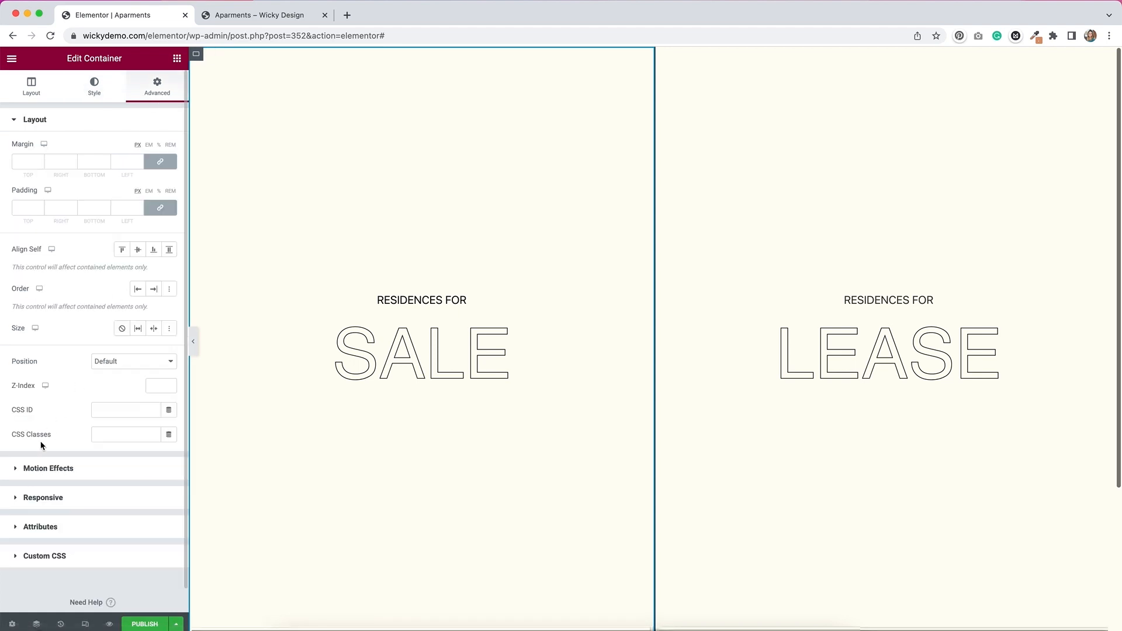
click(107, 439)
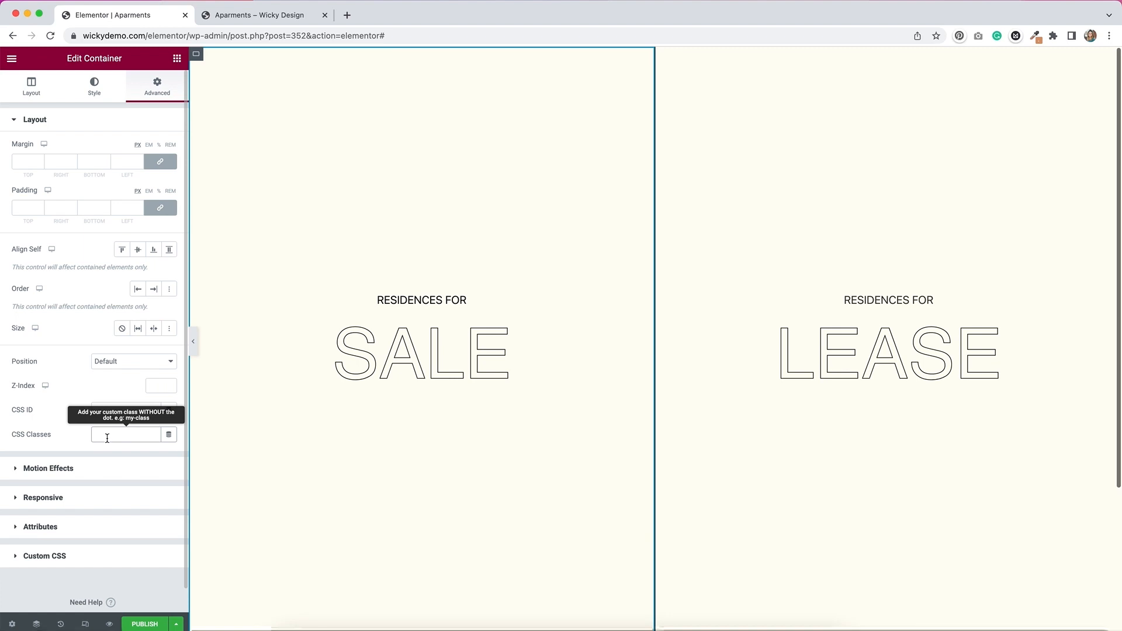
text(half)
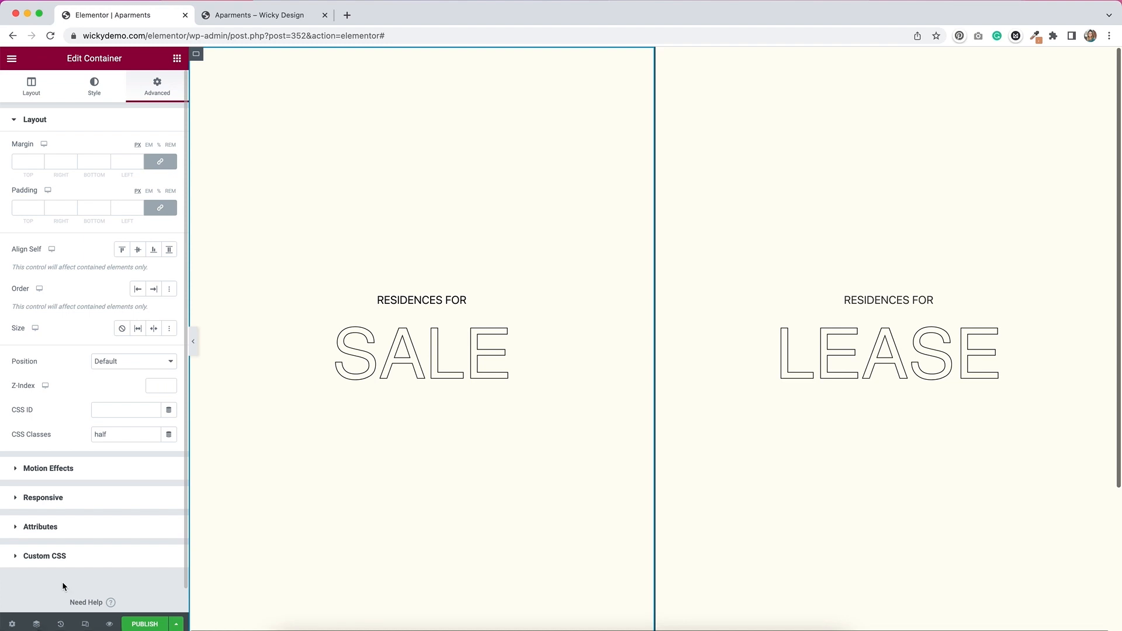
Step: Assign the CSS class "half" to the "LEASE" column's container
click(36, 624)
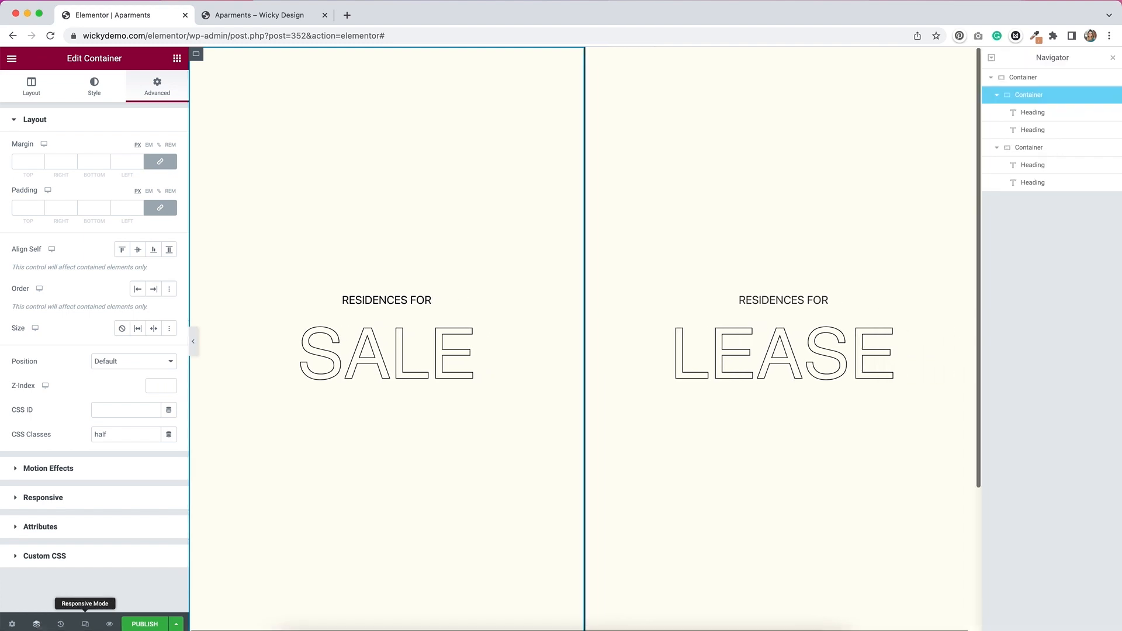
click(1056, 149)
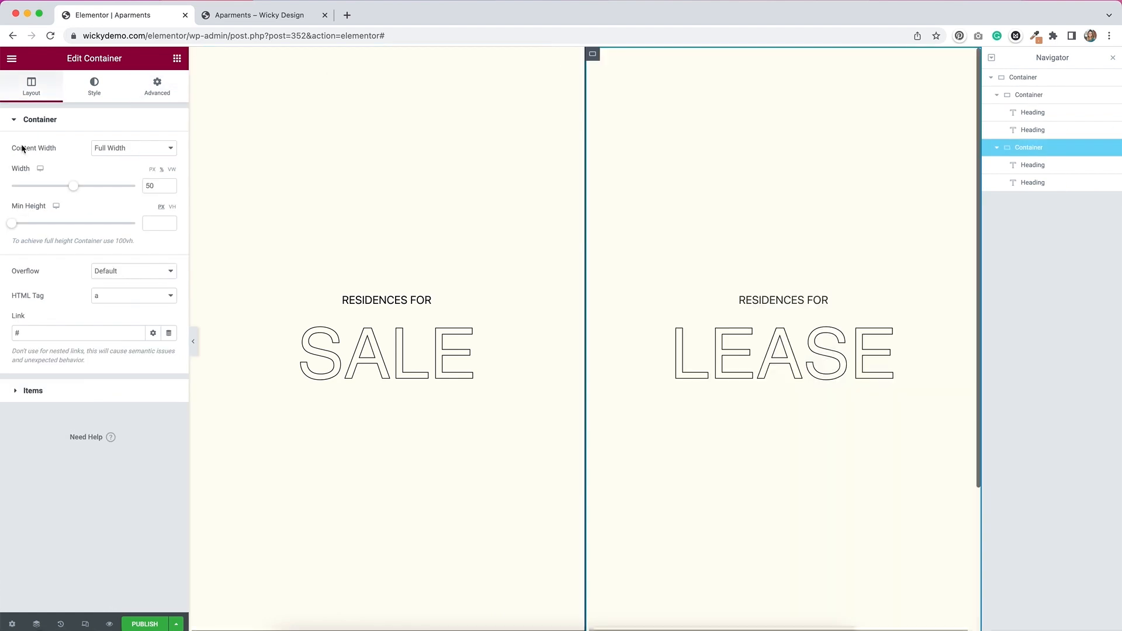
click(155, 97)
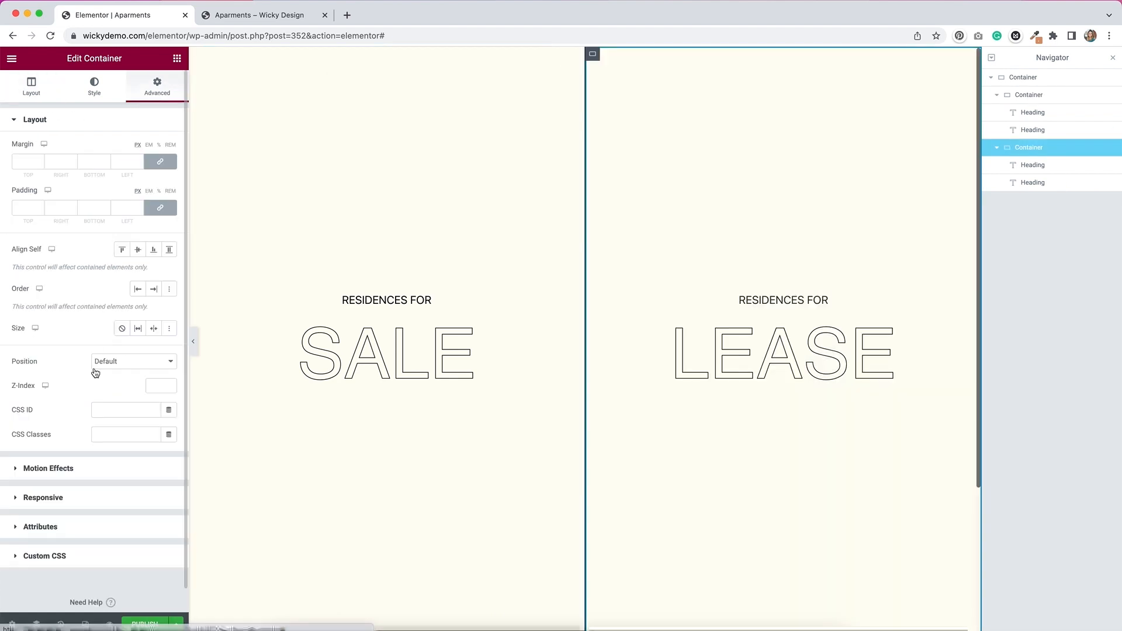
click(96, 437)
text(lease)
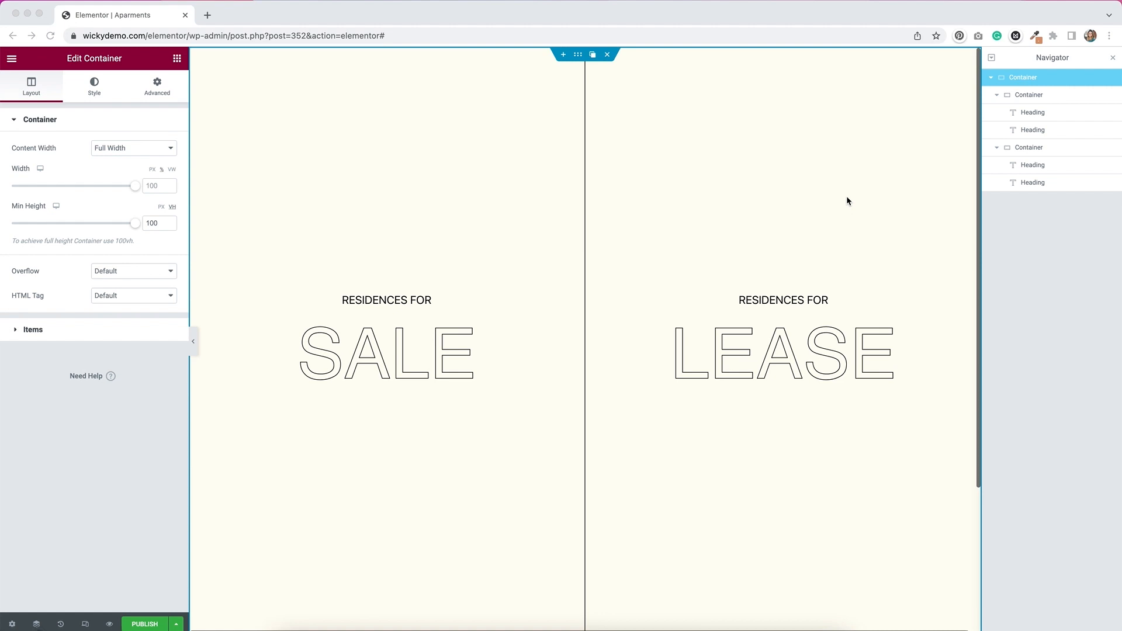
Step: Add custom CSS to the outer container giving h2 and span text in ".half:hover" color #fff!important and -webkit-text-stroke 0!important
click(1029, 80)
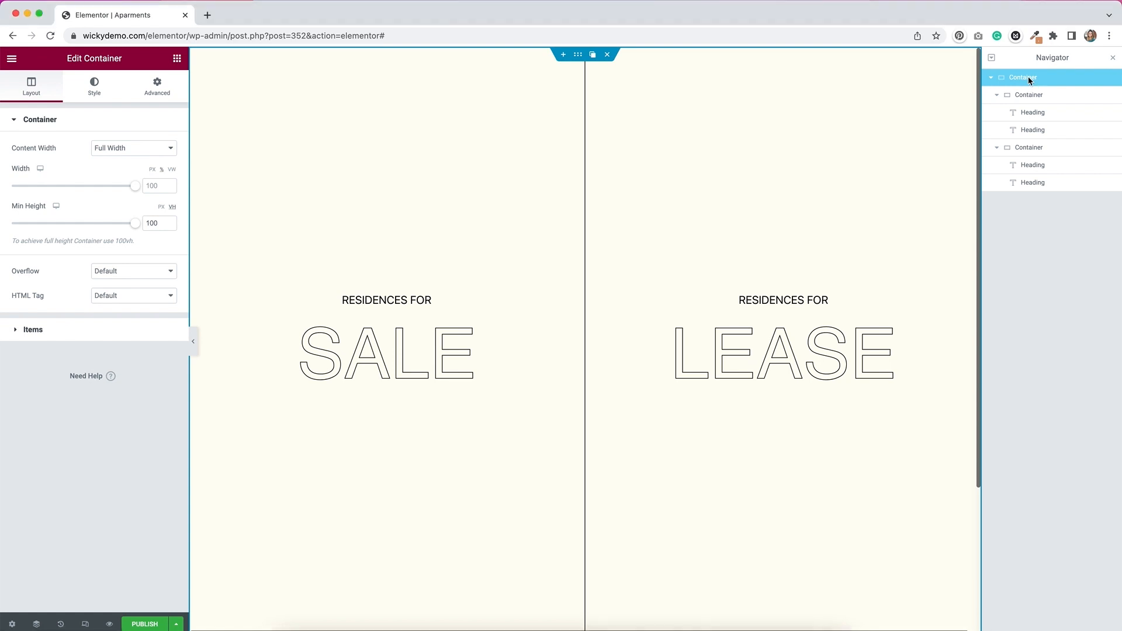
click(153, 95)
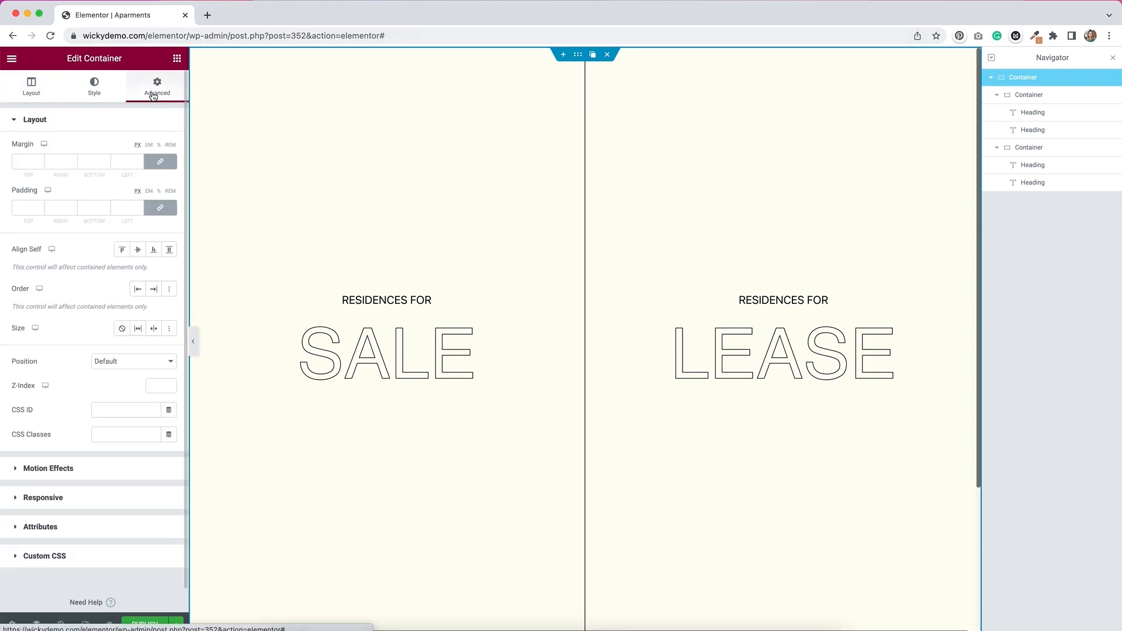
click(47, 558)
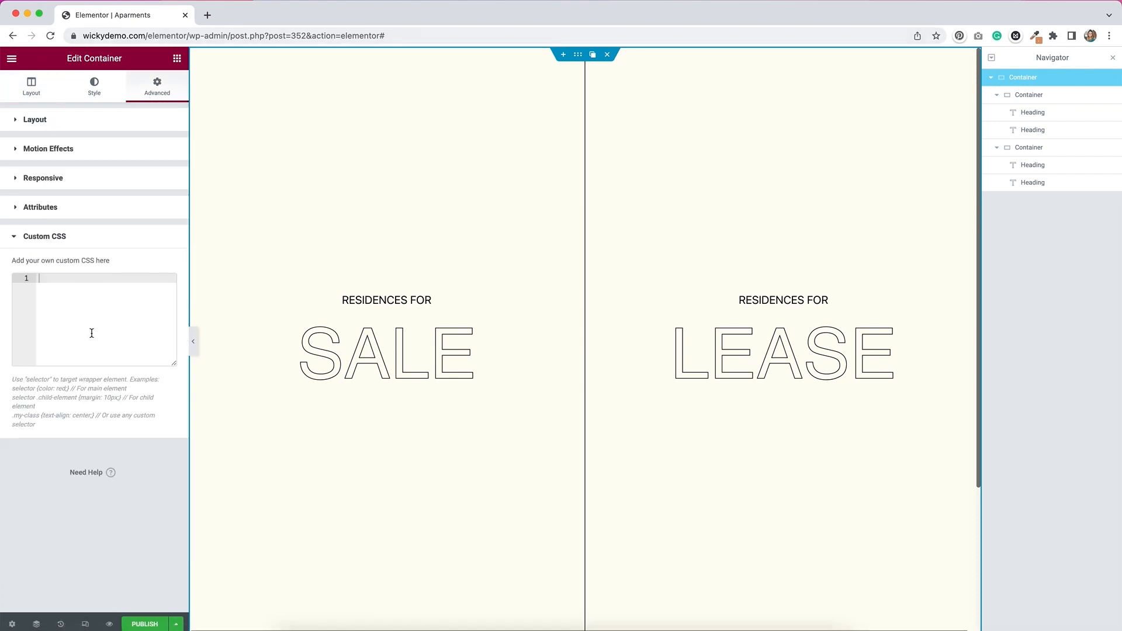
text(.half:hover h2, .half:hover span{color: #fff!important;-webkit-text-stroke:0!important;})
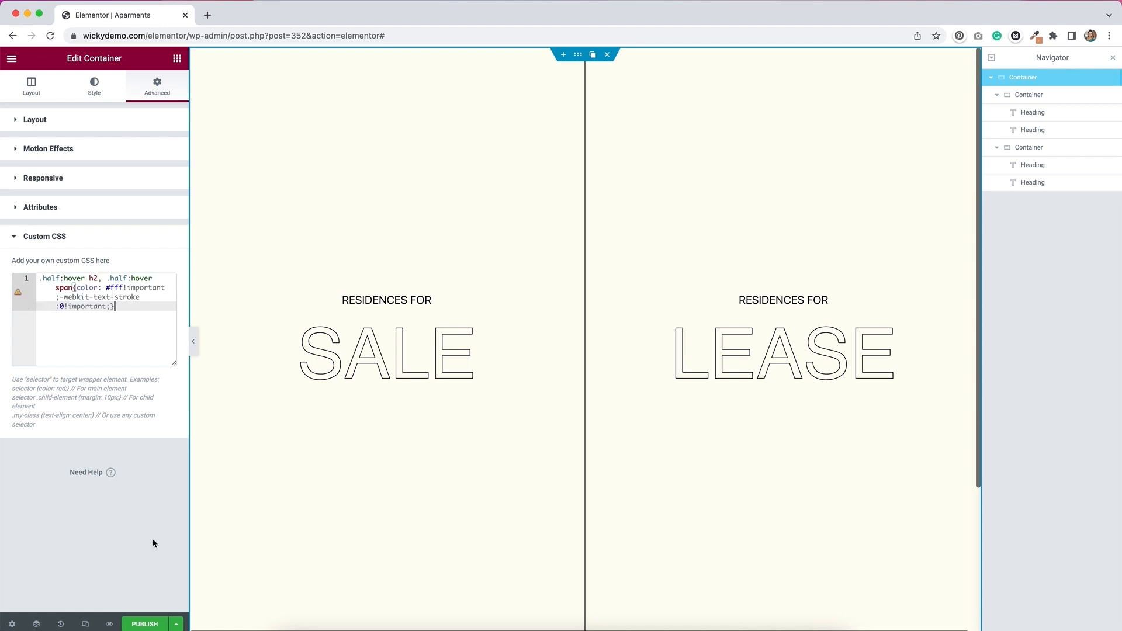
mouse_move(249, 528)
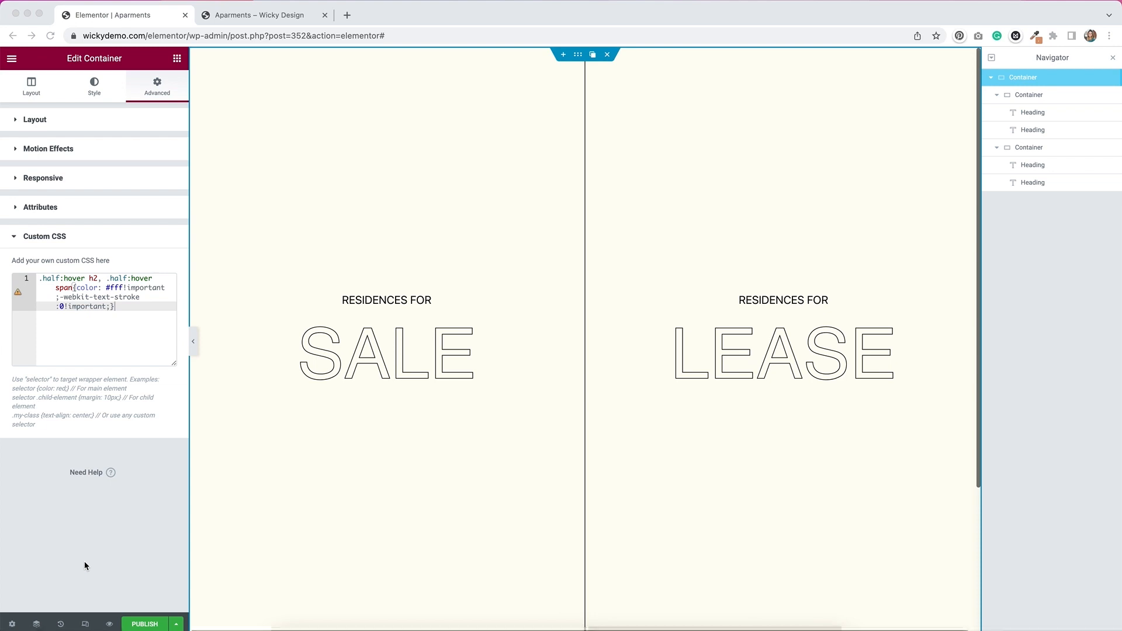
Step: In the tablet layout, stack the outer container's two columns by setting its items direction to vertical
click(86, 626)
click(86, 626)
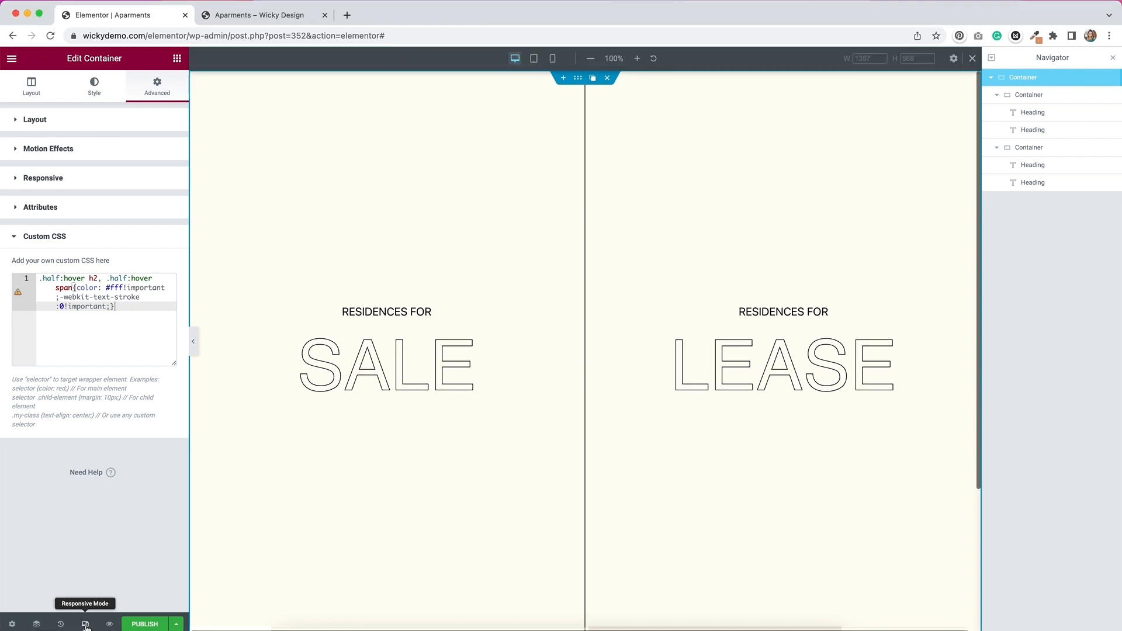
click(533, 59)
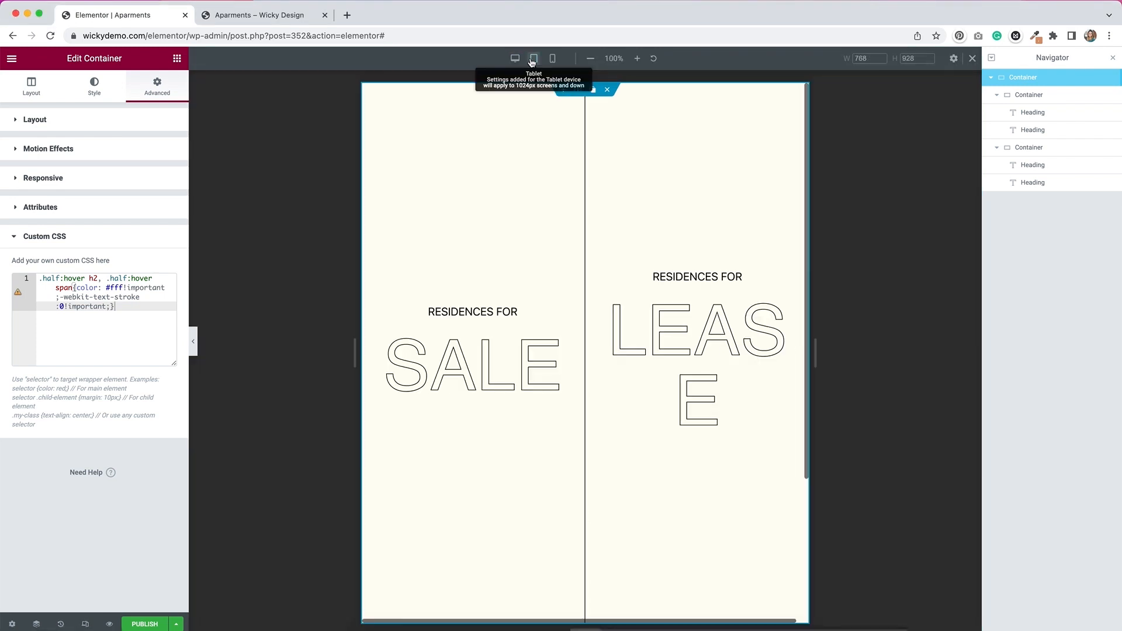
mouse_move(515, 100)
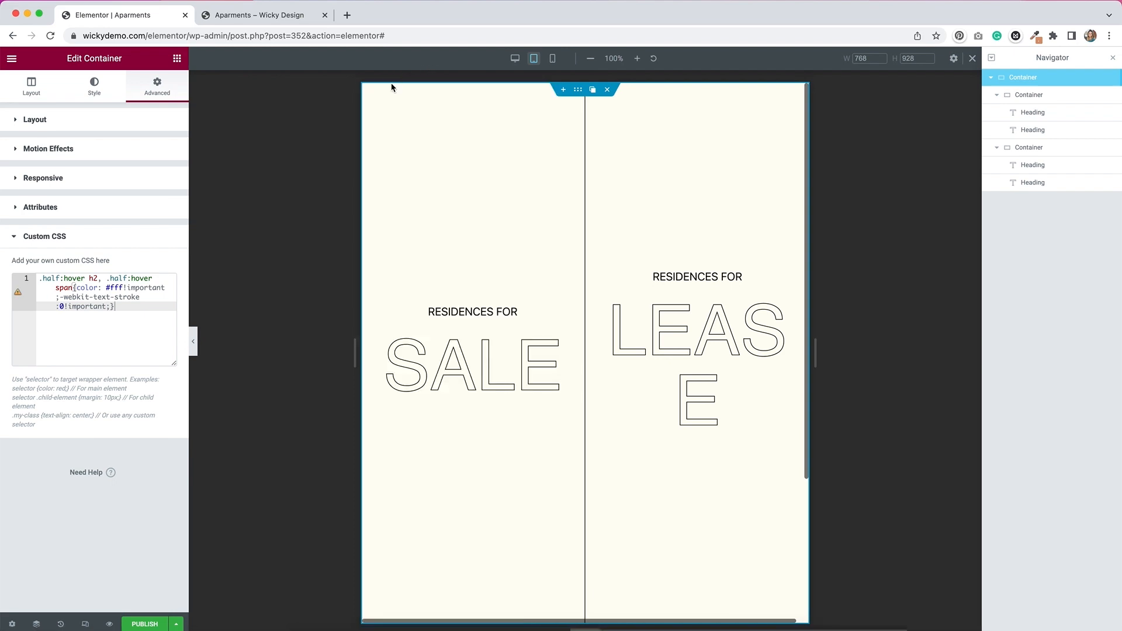
click(369, 93)
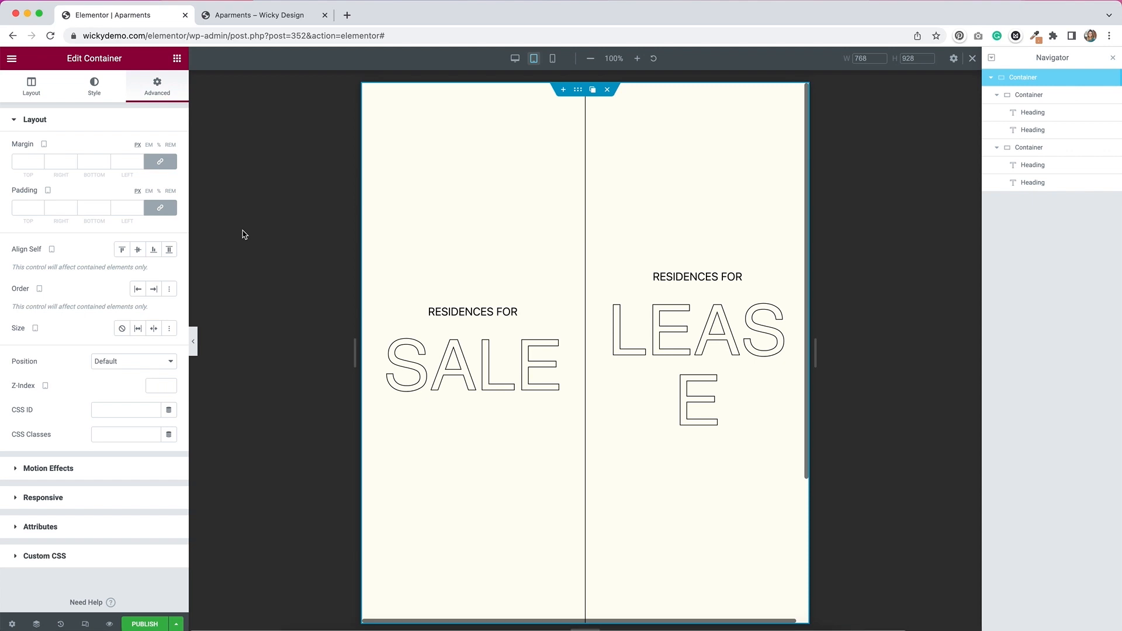
click(579, 92)
click(32, 89)
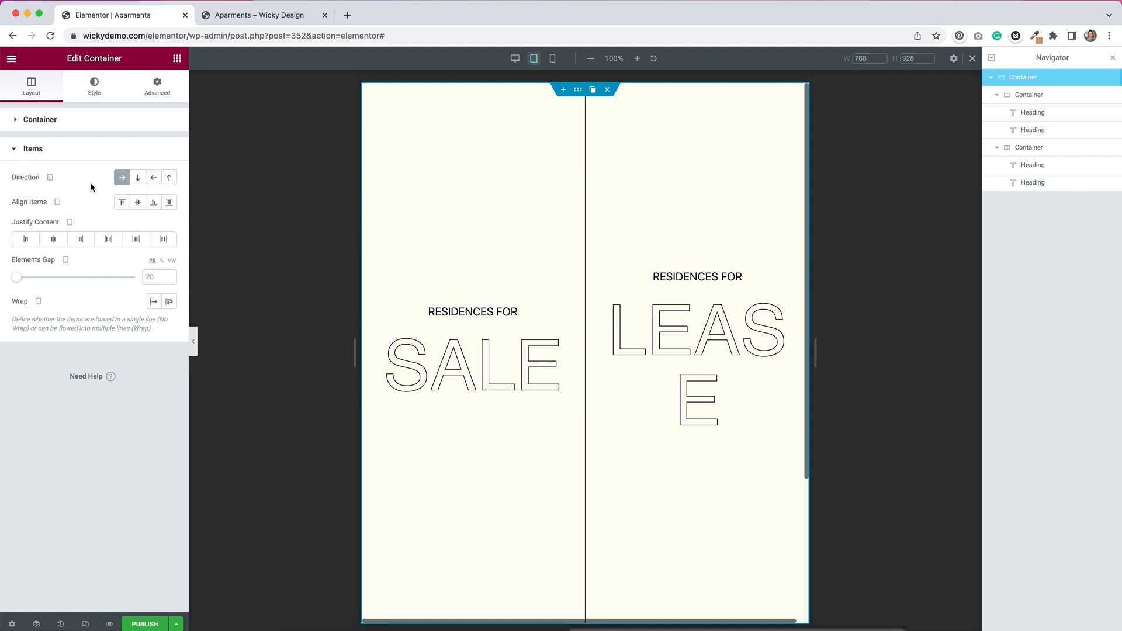
click(138, 179)
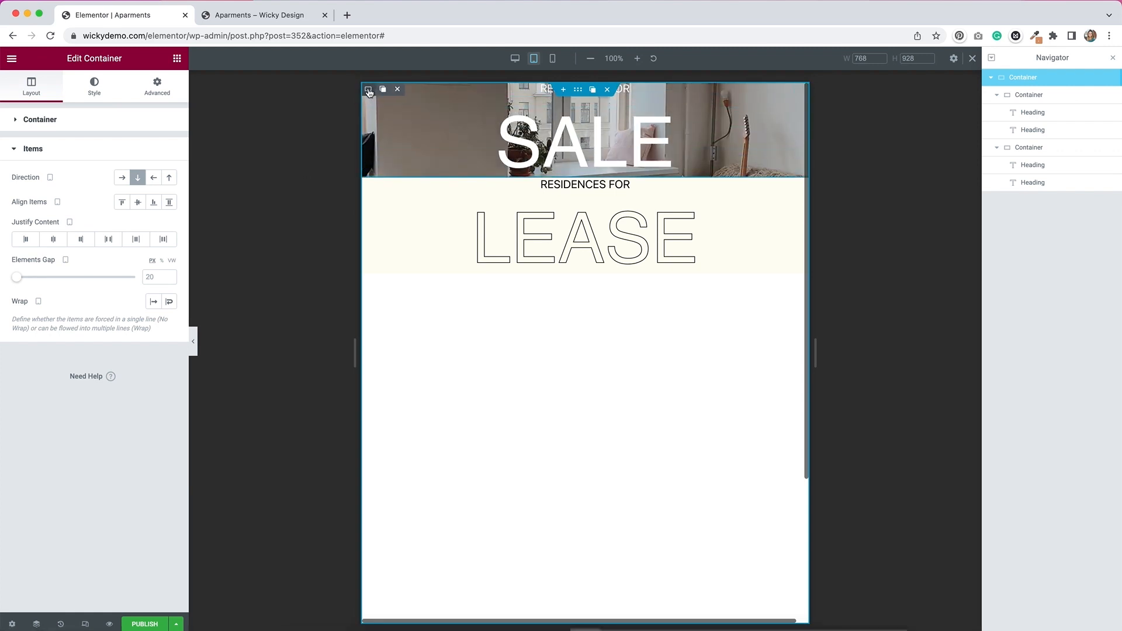
Step: In the tablet layout, set the minimum height of both the "SALE" and "LEASE" containers to 100 VH
click(368, 88)
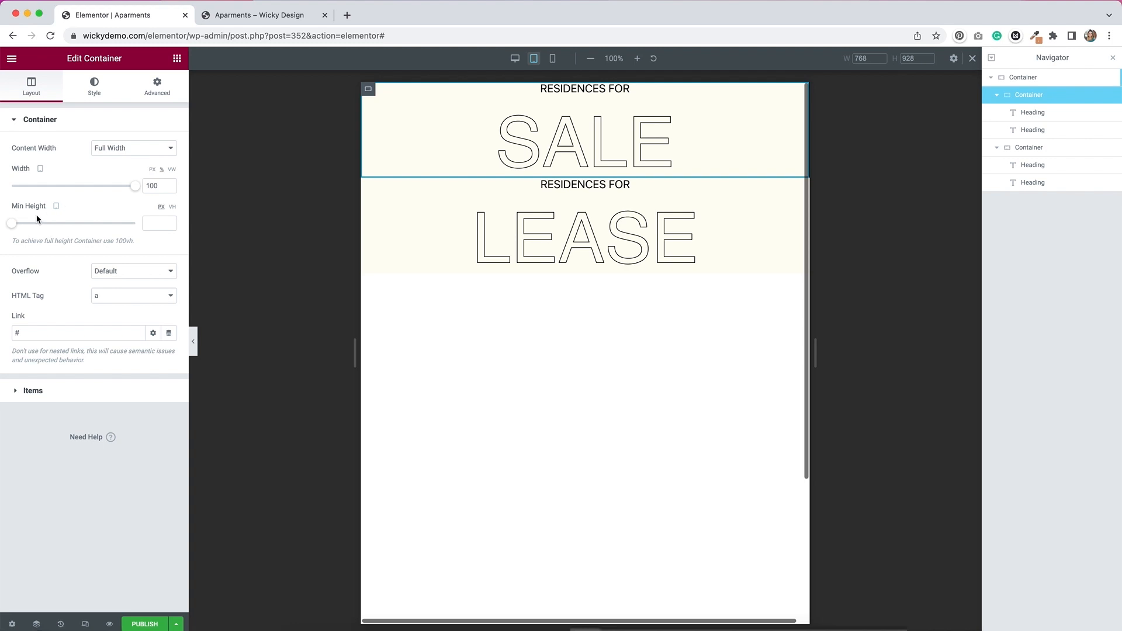
click(172, 206)
click(157, 223)
text(100)
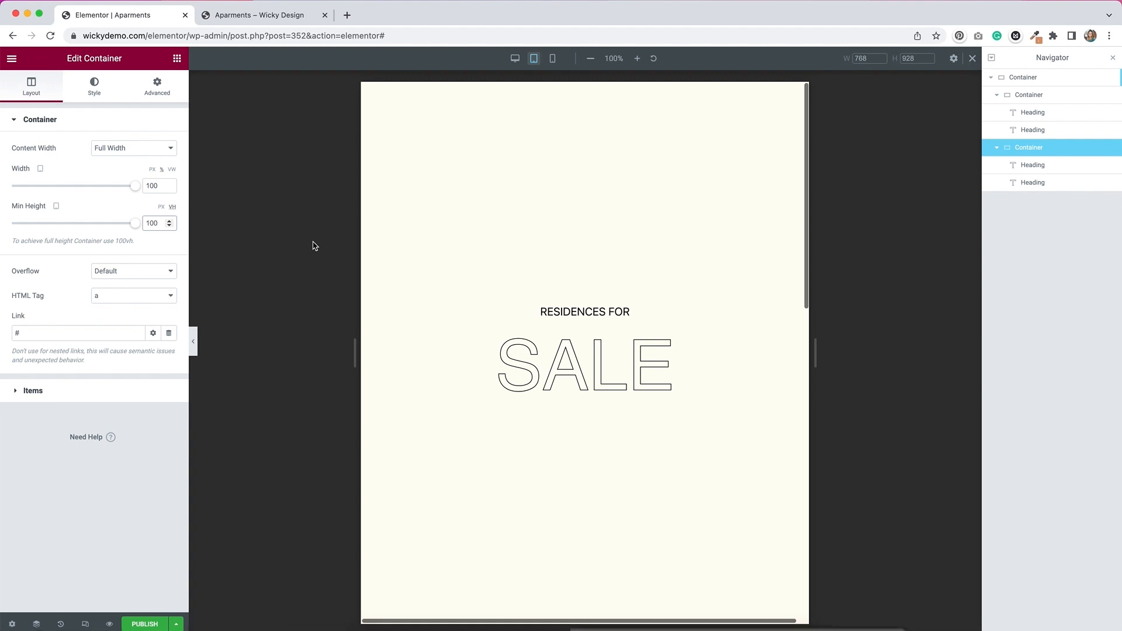
click(316, 246)
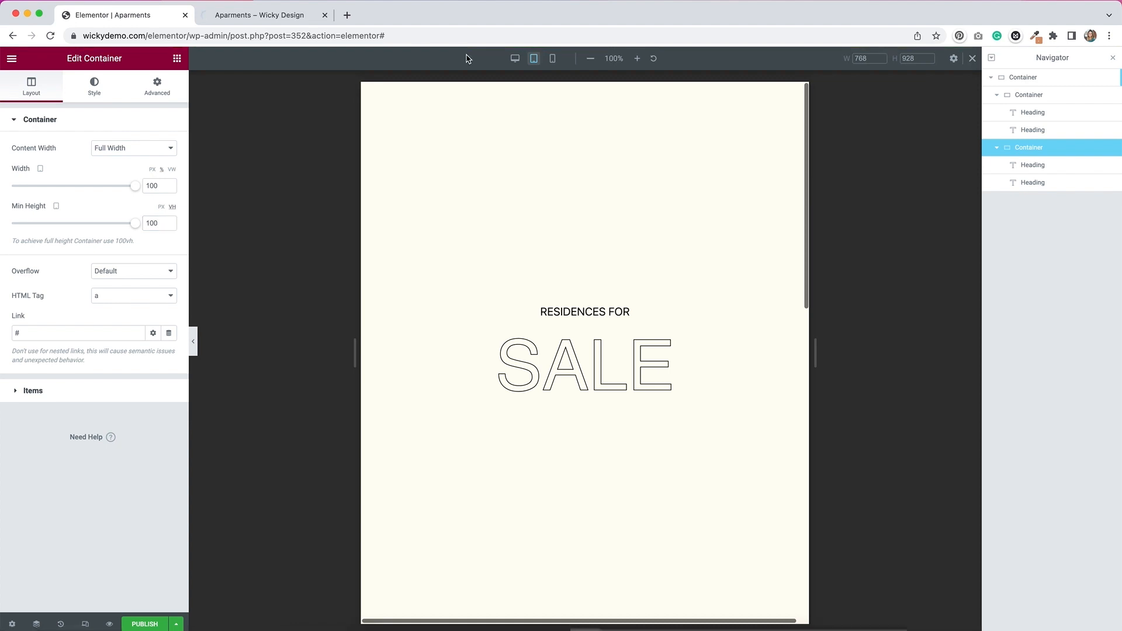
Step: In the mobile layout, set the "LEASE" heading's font size to 65 px
click(553, 59)
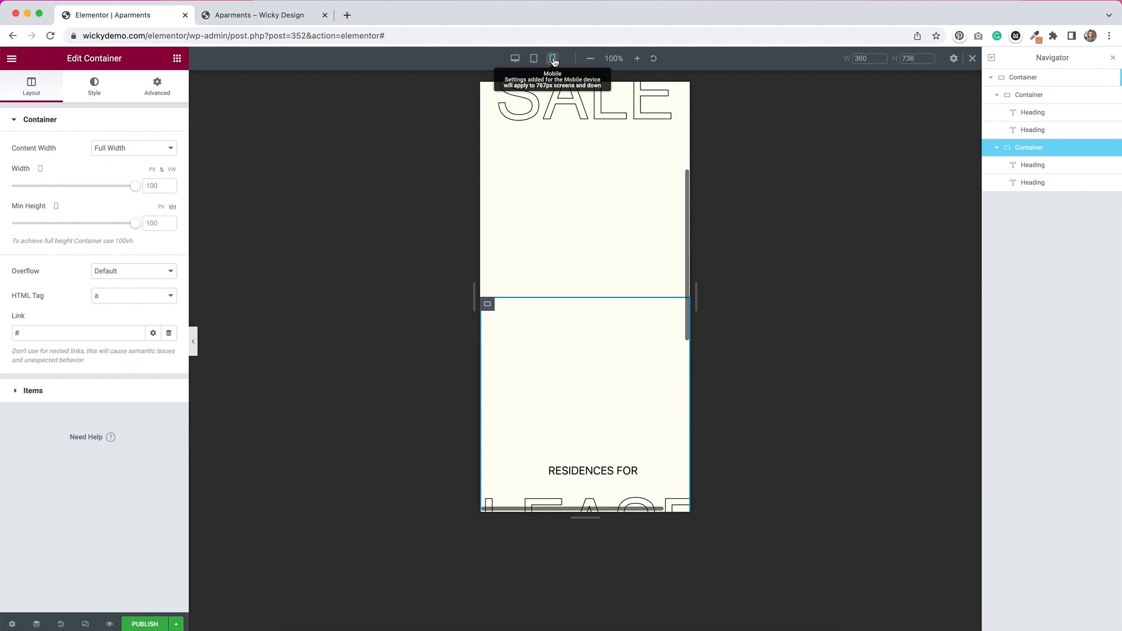
scroll(577, 358, down, 2)
scroll(578, 358, down, 5)
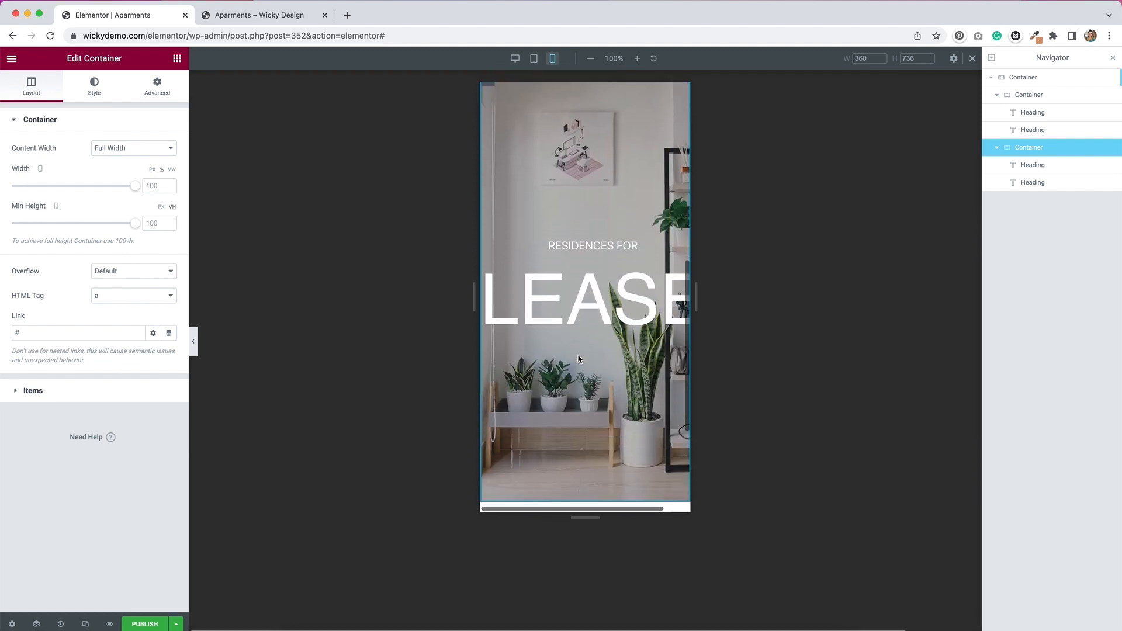
click(599, 313)
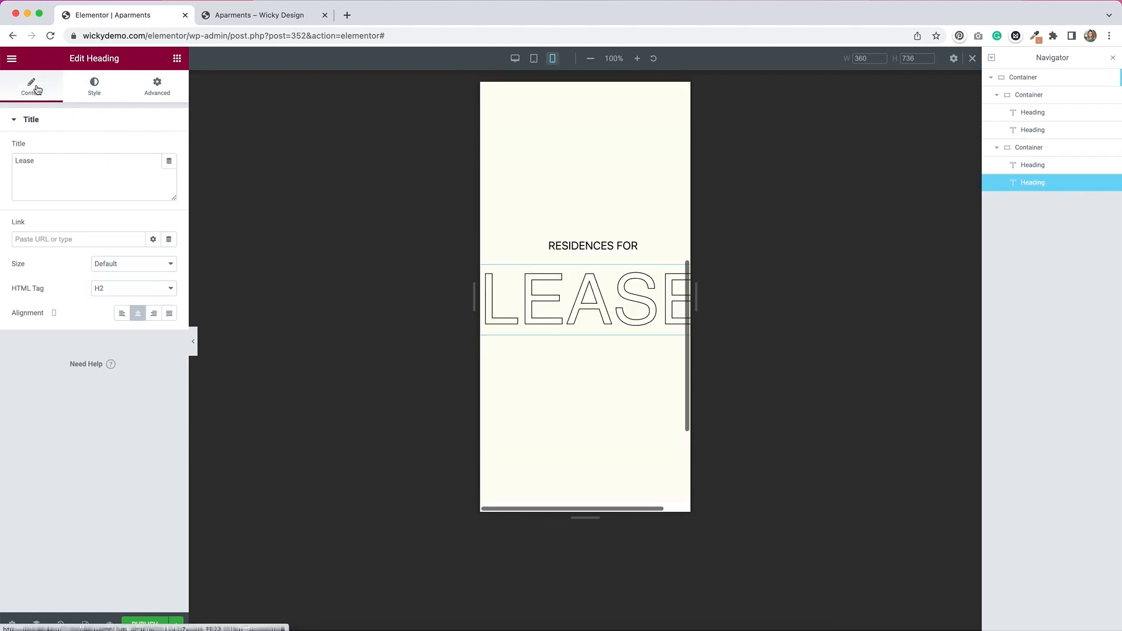
click(96, 88)
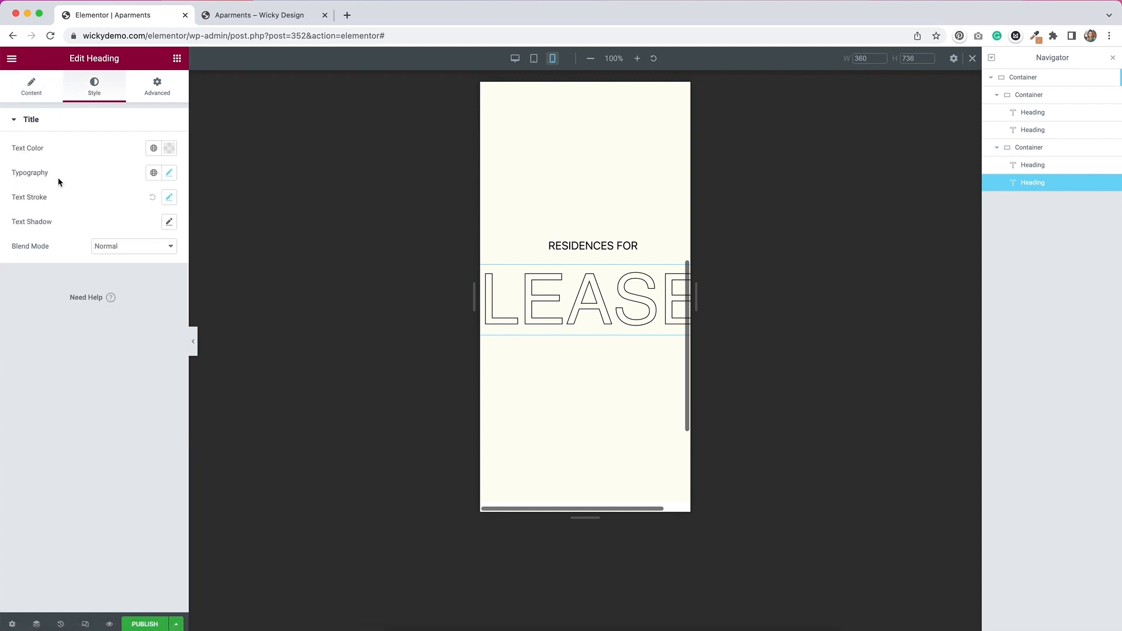
click(169, 173)
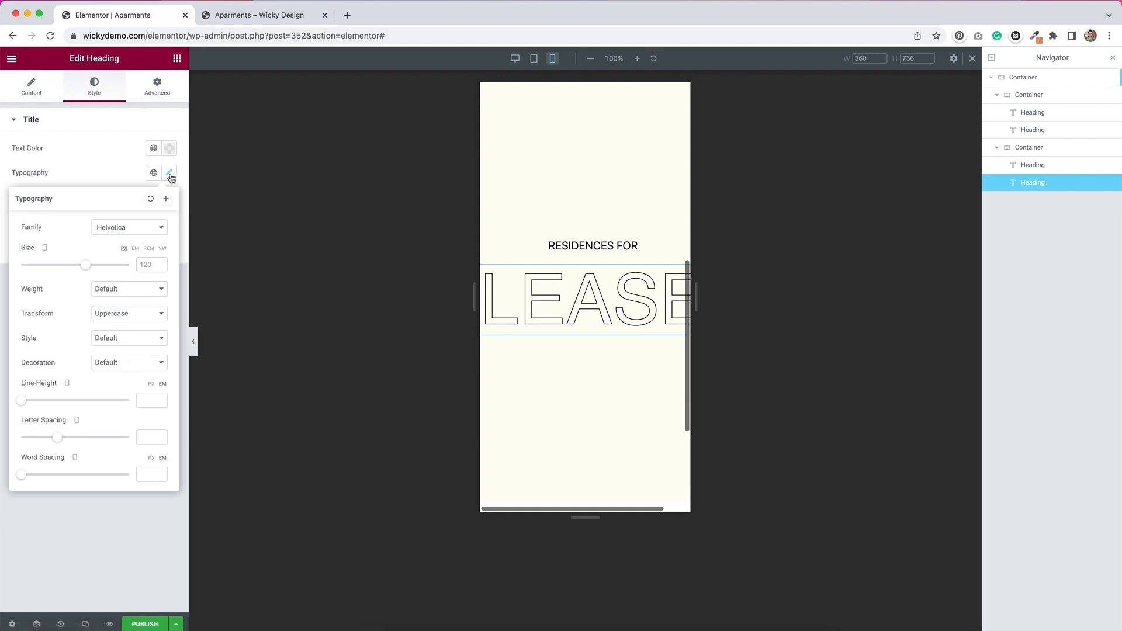
click(146, 266)
text(65)
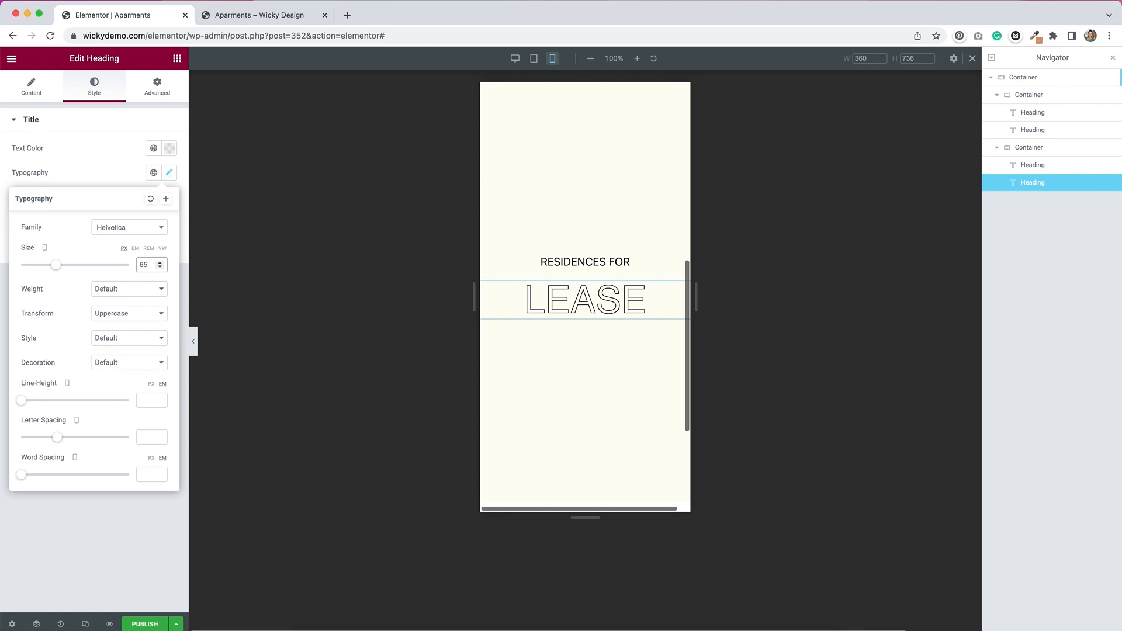
Step: Set the "SALE" heading's font size to 65 px for the mobile layout
scroll(574, 201, down, 5)
click(576, 202)
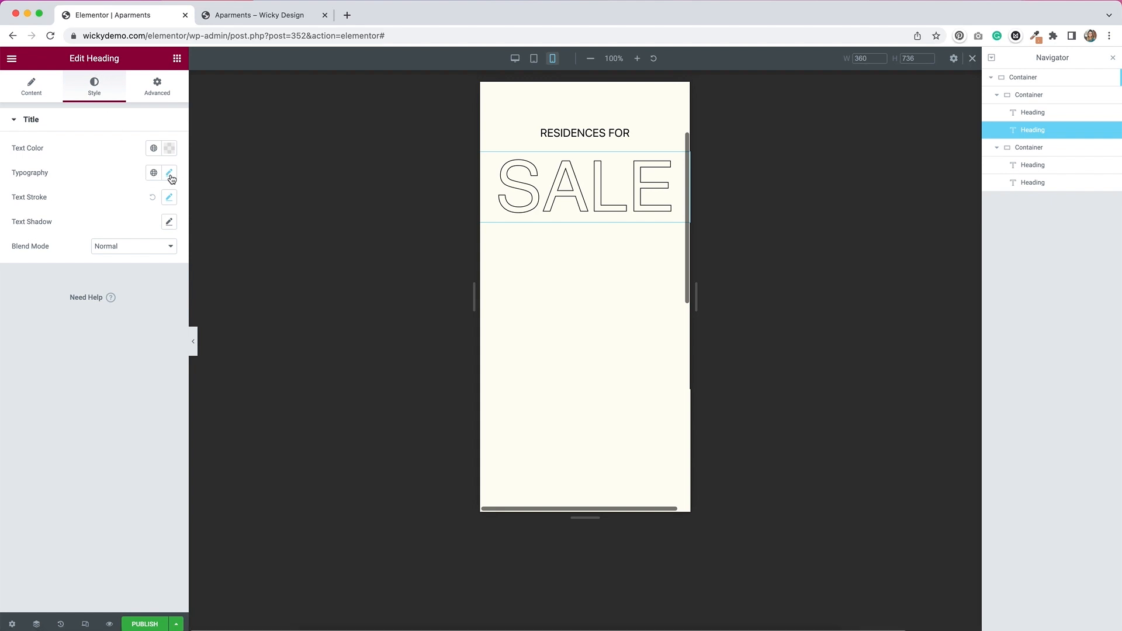
click(170, 174)
click(149, 263)
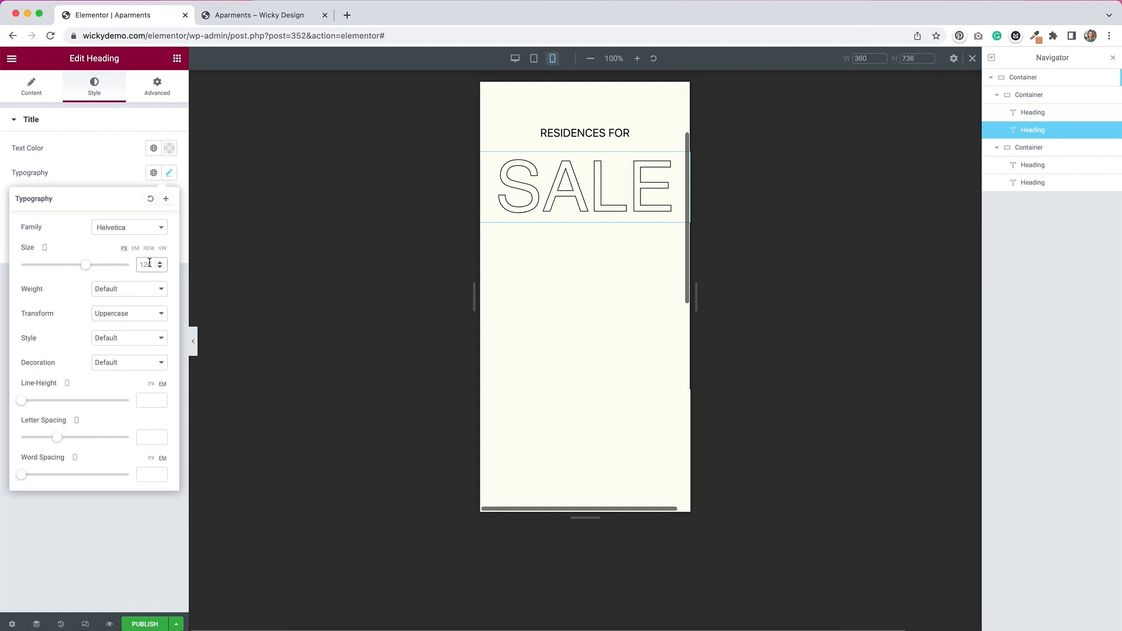
text(65)
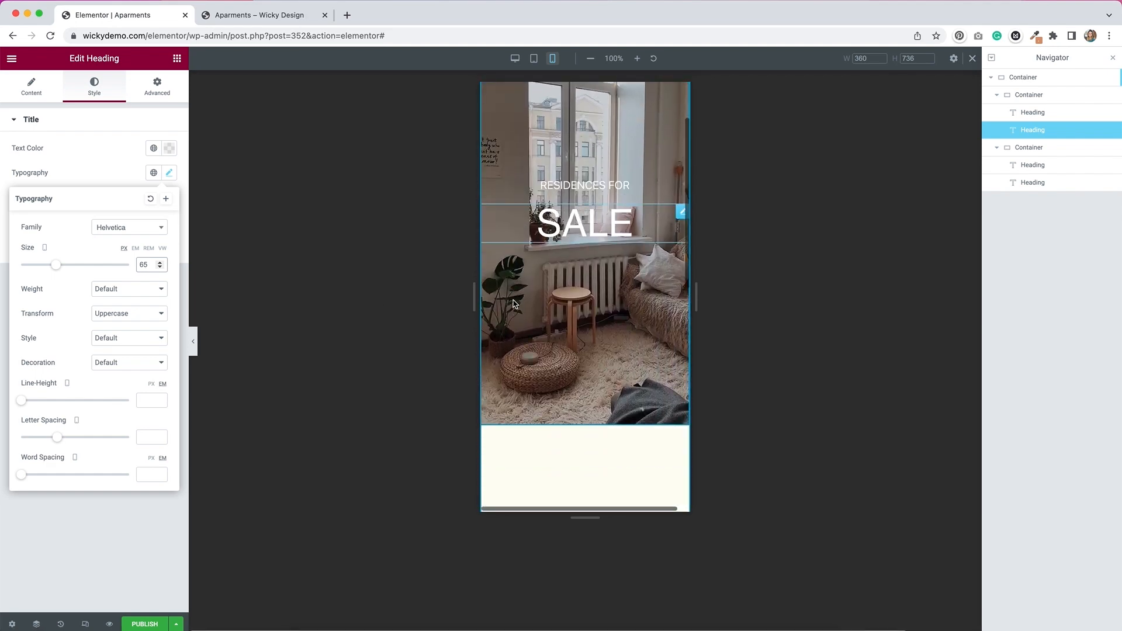
Step: Review the stacked "SALE" and "LEASE" columns and their hover effects in the mobile and tablet layouts
scroll(515, 304, down, 2)
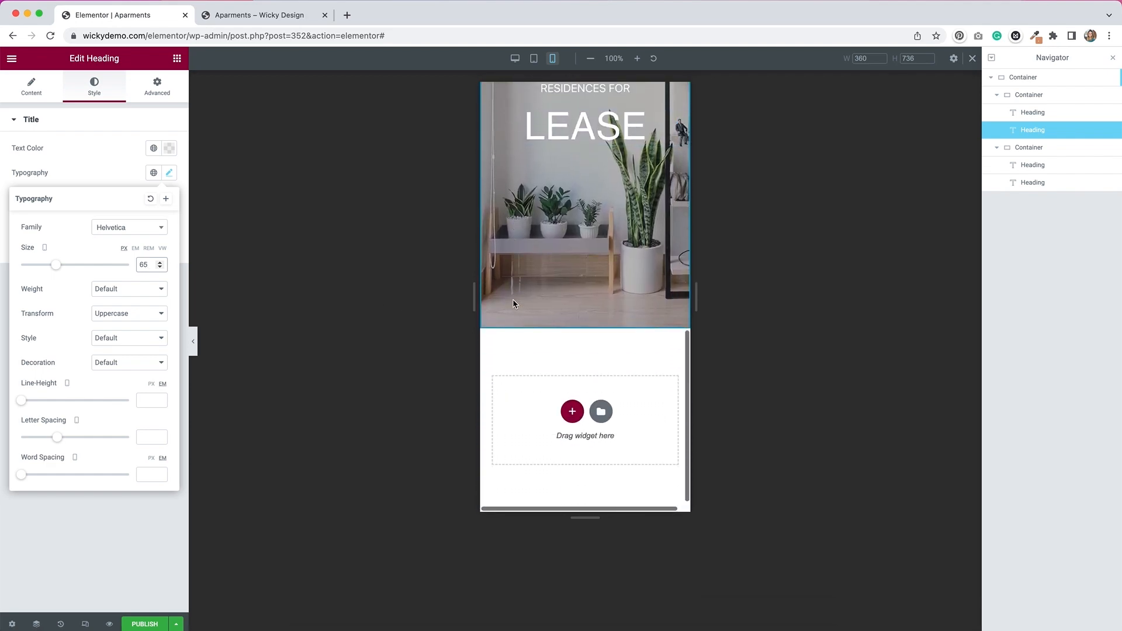
scroll(515, 305, up, 10)
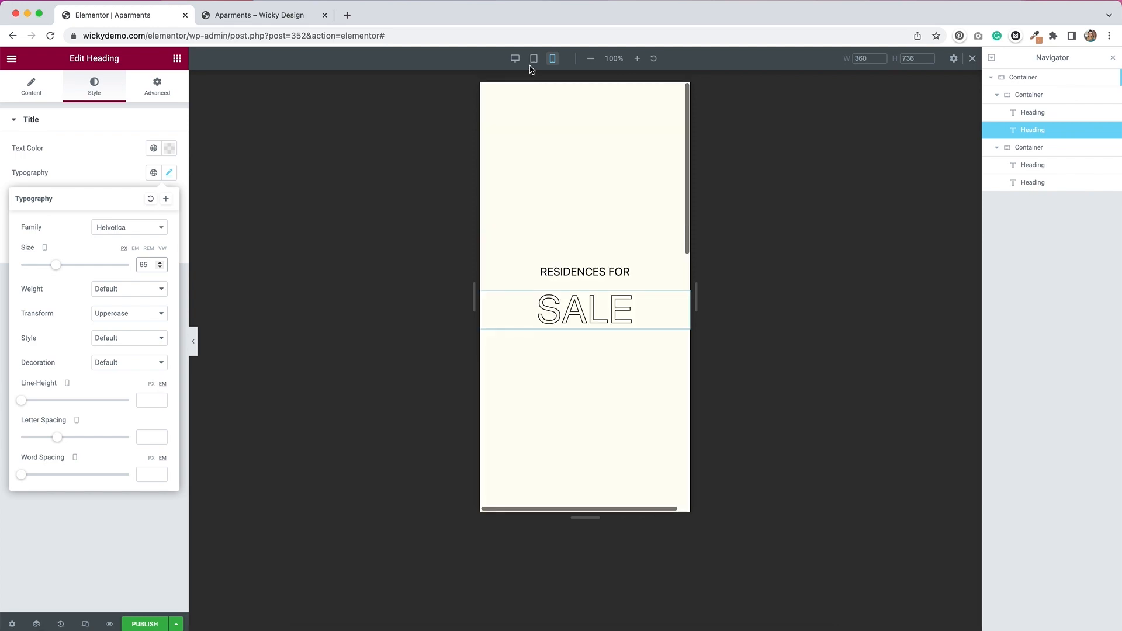
click(535, 60)
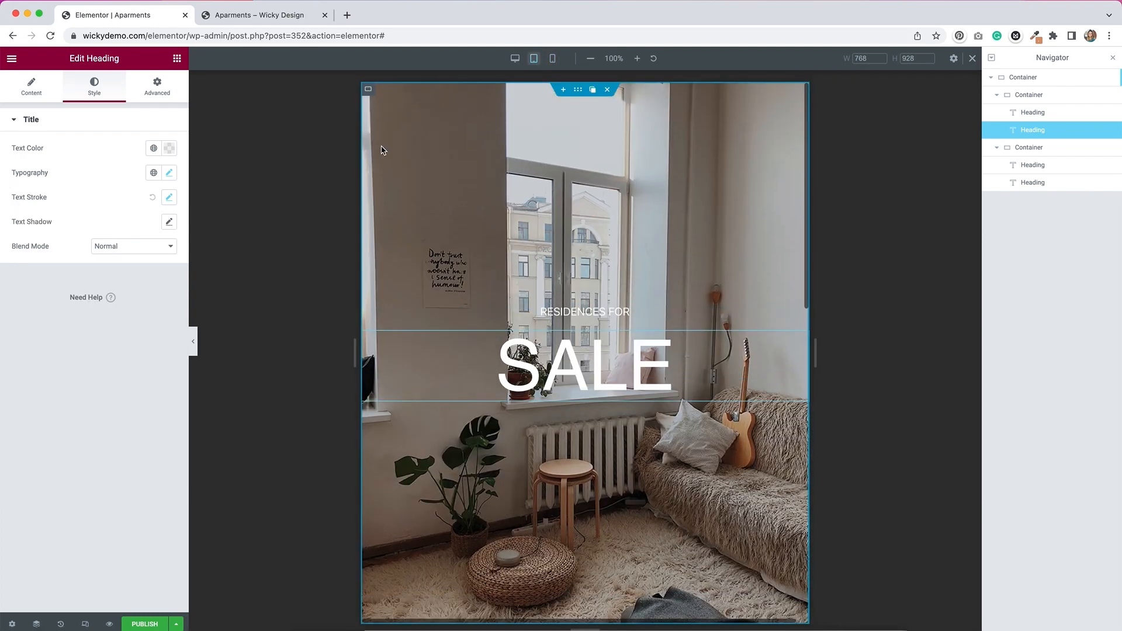
scroll(381, 147, down, 3)
scroll(381, 147, up, 8)
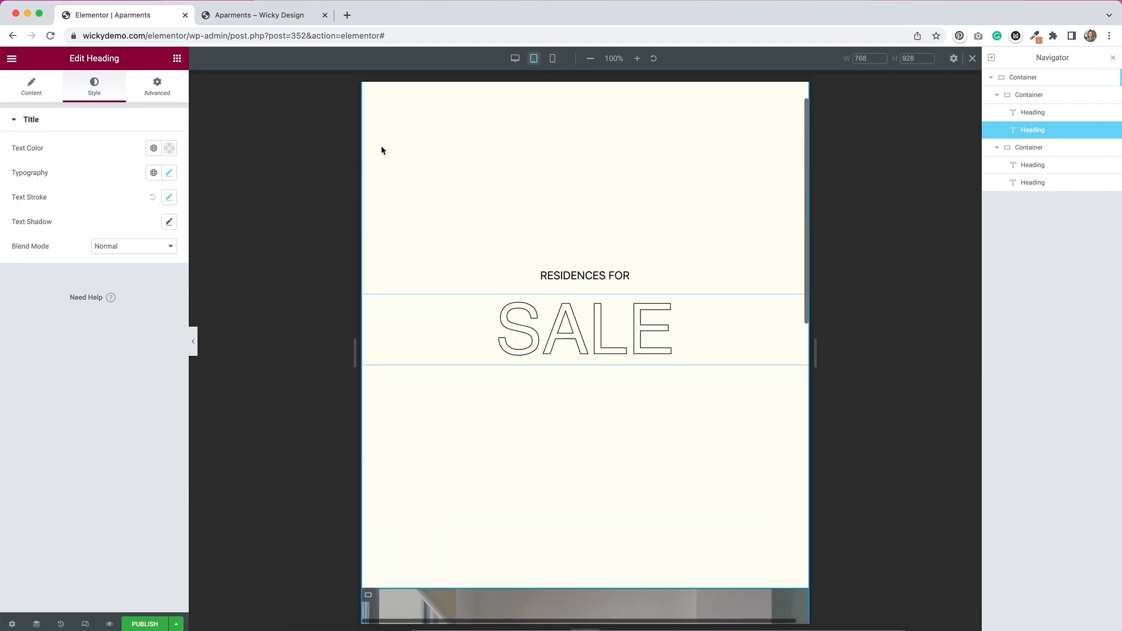
Step: Publish the page from the desktop layout and open its live version
click(515, 59)
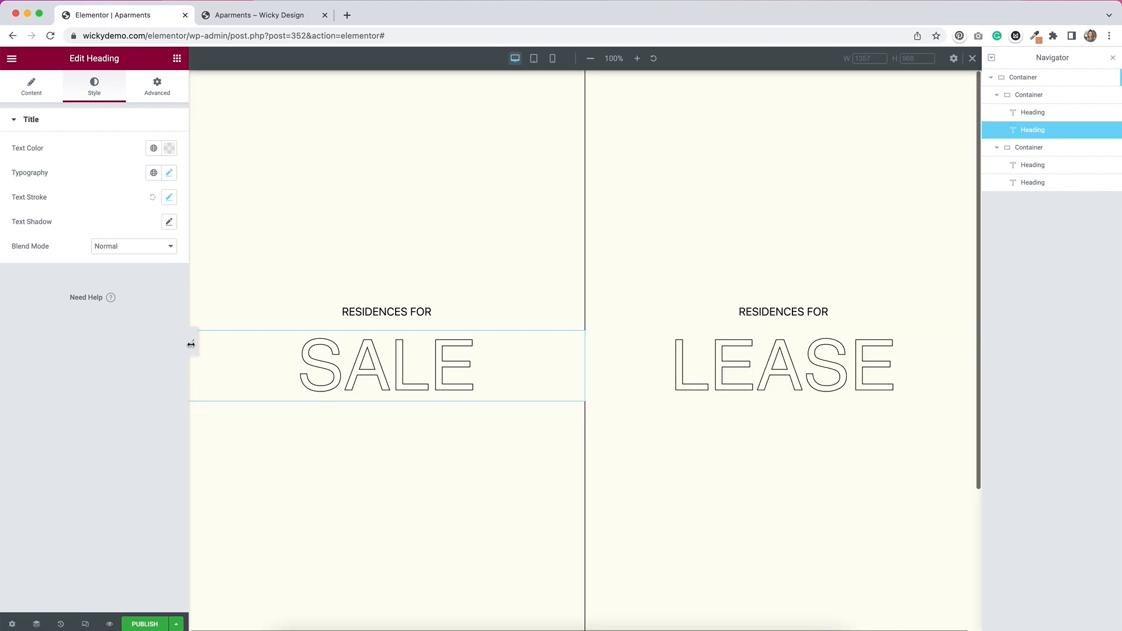
click(191, 345)
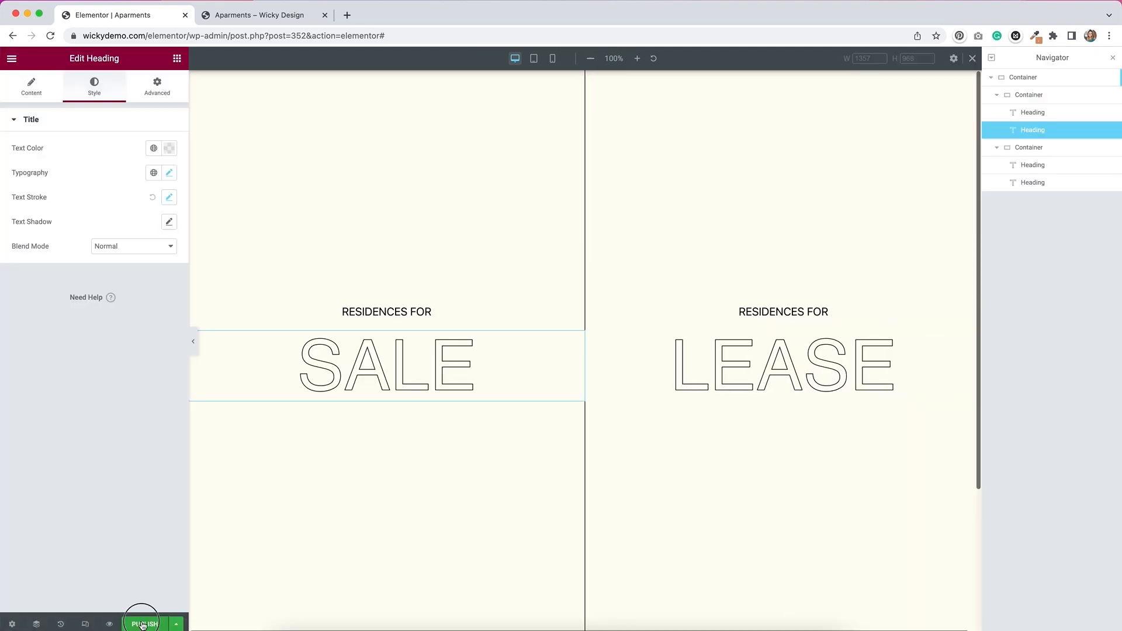
click(142, 624)
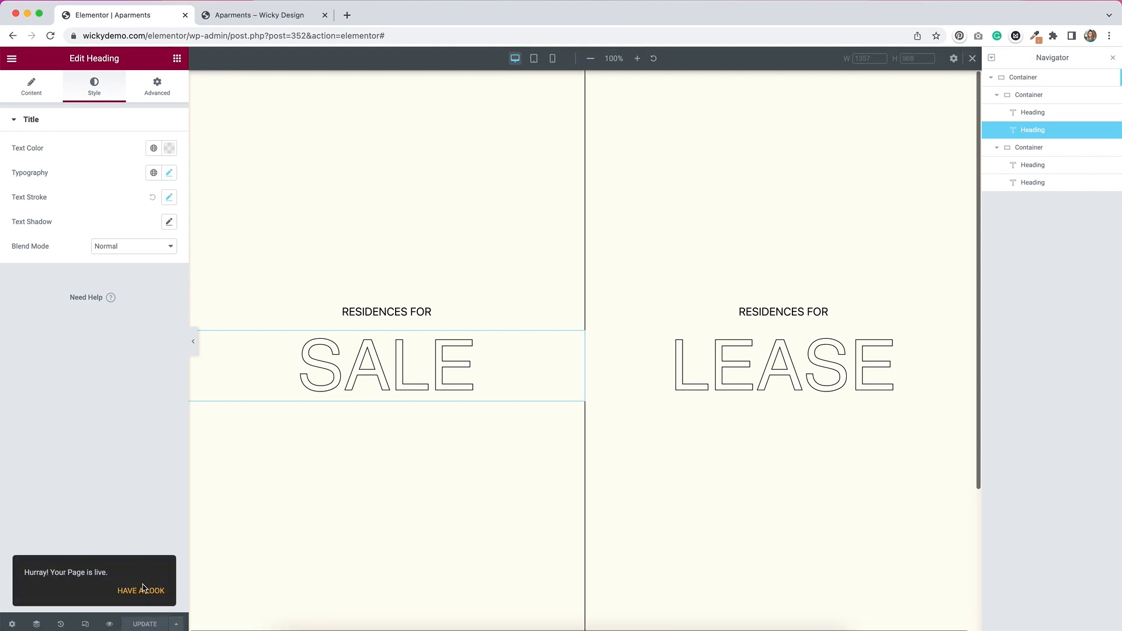
click(142, 592)
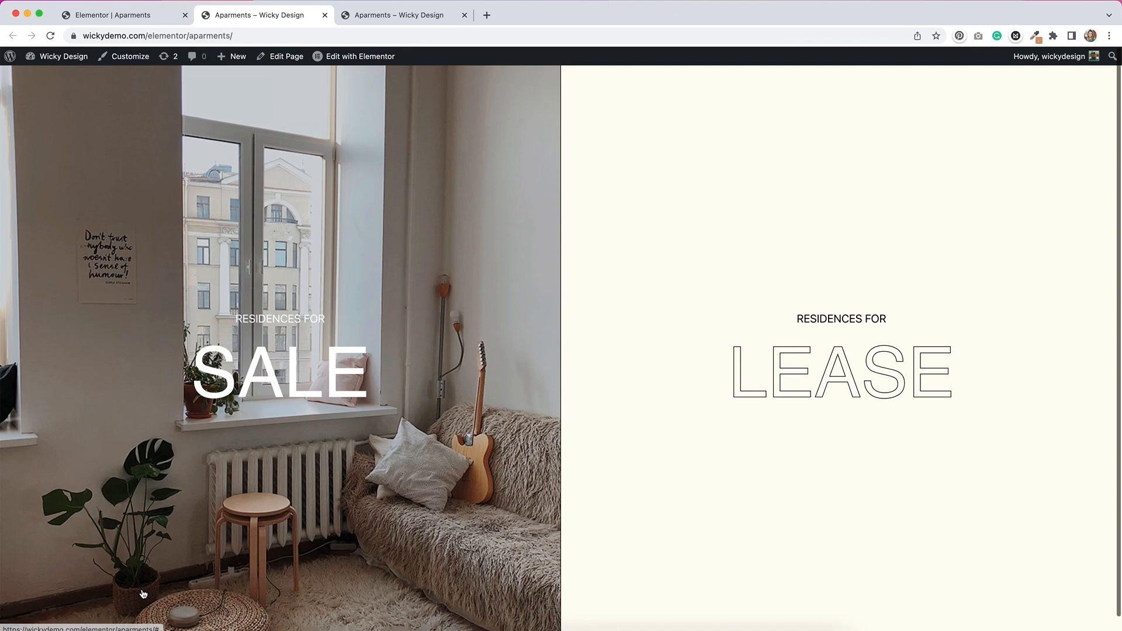